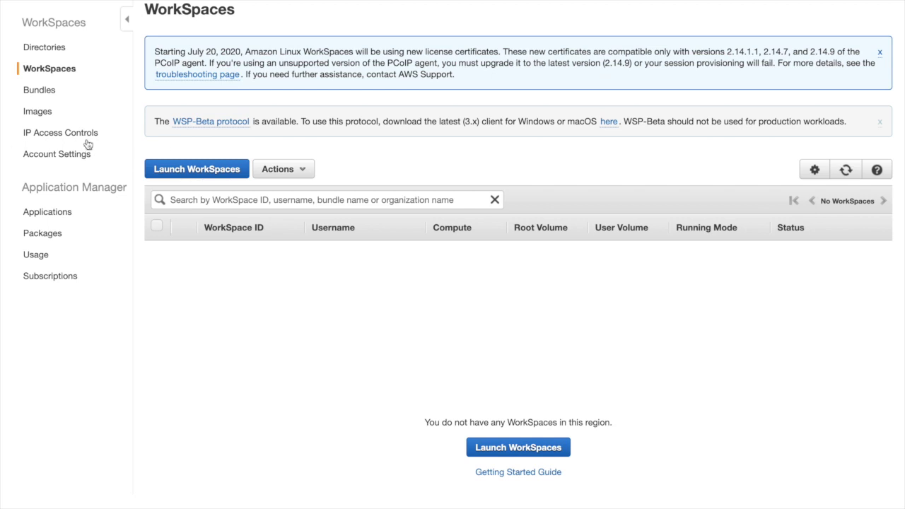
Step: Start launching new WorkSpaces from the empty WorkSpaces list
click(180, 168)
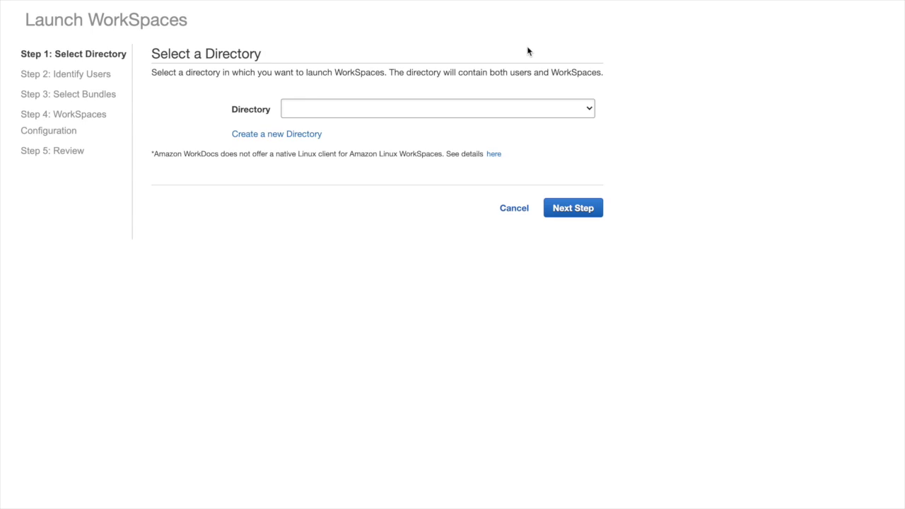
Step: Begin creating a new directory from the launch wizard's directory selection
click(255, 137)
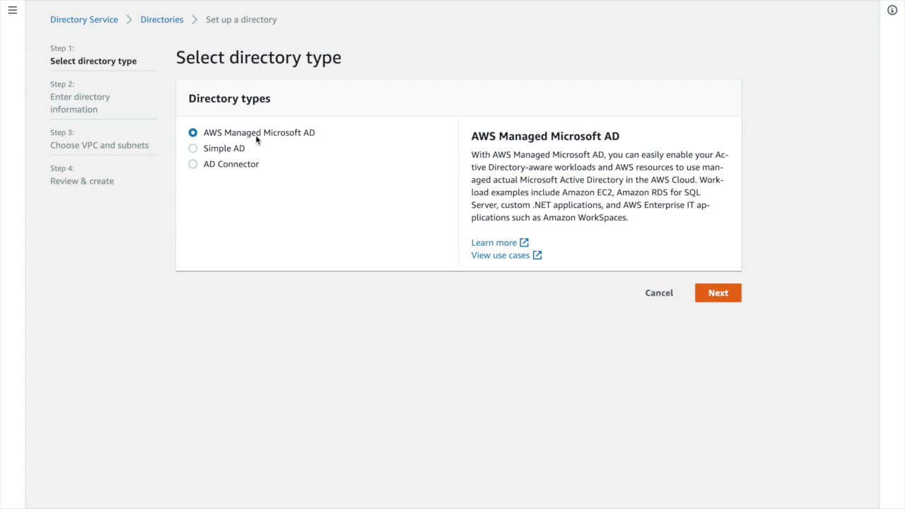
Step: Choose Simple AD as the directory type with the Small size
click(194, 149)
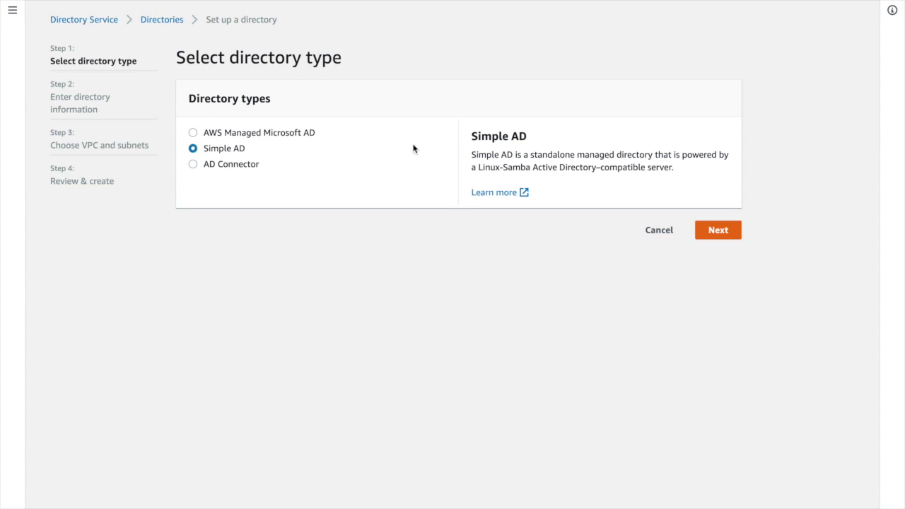
click(720, 231)
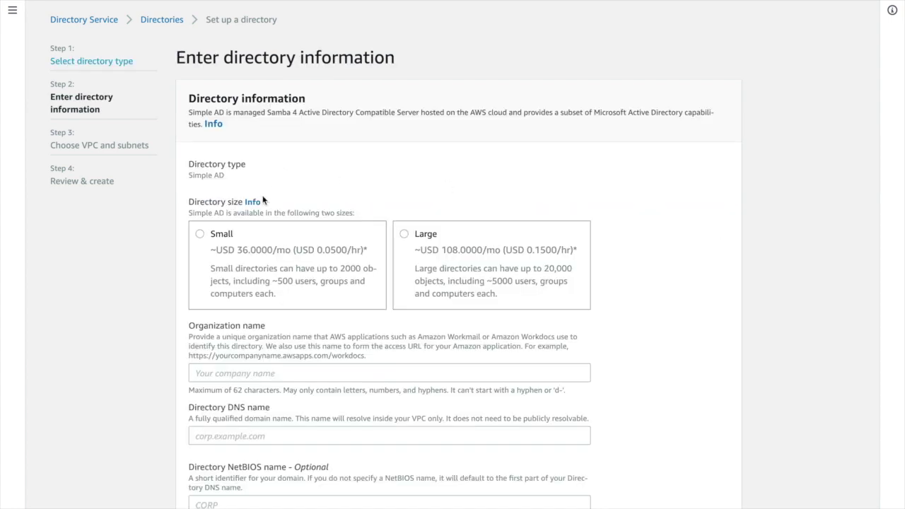
scroll(212, 184, down, 2)
click(200, 162)
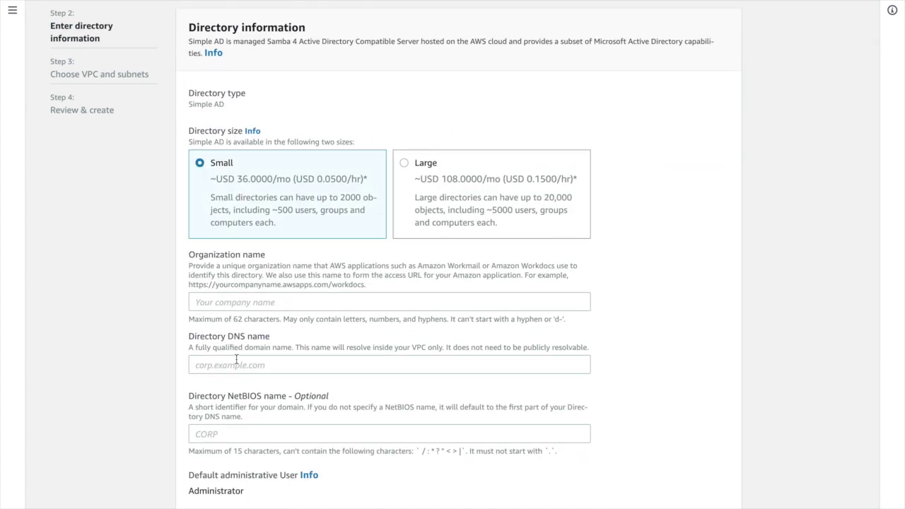
Step: Enter organization name paradisedonutcompany and DNS name corp.paradise.local
click(227, 306)
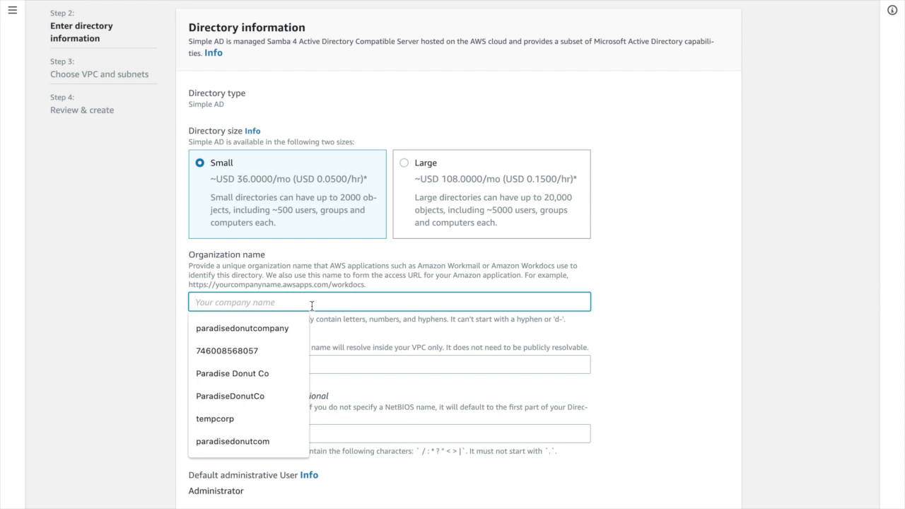
click(263, 328)
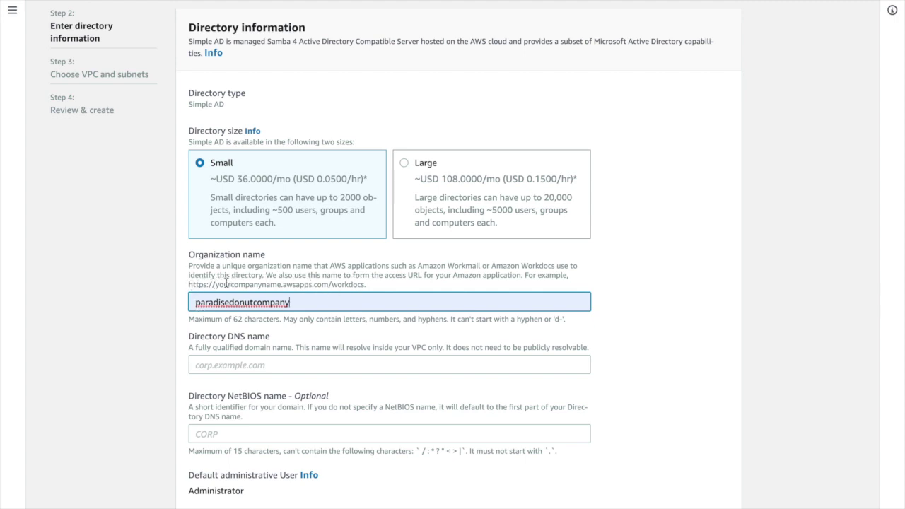
scroll(235, 352, down, 1)
click(236, 352)
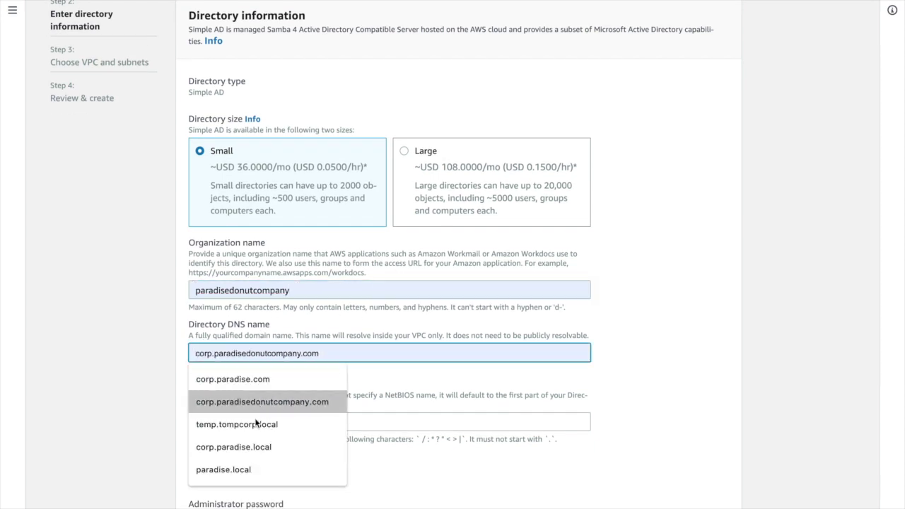
click(250, 448)
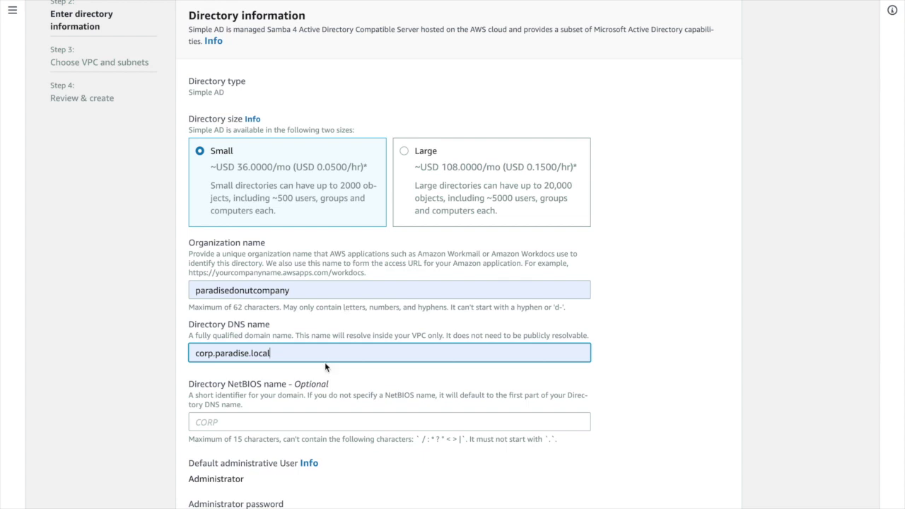
scroll(324, 362, down, 3)
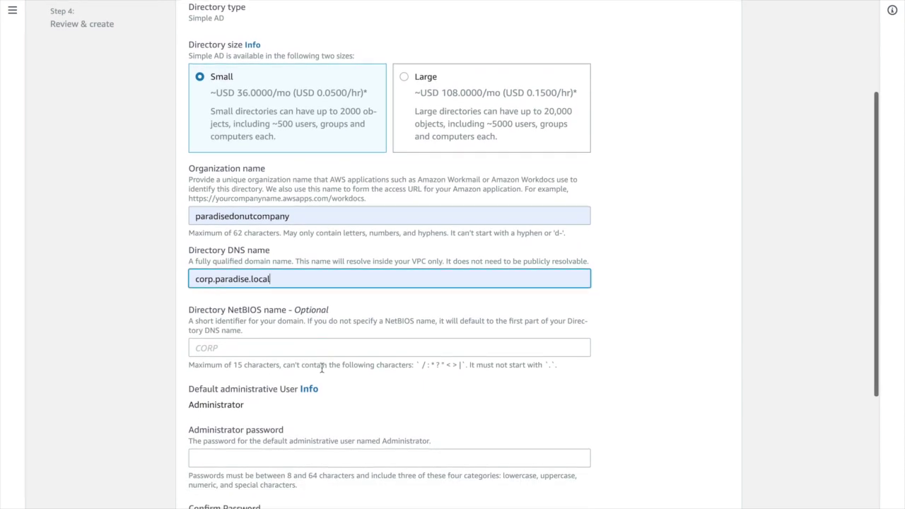
Step: Enter and confirm the directory administrator password
click(245, 369)
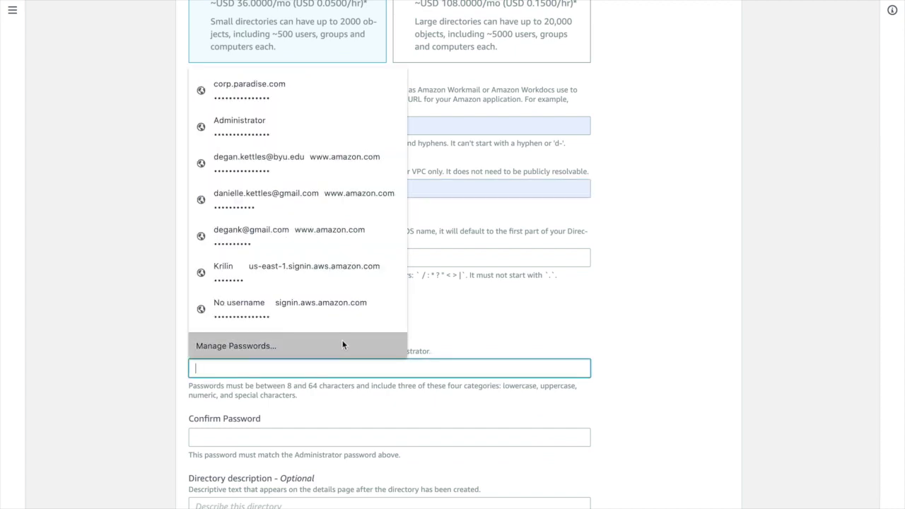
text(•••••••••)
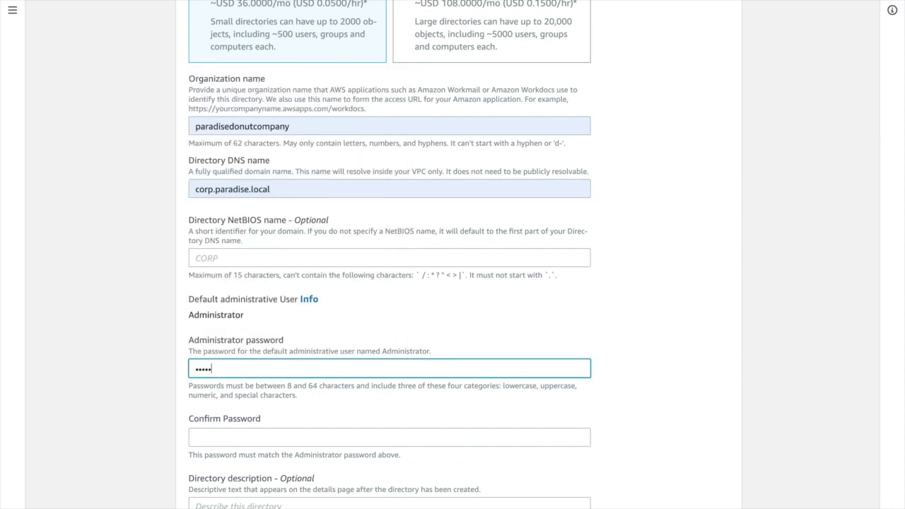
text(••••)
key(Tab)
text(•••••••••••••)
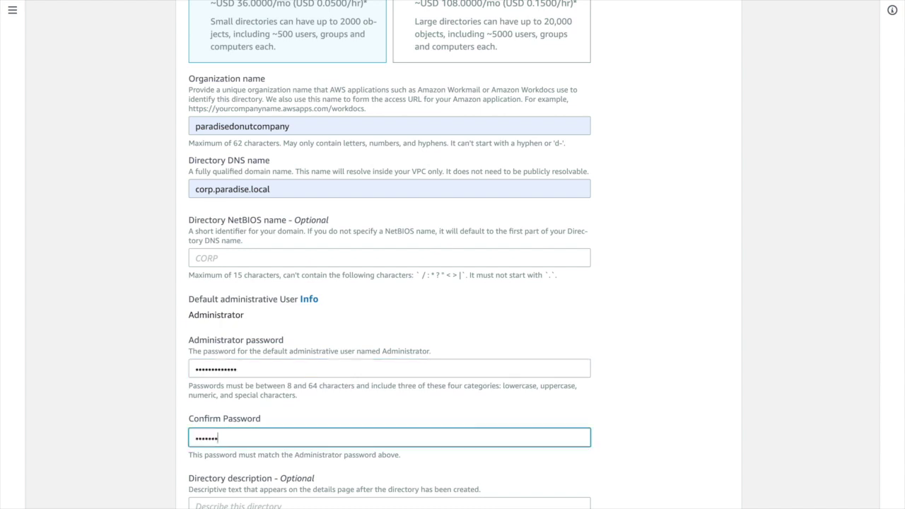
text(•)
Step: Keep the default VPC and subnets, then create the Simple AD directory
scroll(428, 352, down, 2)
click(734, 499)
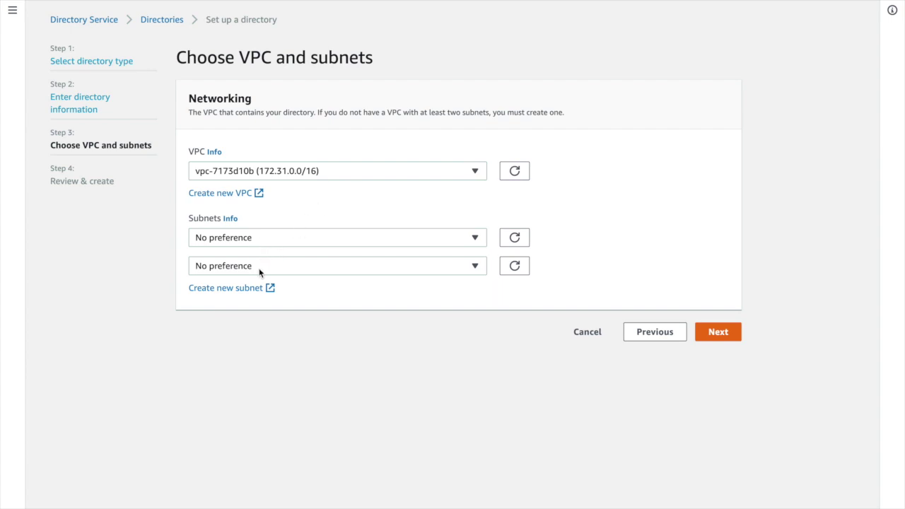
click(720, 333)
scroll(704, 332, down, 1)
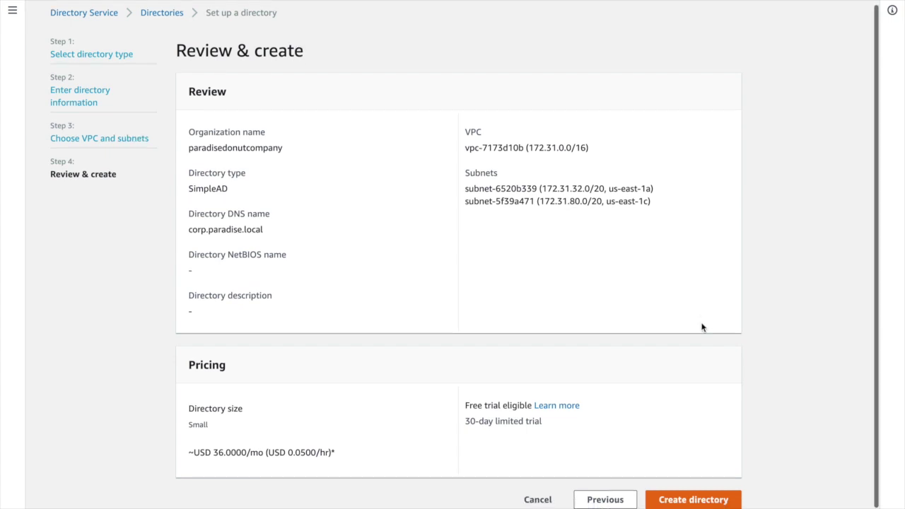
click(671, 494)
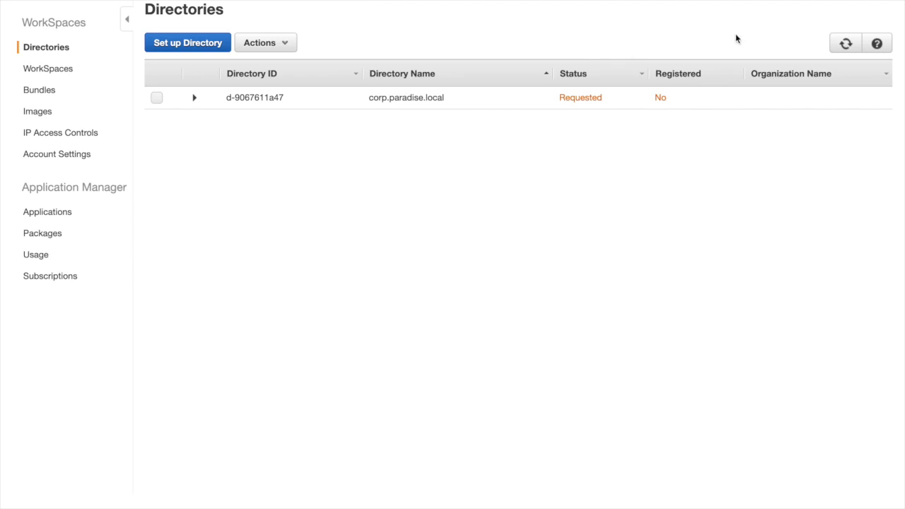
Step: Wait for corp.paradise.local to become Active, then start registering it with WorkSpaces
click(846, 45)
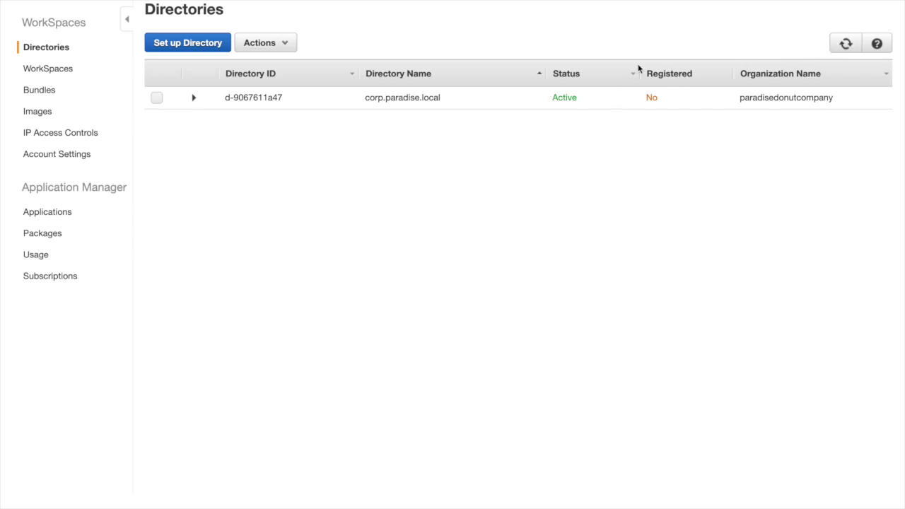
click(846, 46)
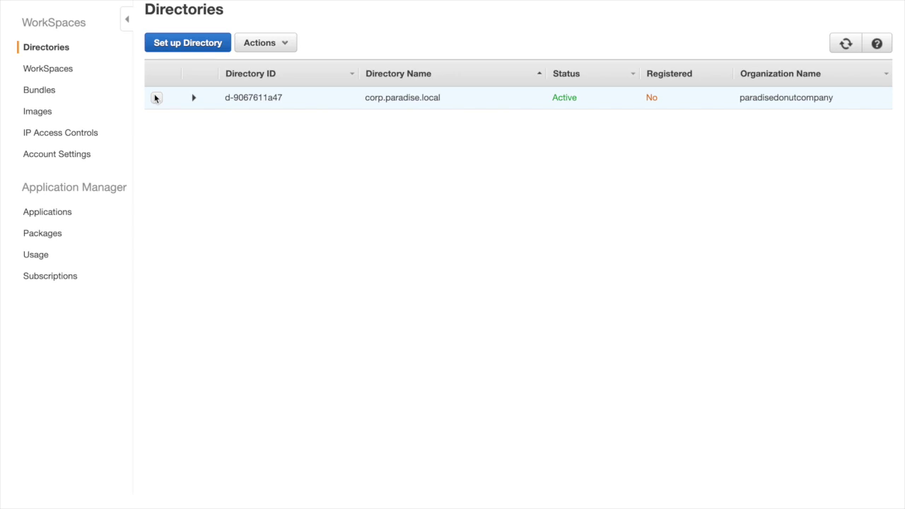
click(156, 98)
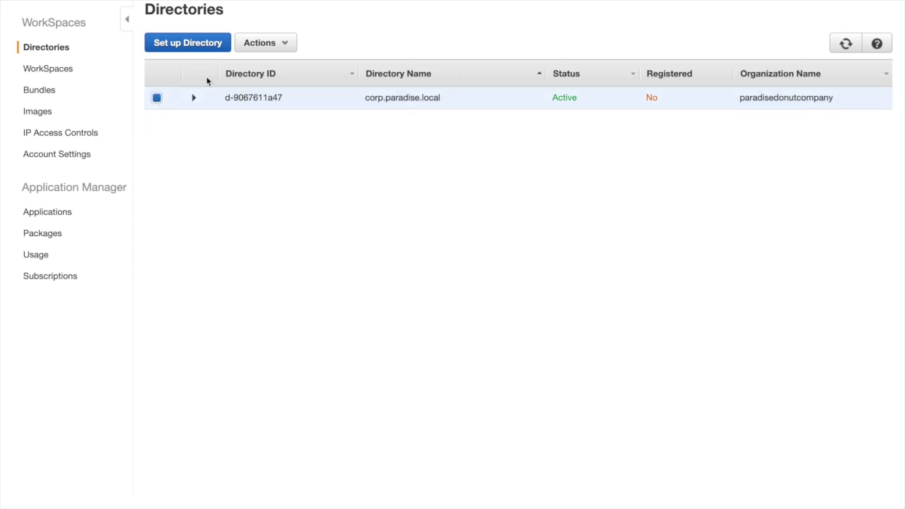
click(267, 42)
click(261, 67)
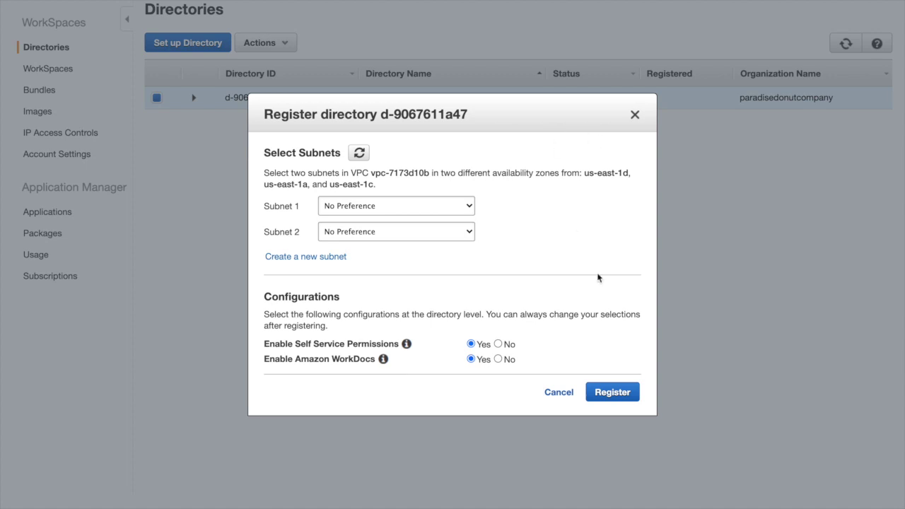
Step: Register corp.paradise.local and confirm its Registered status shows Yes
click(610, 394)
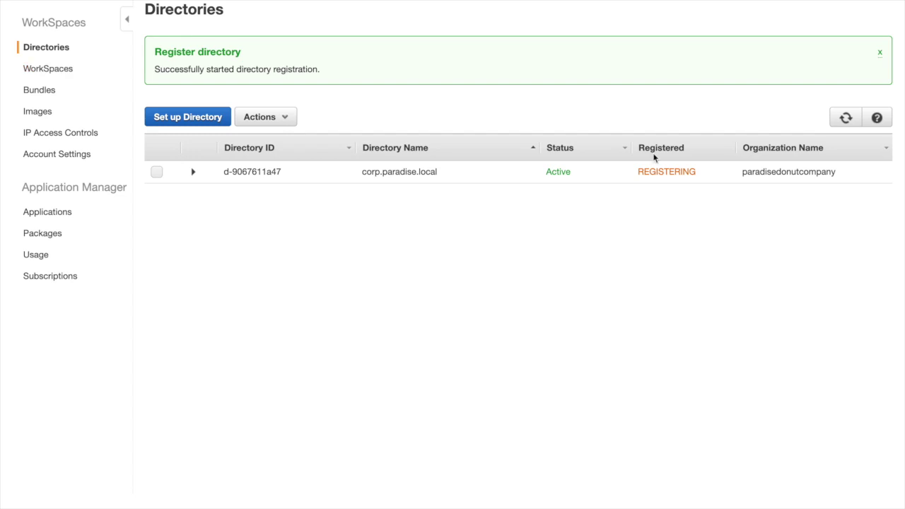
click(846, 119)
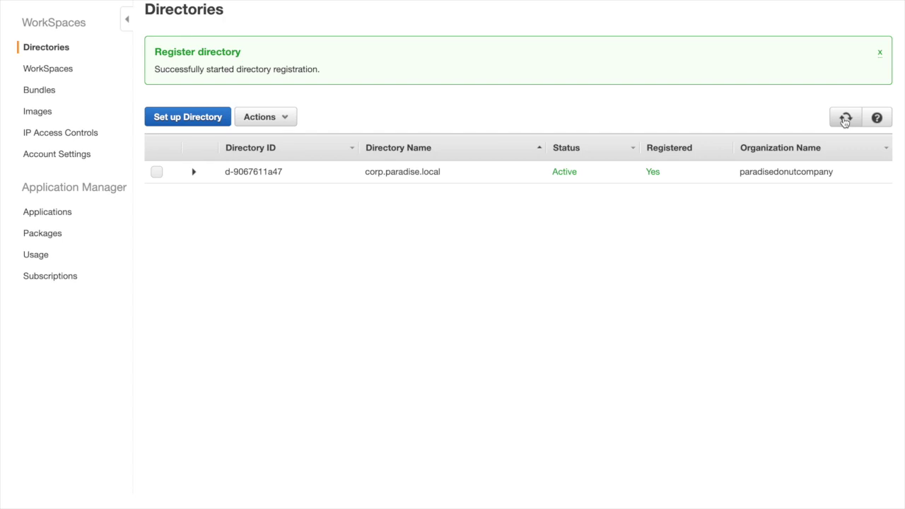
click(55, 72)
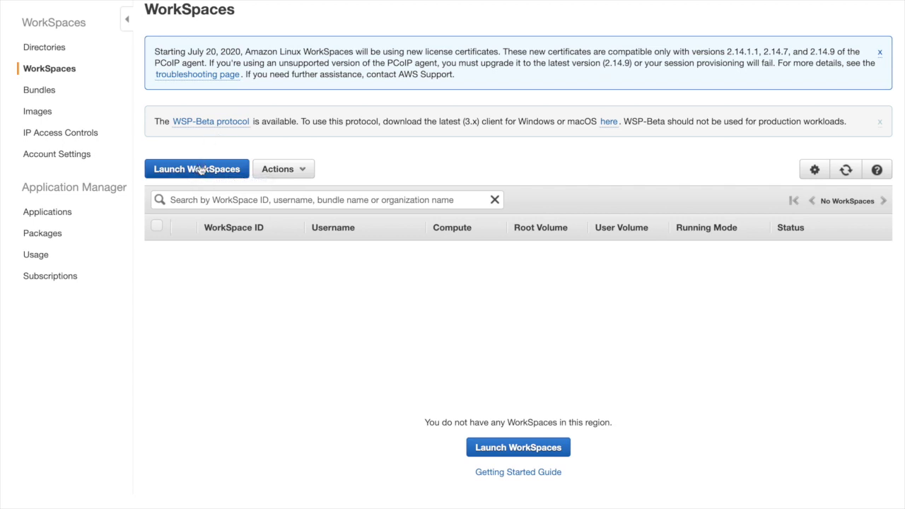
Step: Start a new WorkSpace launch on corp.paradise.local and list the directory's users
click(201, 170)
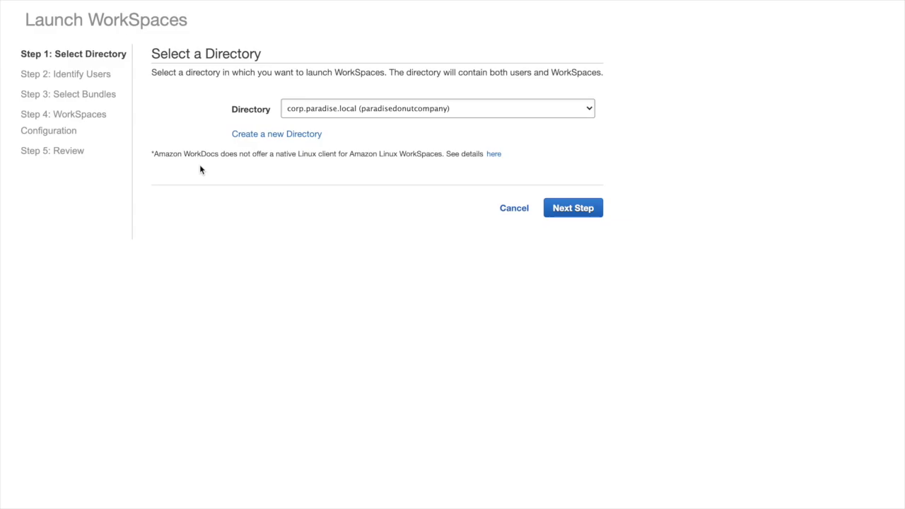
click(573, 210)
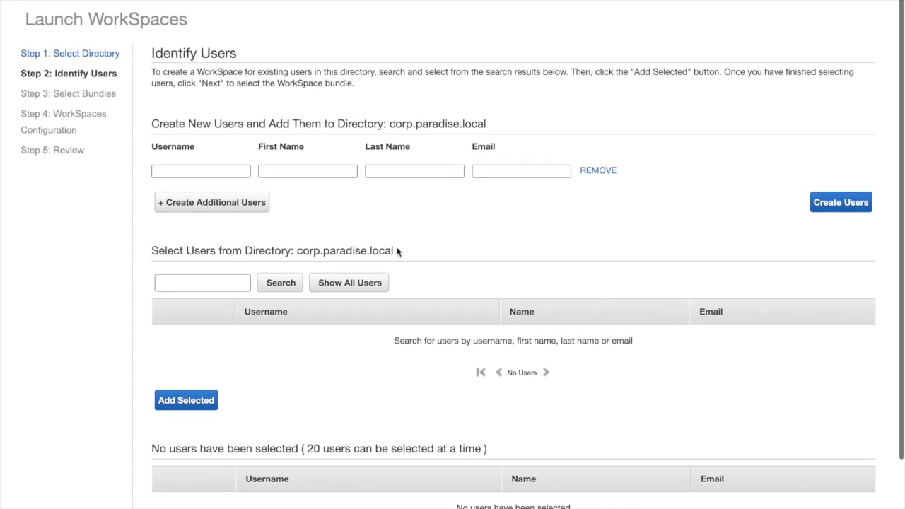
click(343, 283)
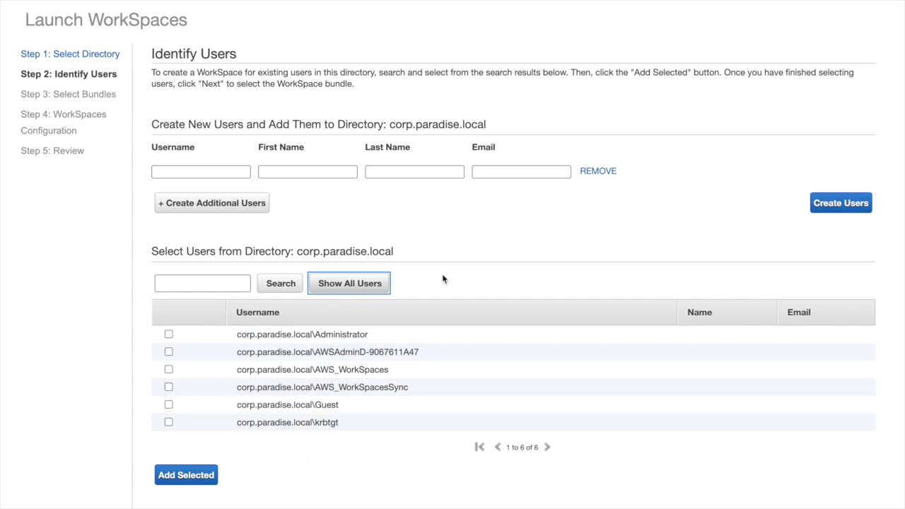
Step: Create user testuser with the first name, last name and e-mail address filled in
click(179, 172)
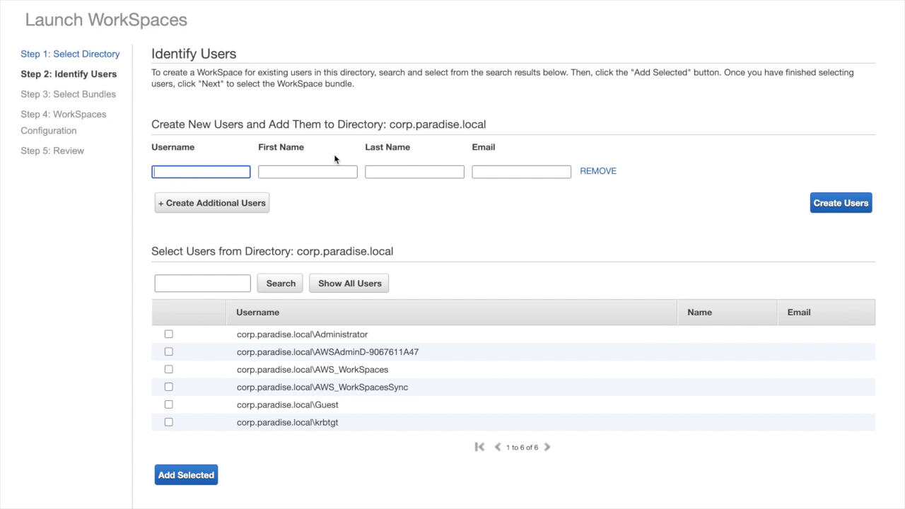
text(testuser)
click(291, 171)
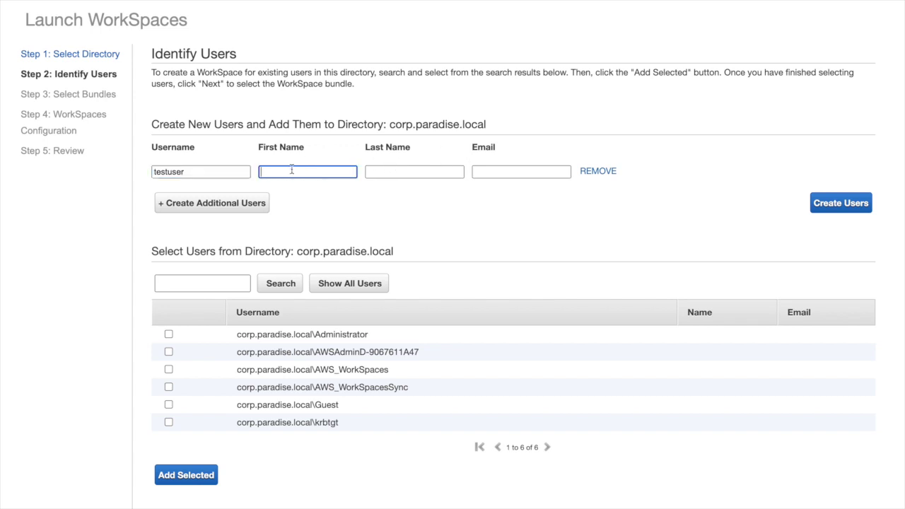
key(Tab)
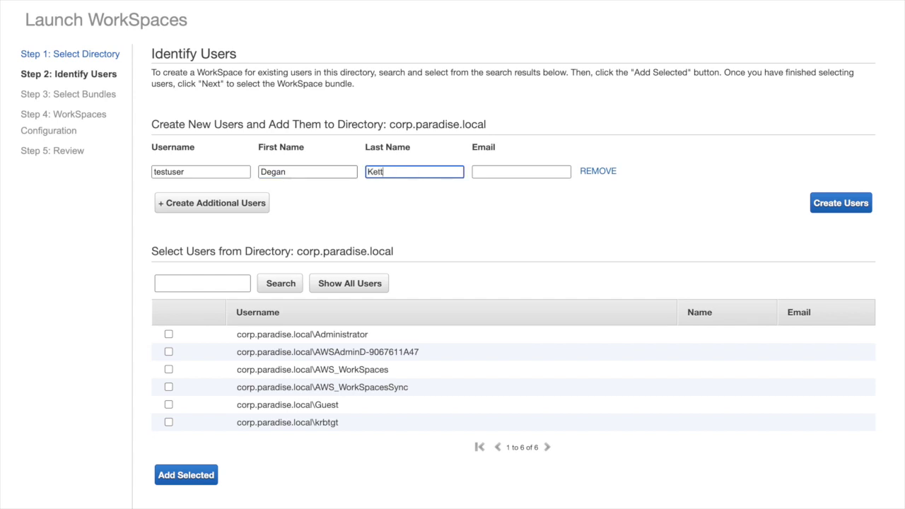
key(Tab)
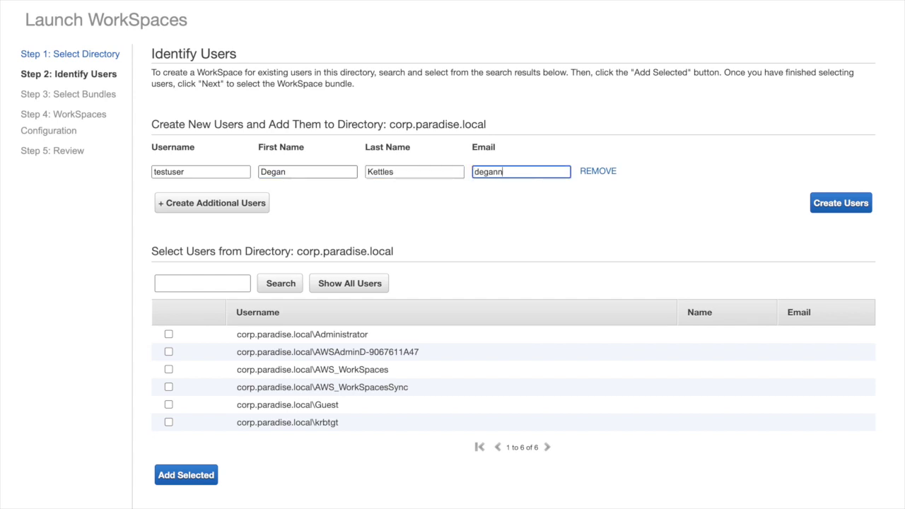
click(858, 207)
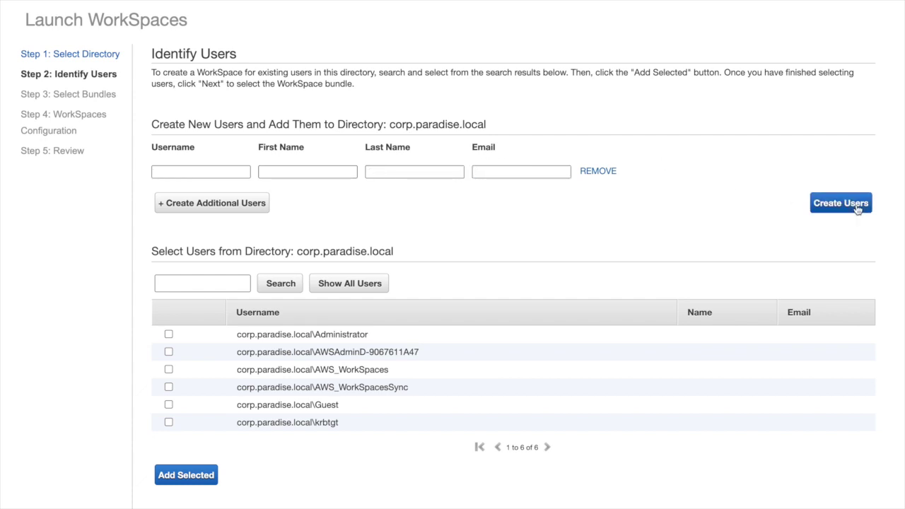
scroll(740, 263, down, 3)
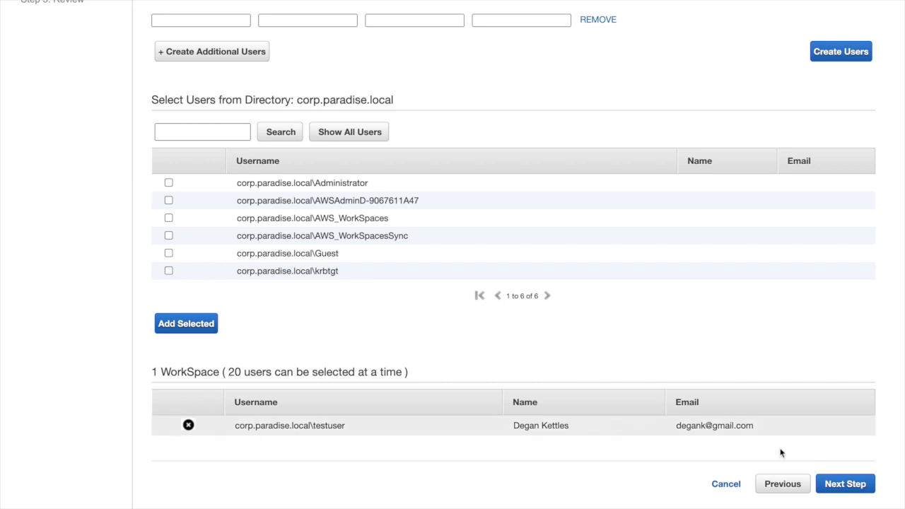
Step: Advance to bundle selection and browse the available WorkSpace bundles
click(856, 485)
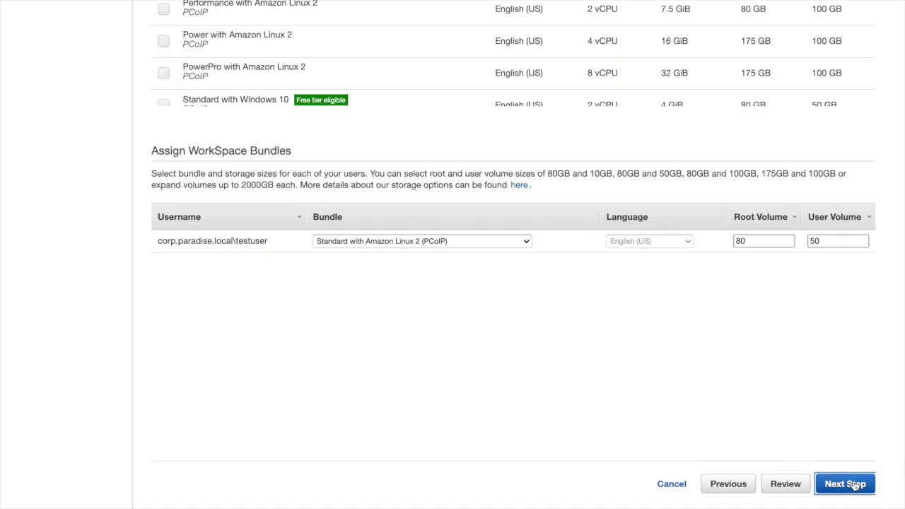
scroll(502, 320, up, 4)
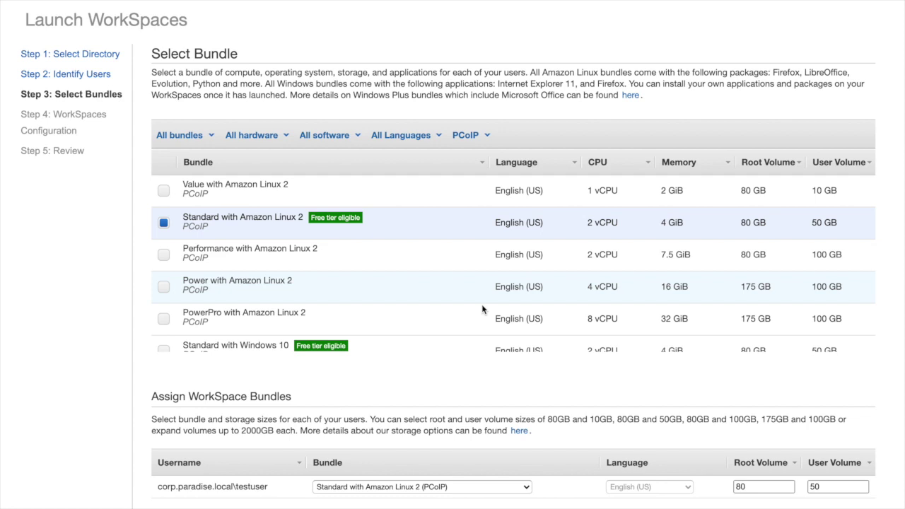
scroll(488, 306, down, 2)
scroll(495, 303, down, 3)
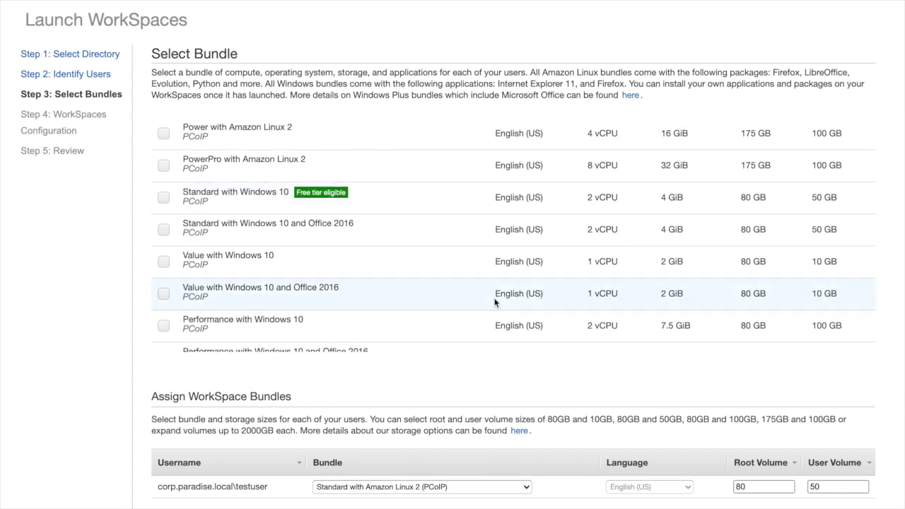
scroll(495, 302, up, 5)
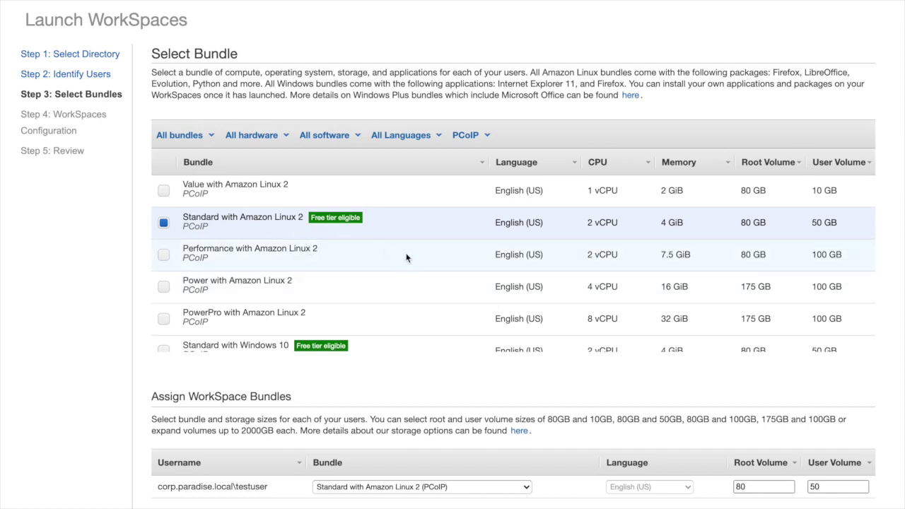
scroll(393, 271, down, 2)
scroll(393, 271, down, 1)
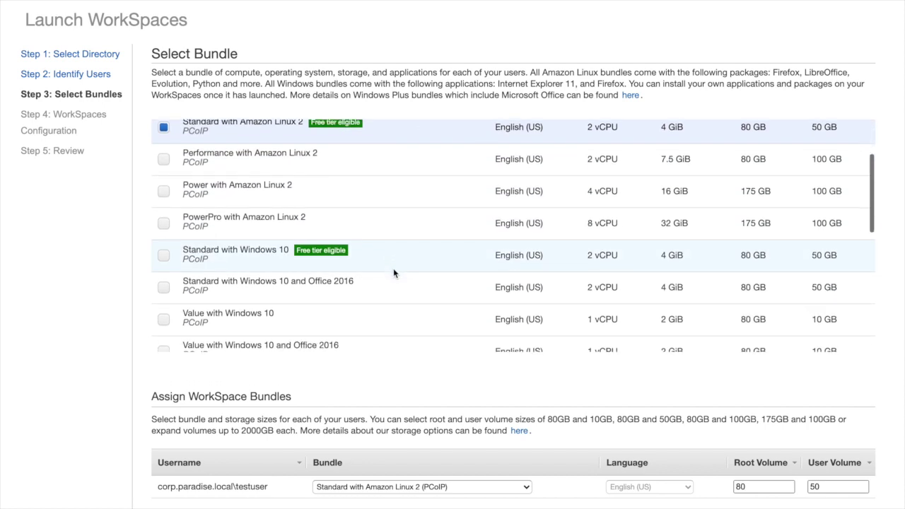
Step: Assign the Standard with Windows 10 bundle to testuser
click(164, 257)
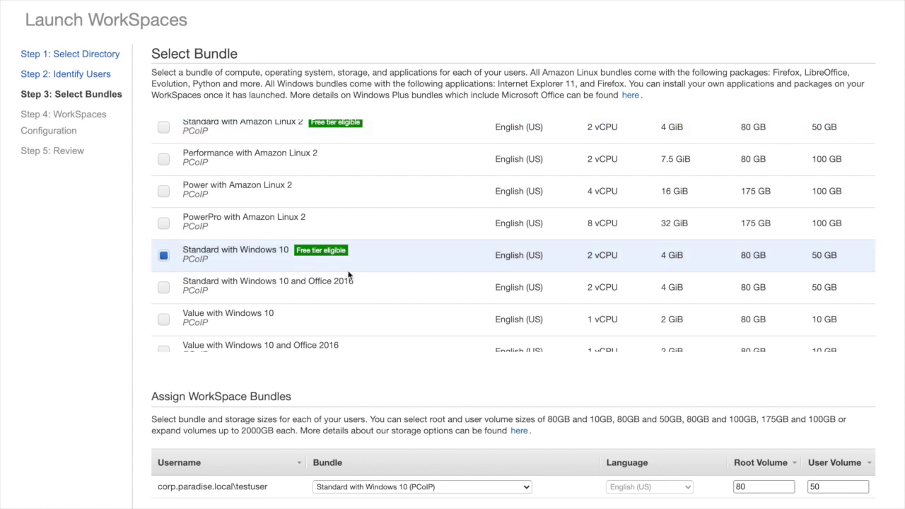
scroll(374, 289, down, 2)
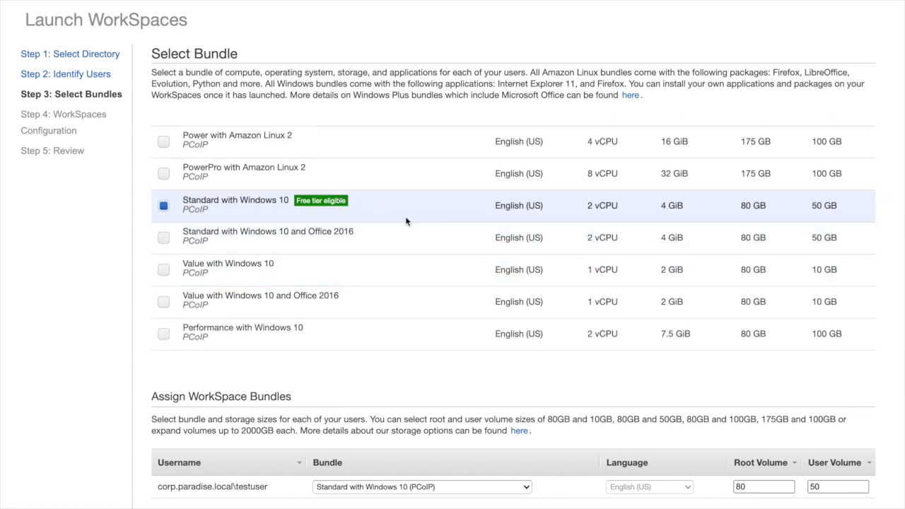
scroll(406, 222, down, 2)
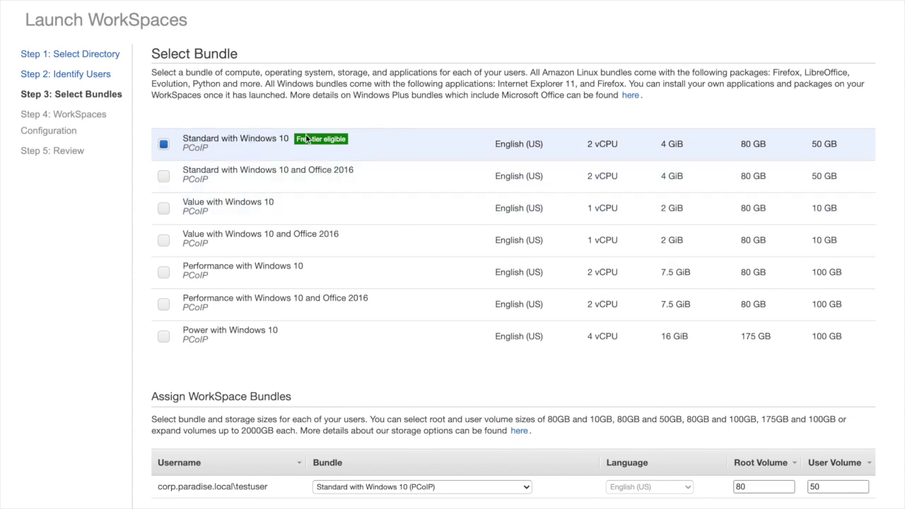
scroll(404, 262, down, 3)
scroll(405, 264, up, 4)
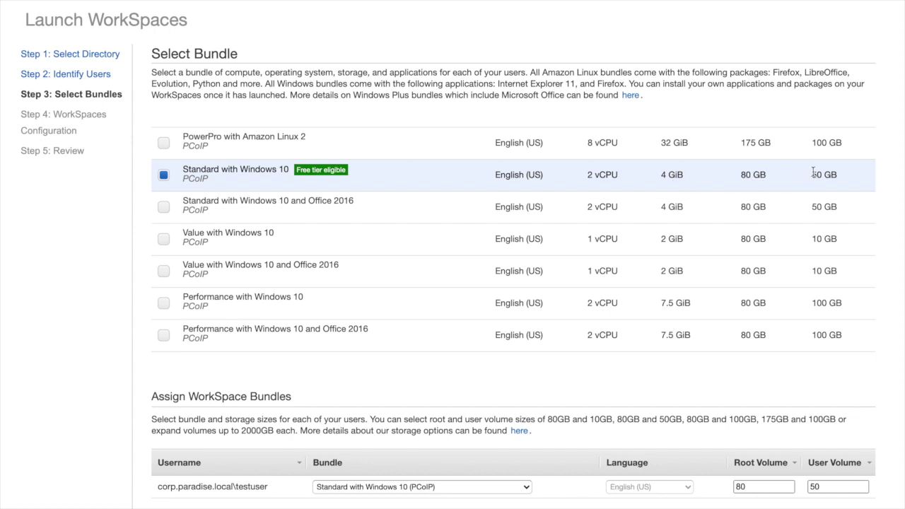
scroll(745, 291, down, 1)
scroll(746, 291, down, 10)
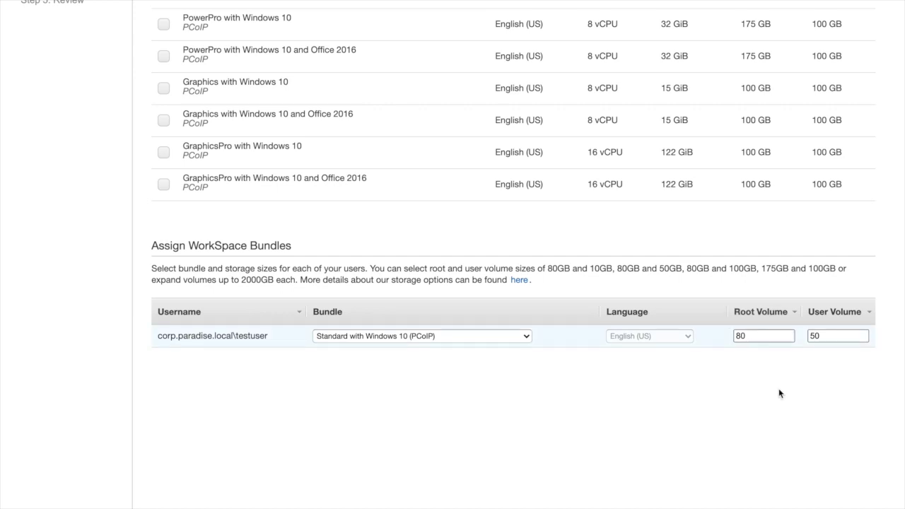
scroll(765, 455, down, 3)
click(860, 487)
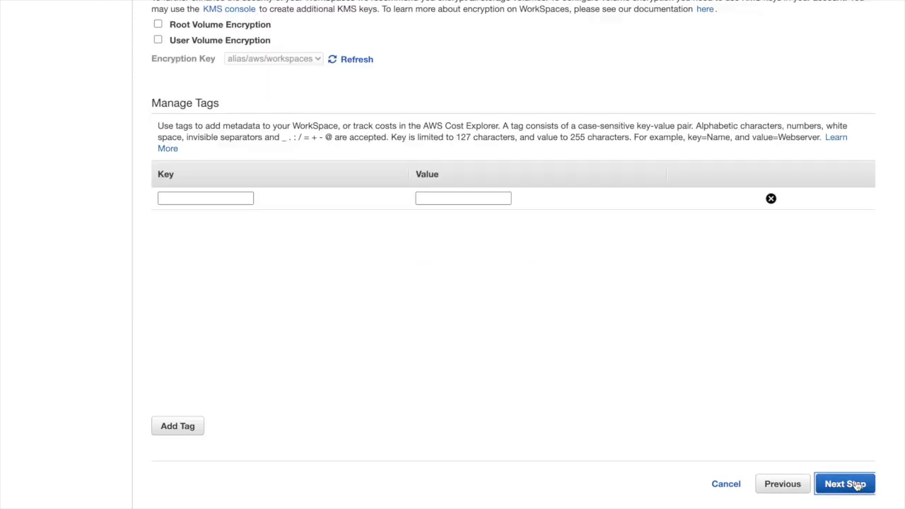
scroll(570, 357, up, 4)
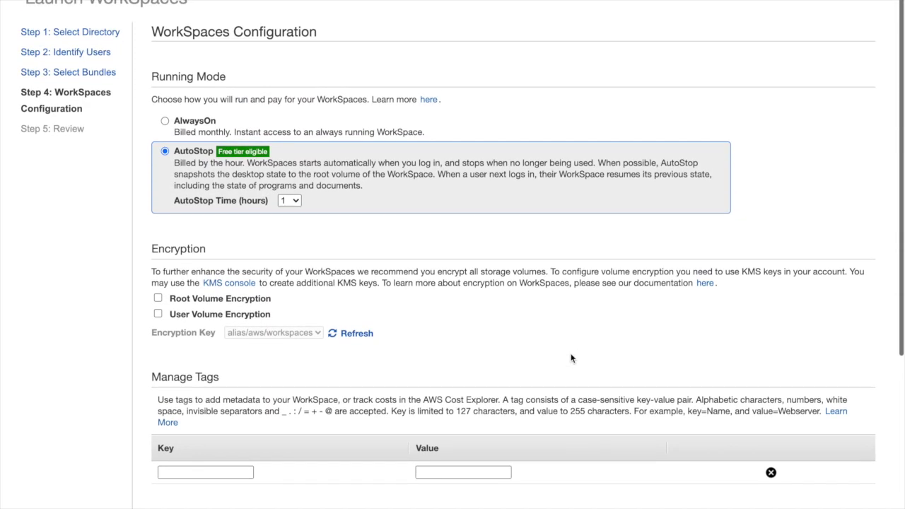
scroll(569, 341, down, 1)
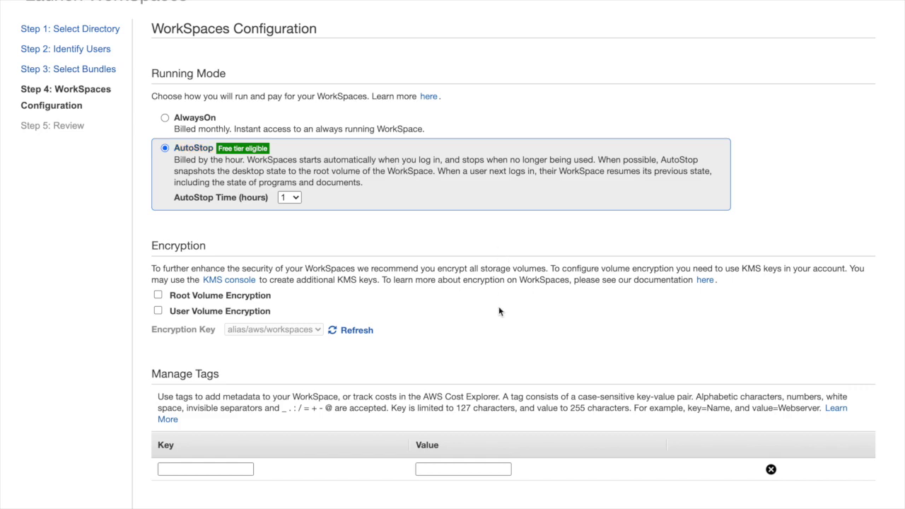
scroll(499, 311, down, 2)
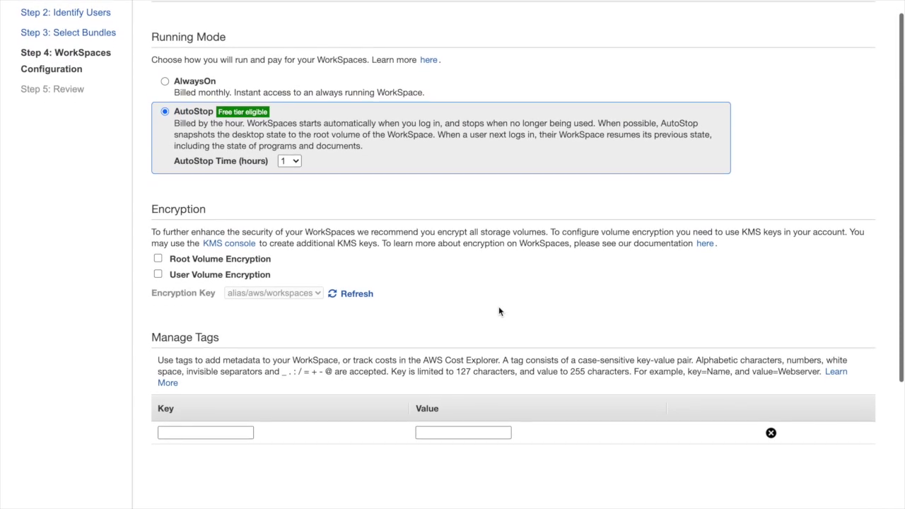
scroll(498, 312, down, 1)
scroll(536, 310, up, 2)
Step: Review and launch testuser's Standard with Windows 10 WorkSpace
scroll(536, 309, down, 4)
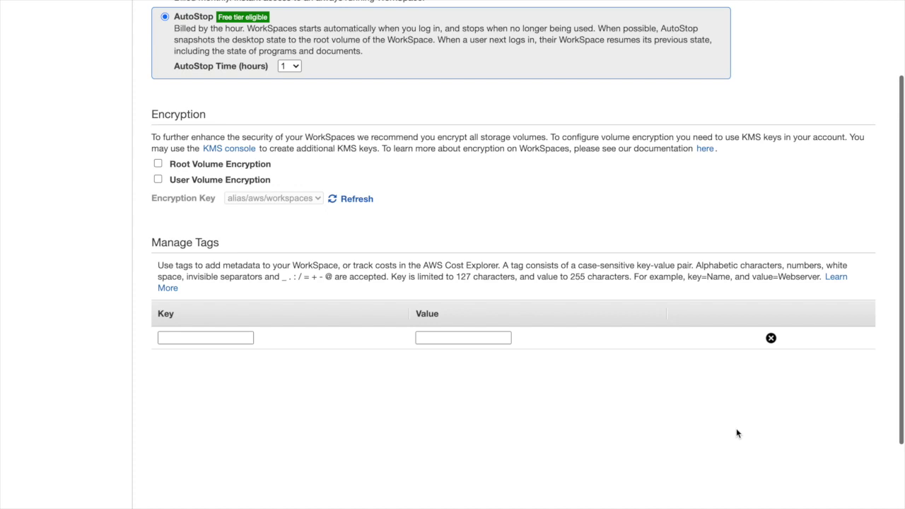
scroll(736, 434, down, 5)
click(845, 484)
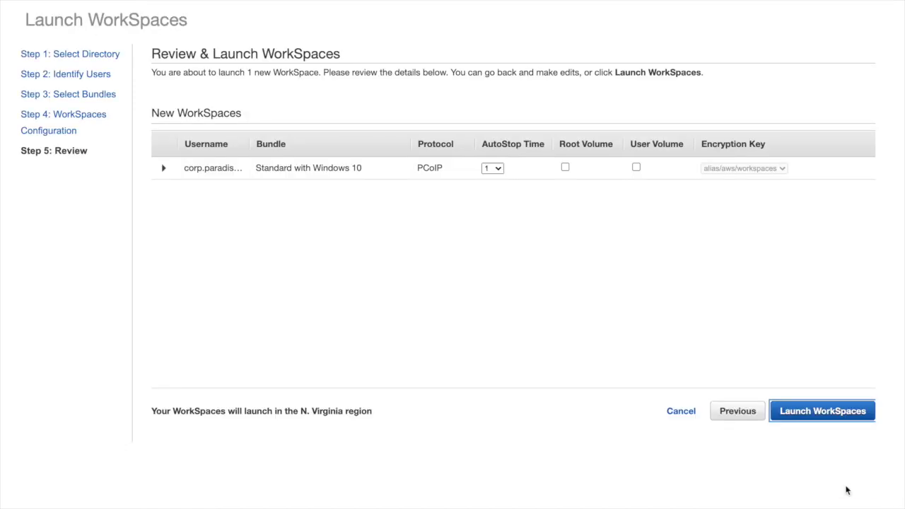
scroll(733, 312, up, 1)
click(803, 418)
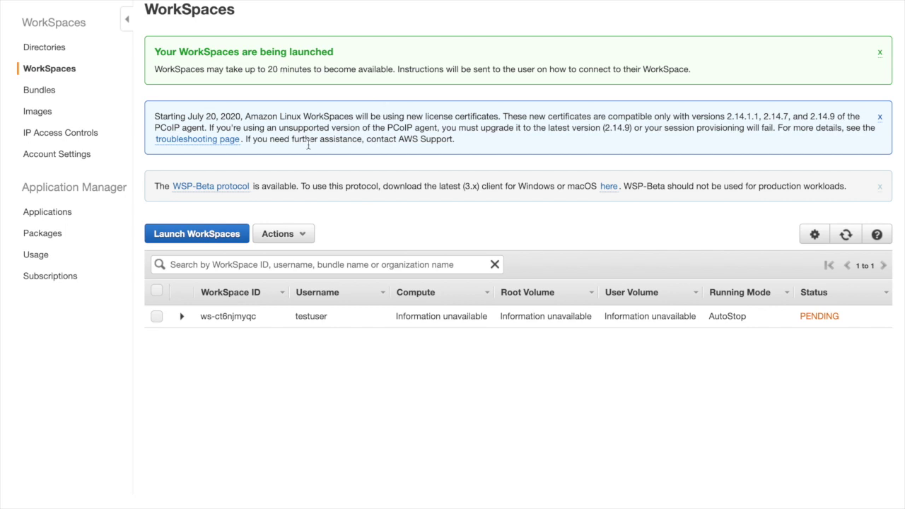
Step: Wait for testuser's WorkSpace to reach AVAILABLE and view its details, including IP 172.31.47.58
click(844, 240)
click(847, 235)
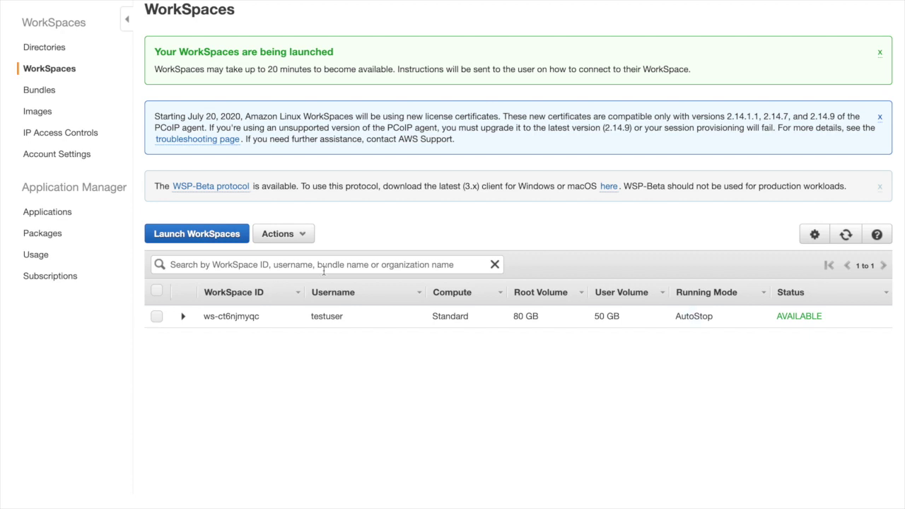
click(182, 318)
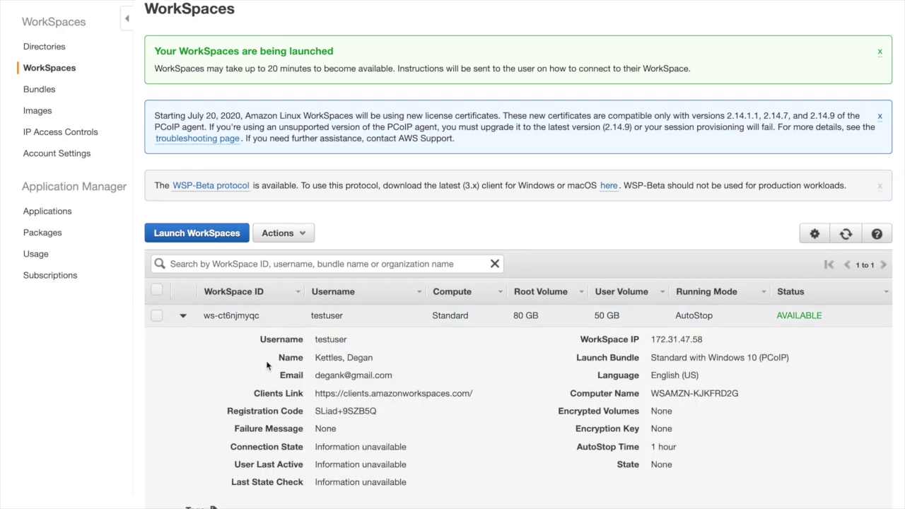
scroll(266, 362, down, 1)
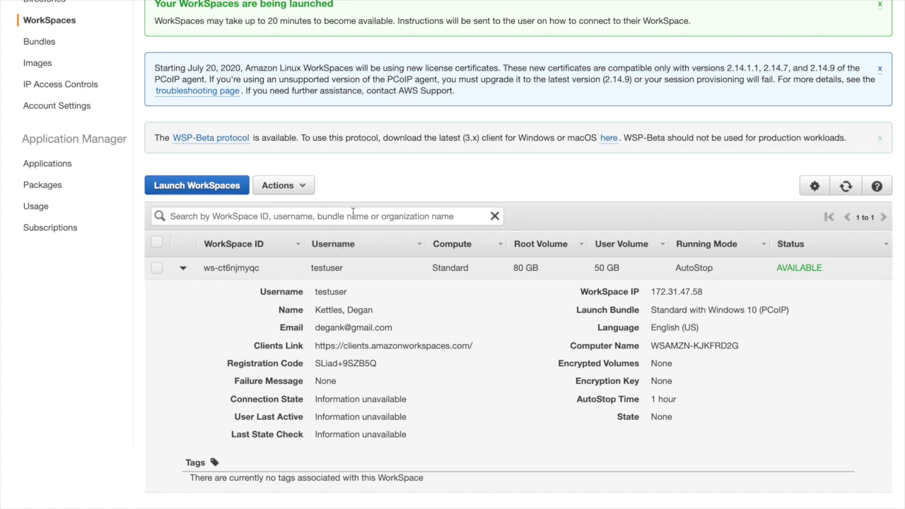
scroll(353, 212, up, 1)
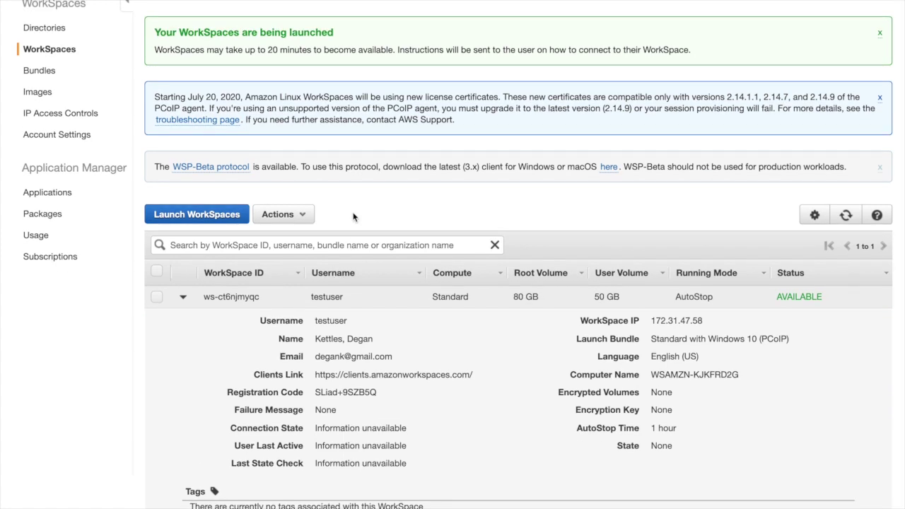
scroll(353, 218, up, 1)
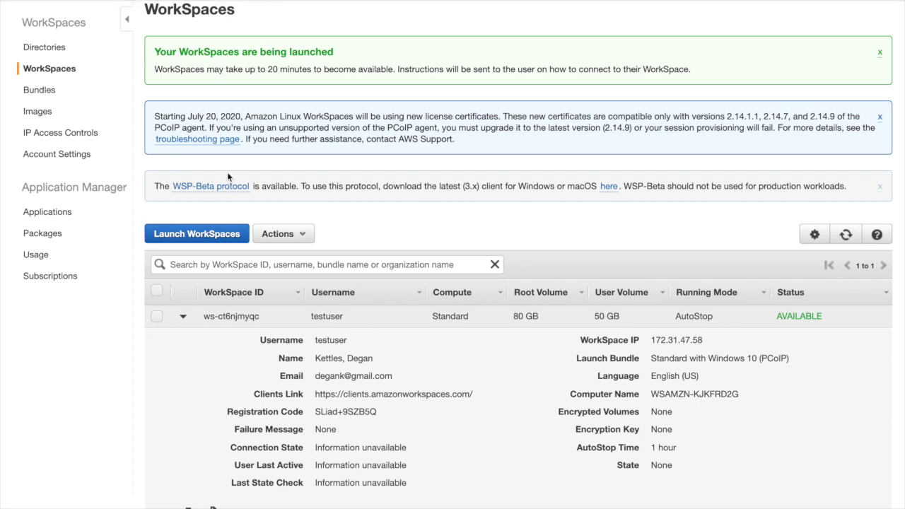
click(310, 0)
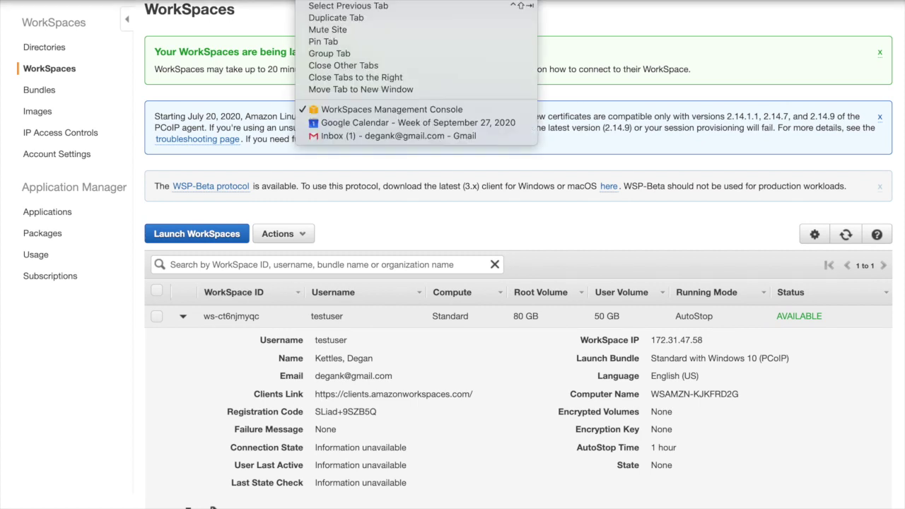
Step: In Gmail, open the 'Your Amazon WorkSpace' email and follow its user profile link
click(318, 140)
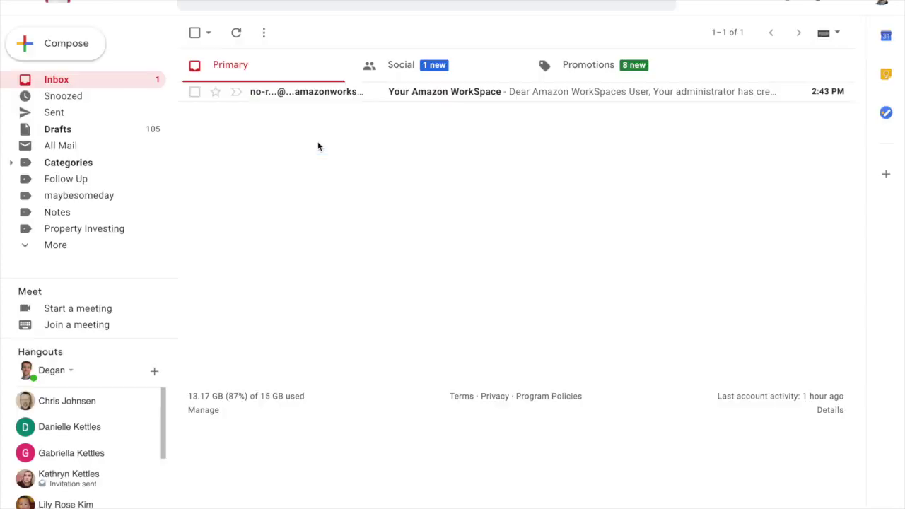
click(455, 95)
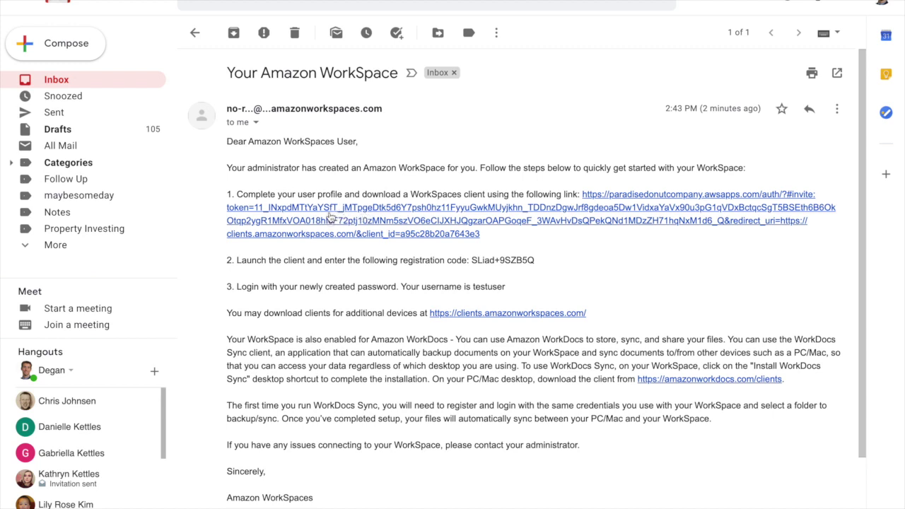
click(329, 211)
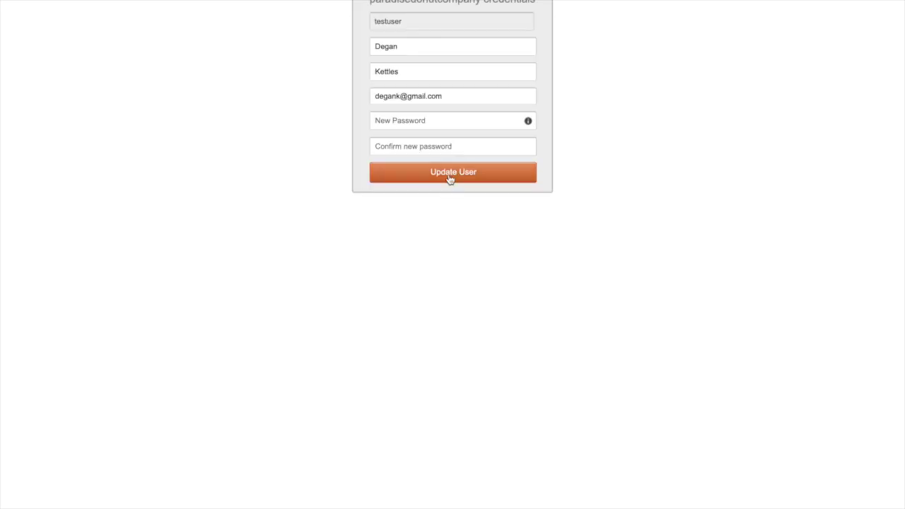
Step: Enter and confirm the new password for the WorkSpace user
click(400, 118)
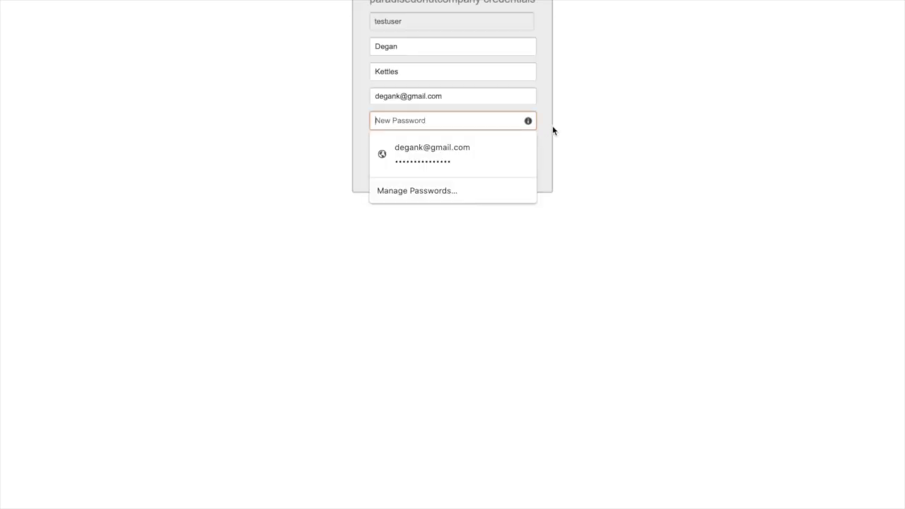
text(•••••••)
key(BackSpace)
key(BackSpace)
key(BackSpace)
key(BackSpace)
key(BackSpace)
key(BackSpace)
text(•••••••••••••)
key(Tab)
text(••••••••)
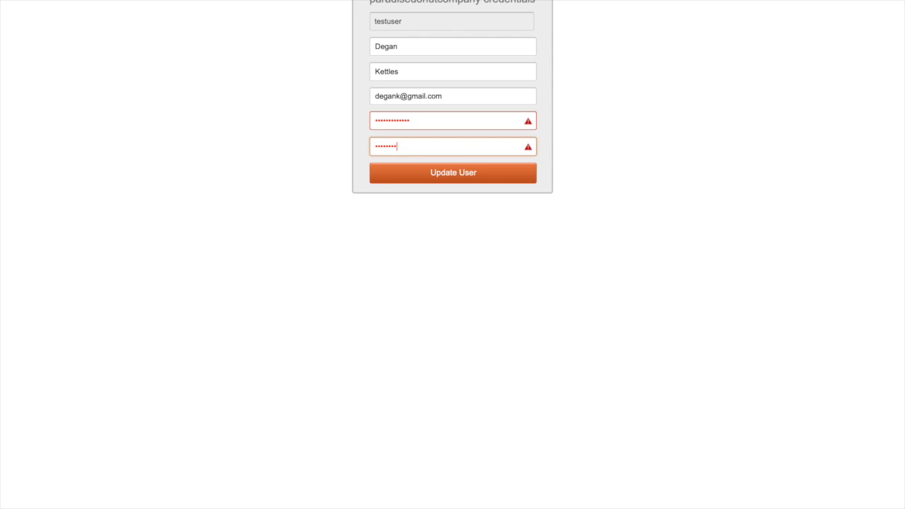
text(••••••)
click(451, 118)
text(•)
click(440, 139)
Step: Submit it with Update User, declining Chrome's offer to save the password
click(435, 176)
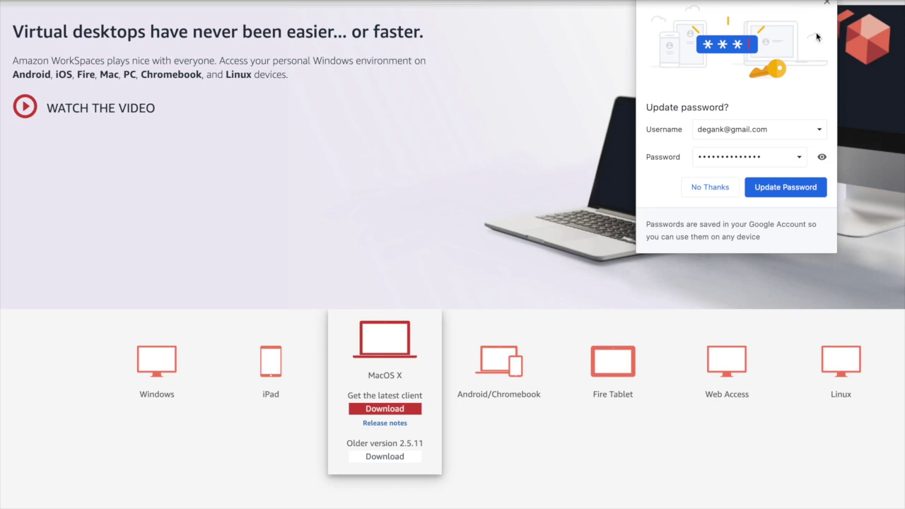
click(695, 191)
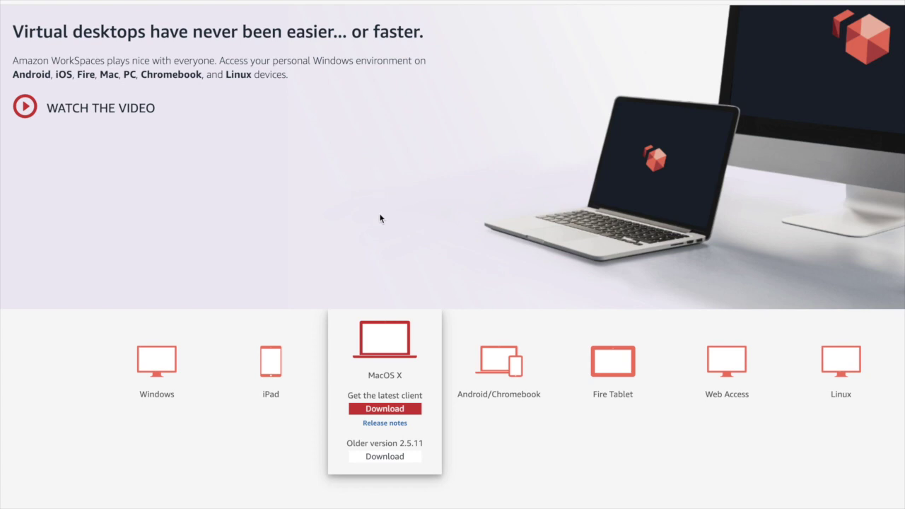
key(super+space)
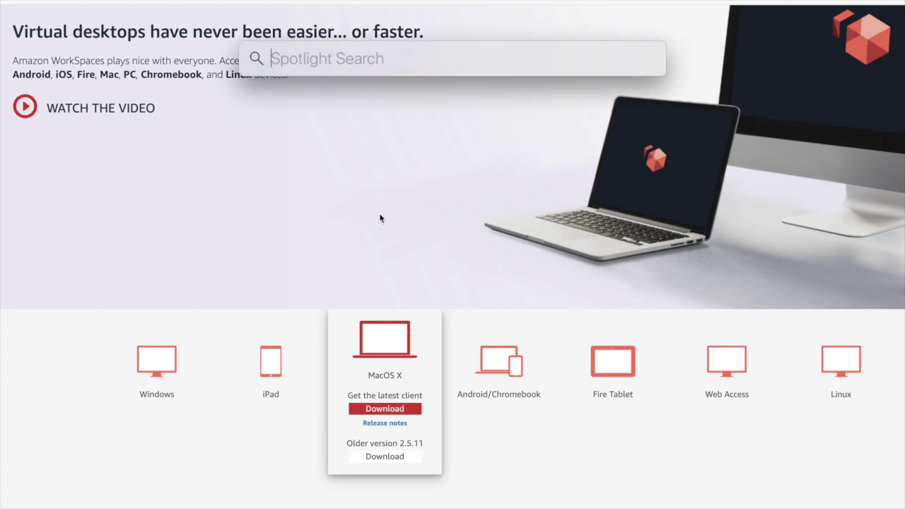
Step: Launch the Amazon WorkSpaces client via search and choose Change Registration Code
text(workspaces)
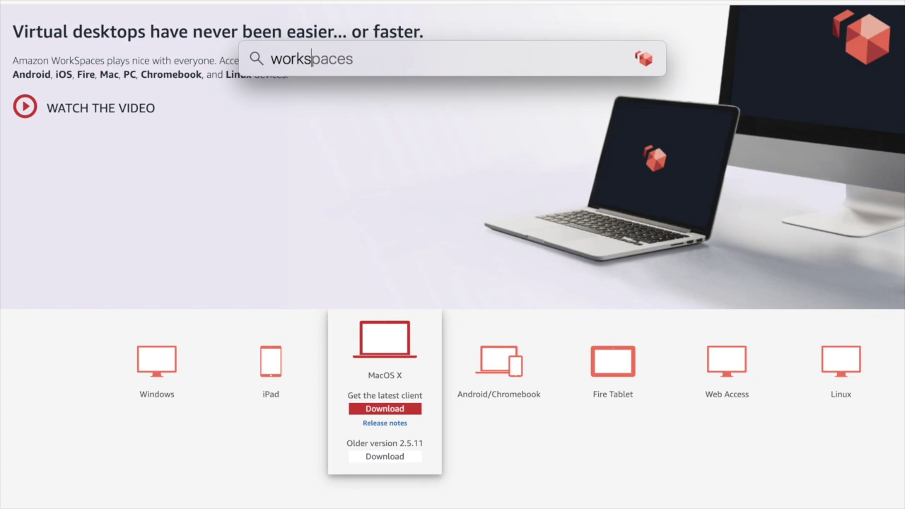
key(Return)
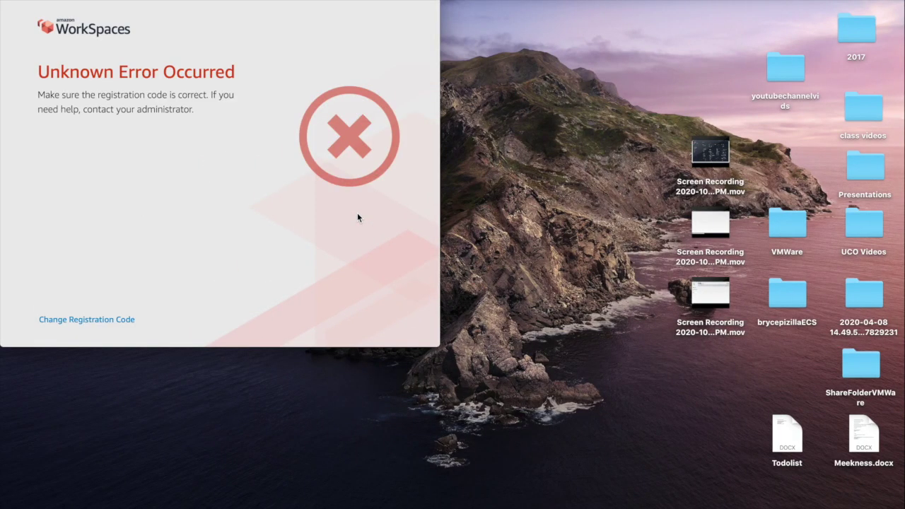
click(75, 320)
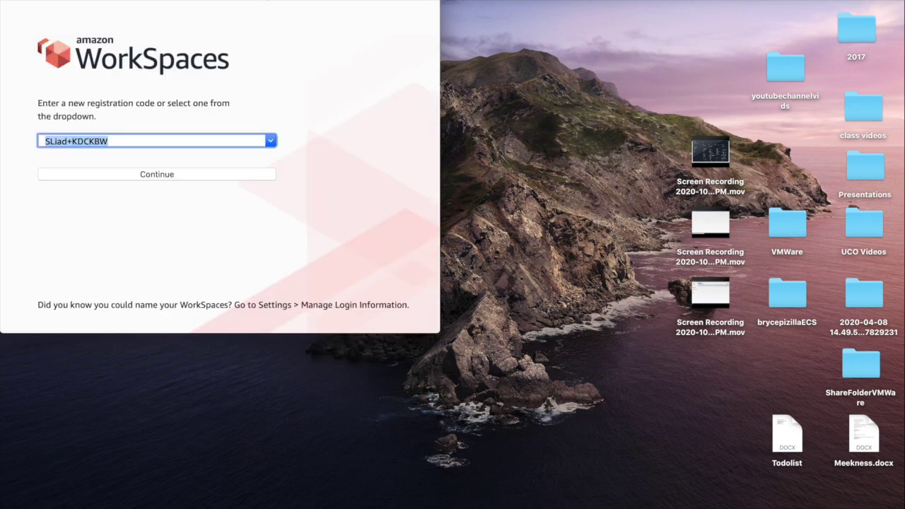
drag(261, 0, 503, 64)
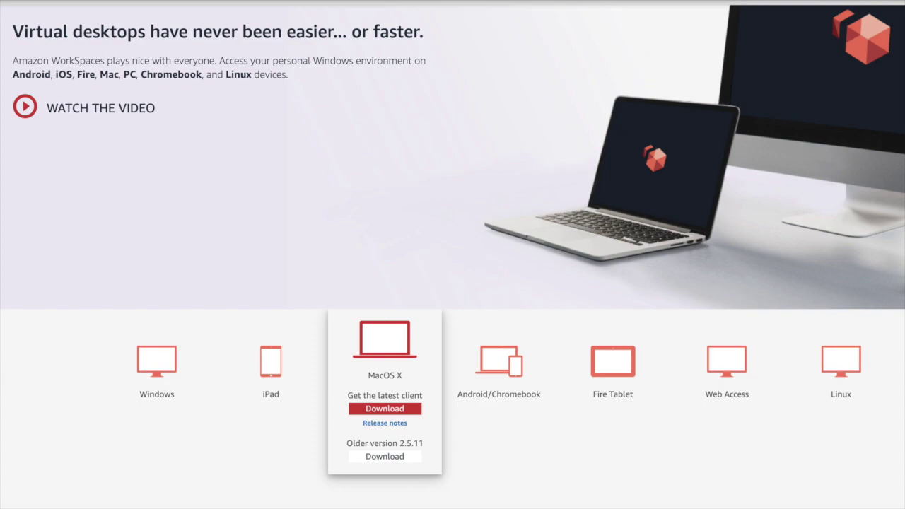
Step: Copy the registration code from the Gmail invitation, paste it into the client and register
click(305, 1)
click(328, 135)
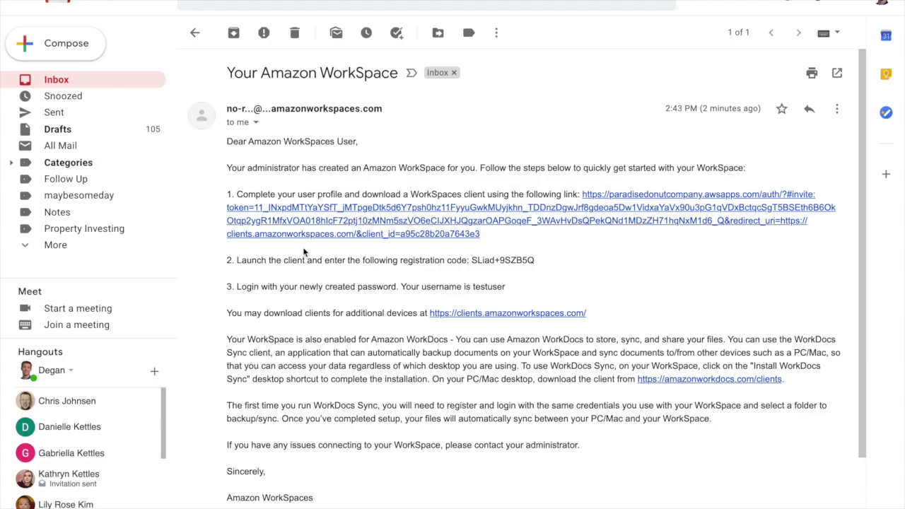
drag(535, 260, 471, 260)
key(super+c)
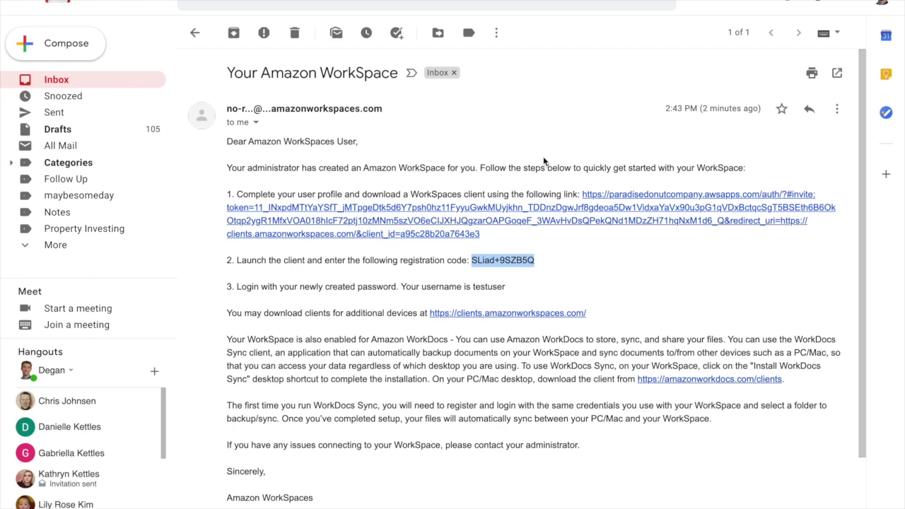
key(ctrl+Left)
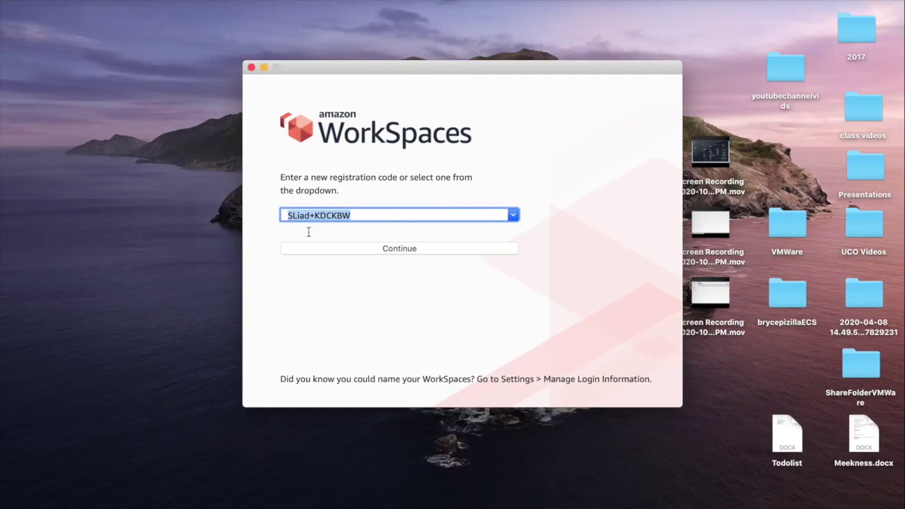
key(super+v)
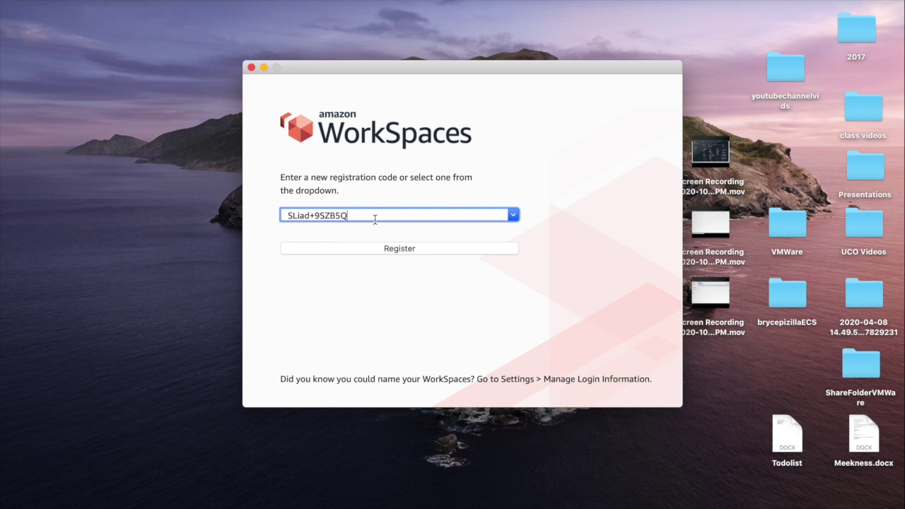
click(382, 249)
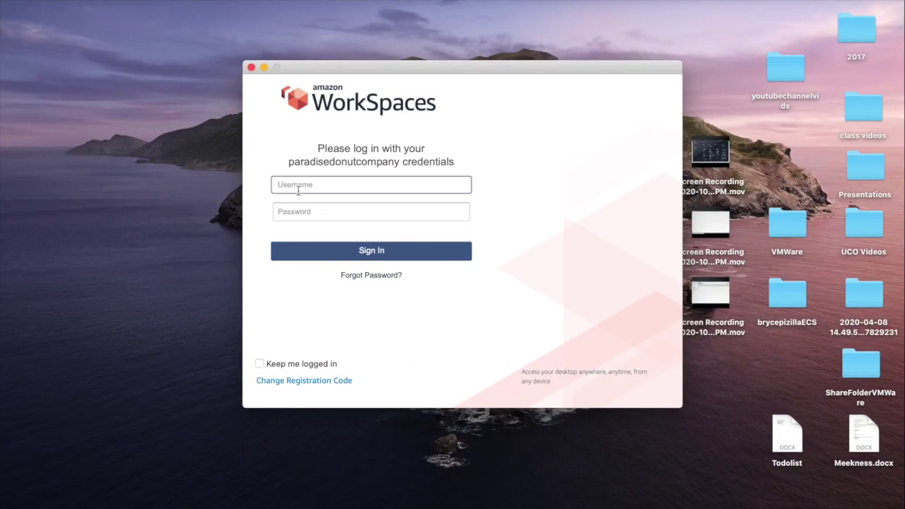
Step: Fill in username 'testuser' and the account password on the login screen
text(testuser)
key(Tab)
text(********)
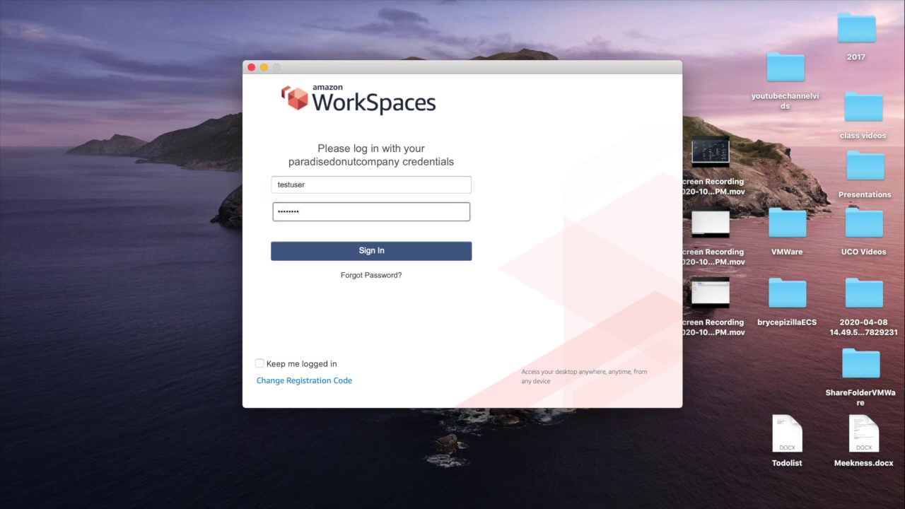
text(******)
Step: Sign in, enlarge the WorkSpace window, allow network discovery, and pick Firefox on the desktop
key(Return)
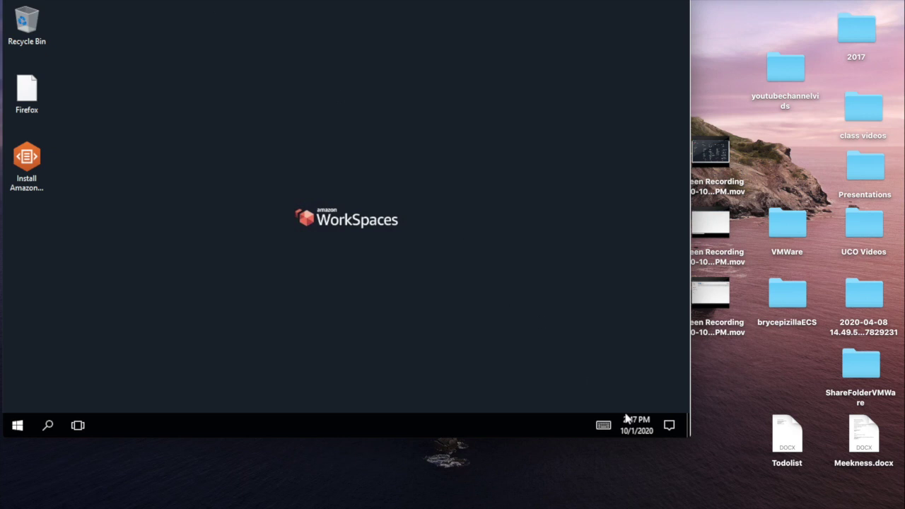
drag(688, 435, 831, 508)
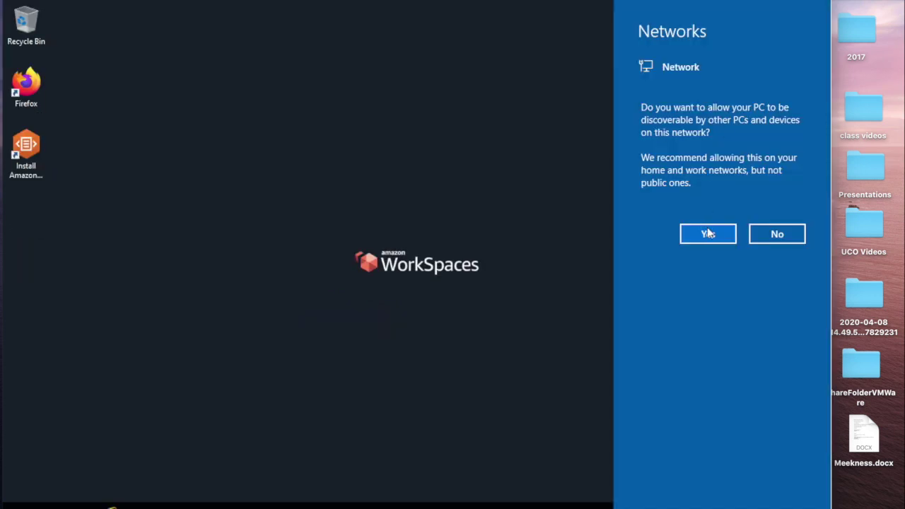
click(708, 233)
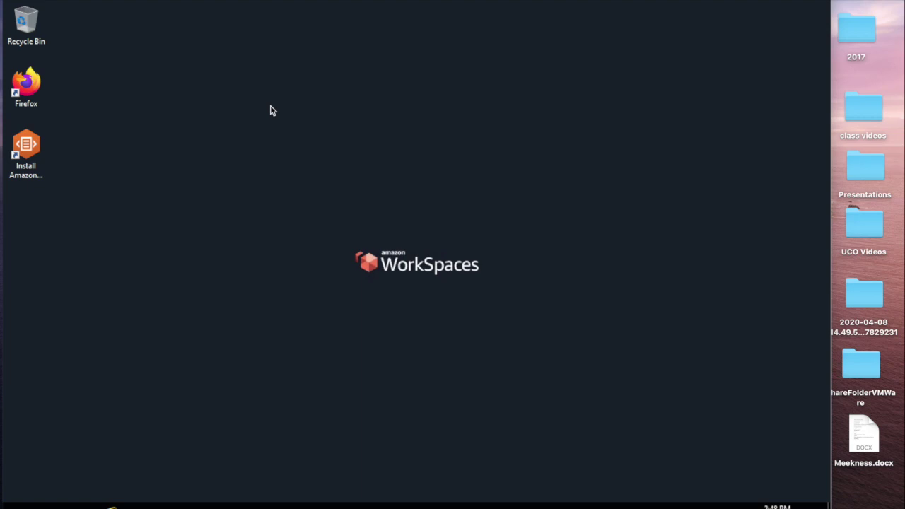
click(49, 87)
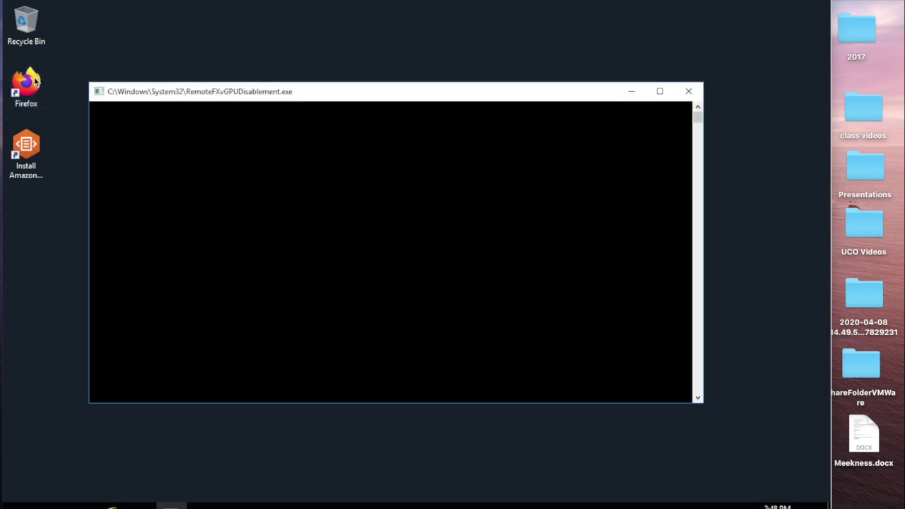
Step: In Firefox, search 'download chrome' and save ChromeSetup.exe from the Google Chrome page
click(34, 84)
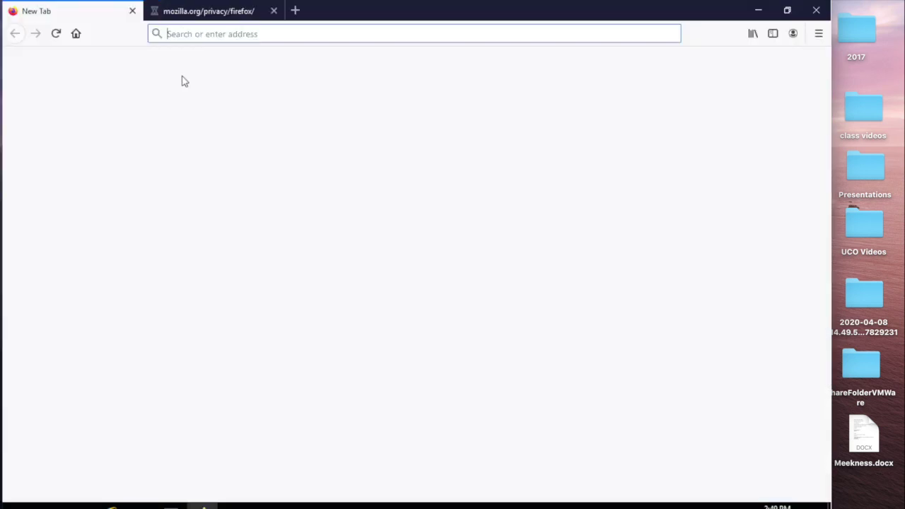
text(download chrome)
key(Return)
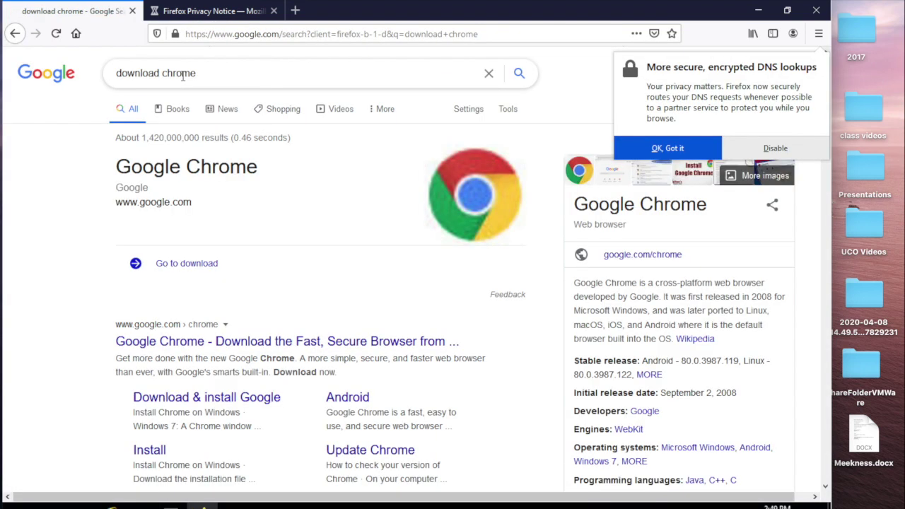
click(178, 340)
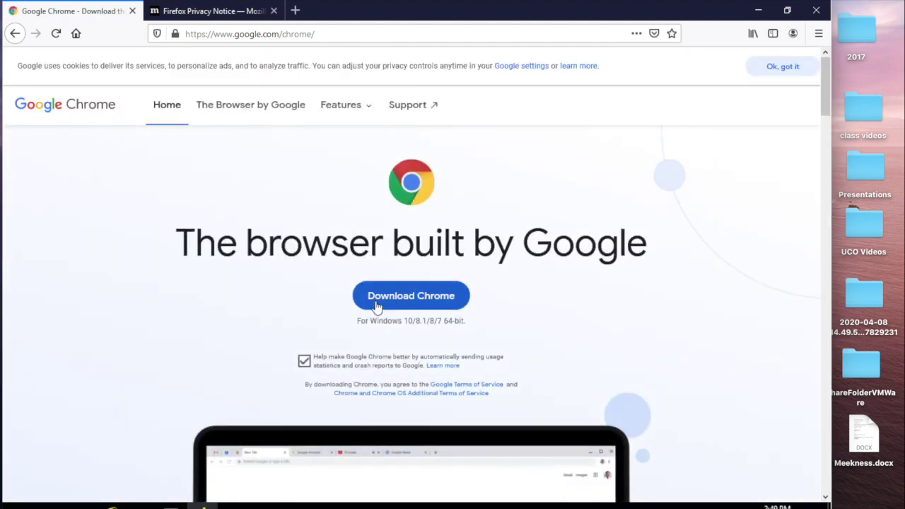
click(382, 299)
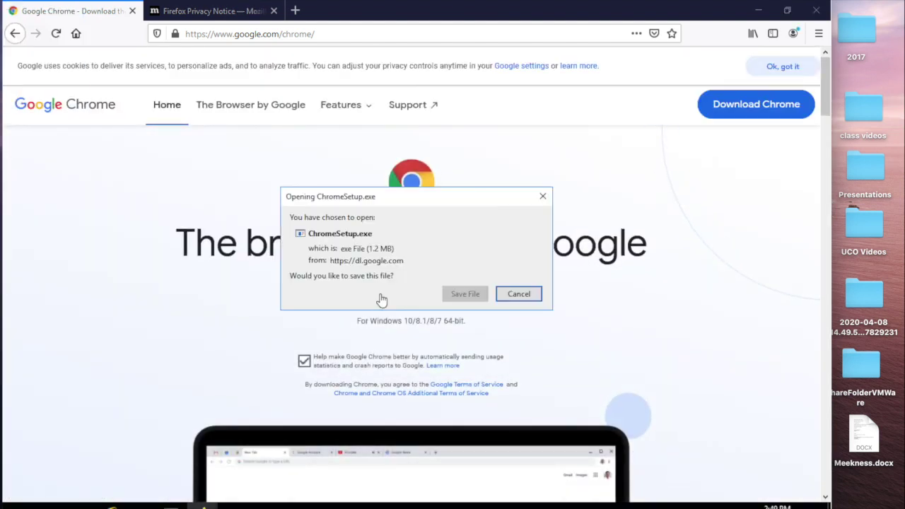
click(465, 295)
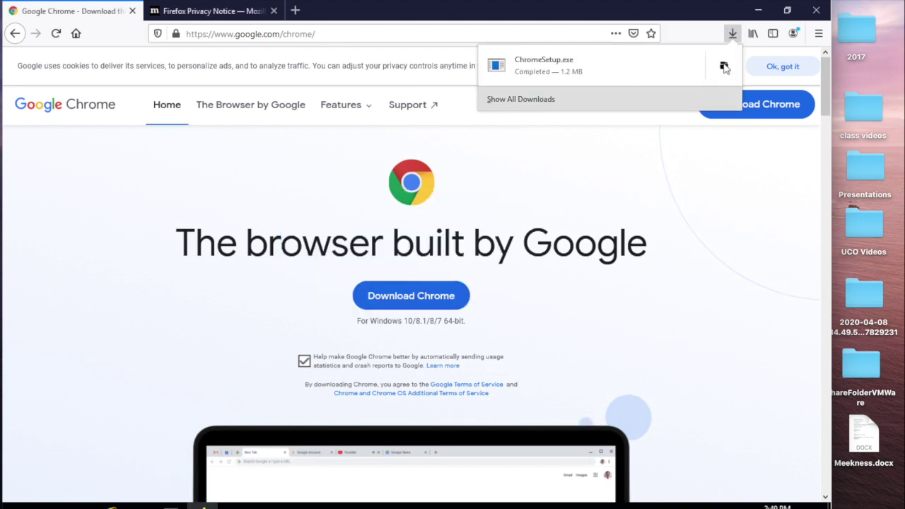
Step: Launch ChromeSetup.exe from the Downloads folder, accepting the security warning
click(724, 67)
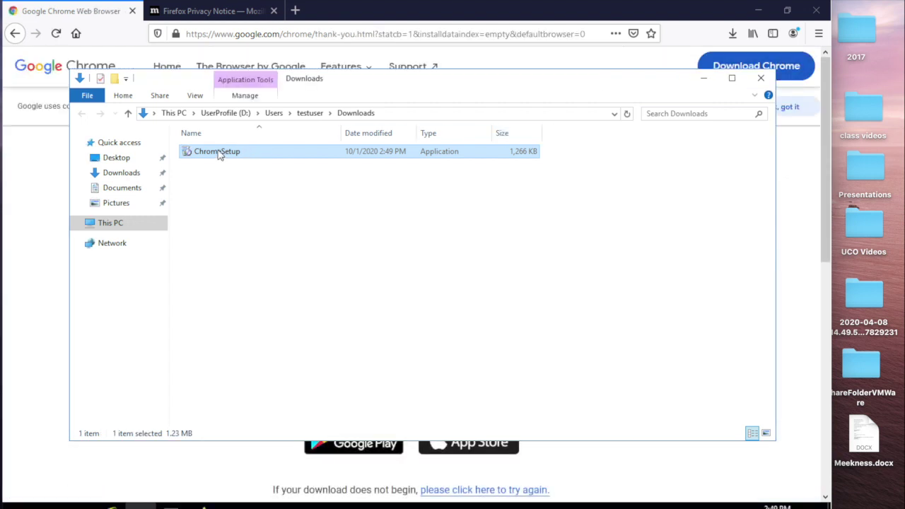
double_click(220, 153)
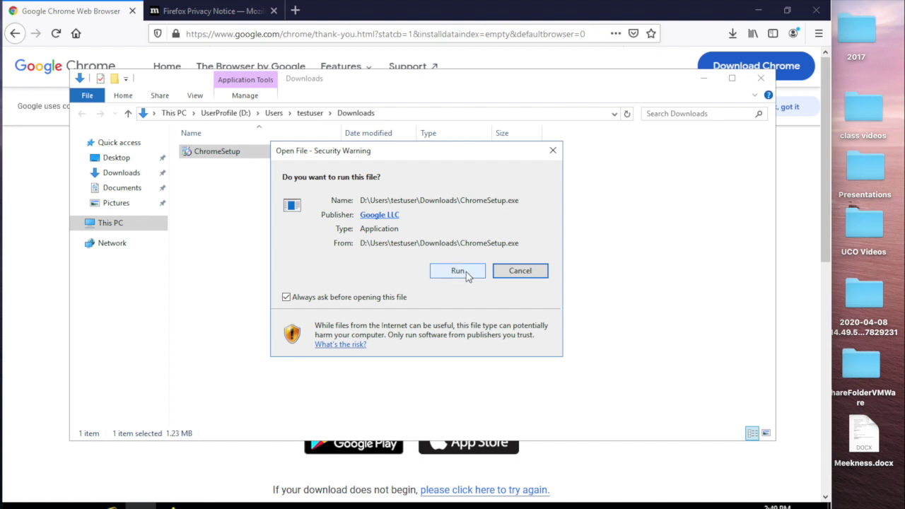
click(466, 271)
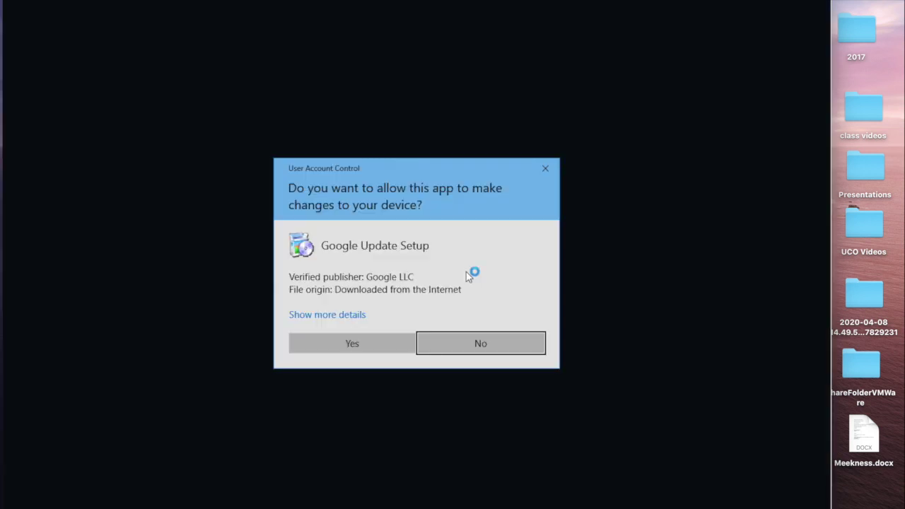
Step: Approve Google Update Setup, then close Chrome, the Downloads folder and Firefox with both tabs
click(373, 339)
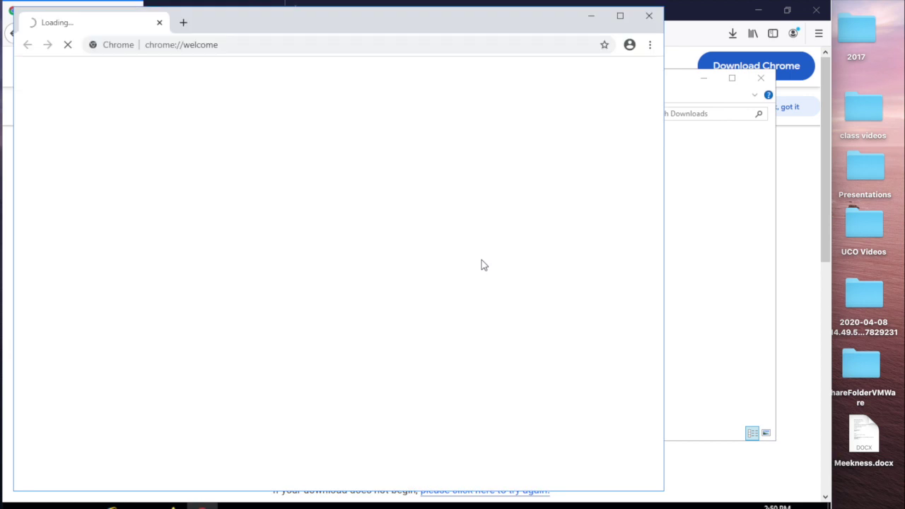
click(650, 17)
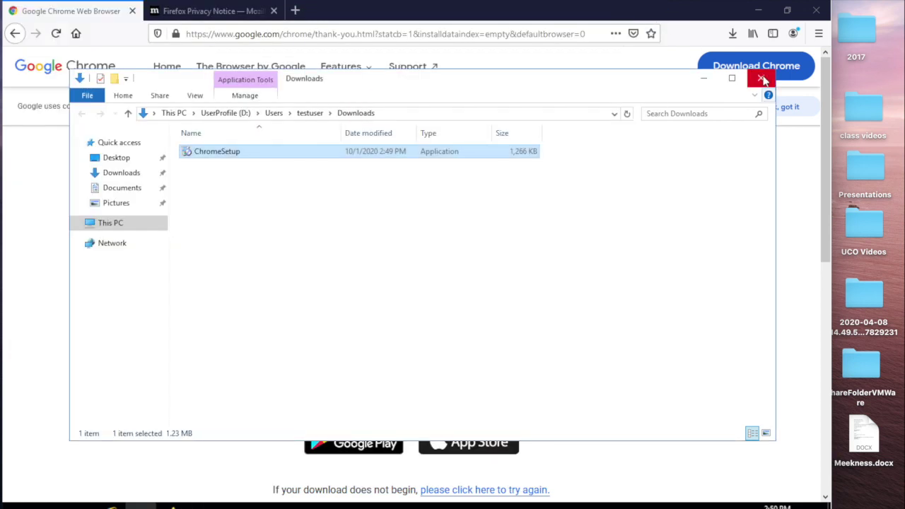
click(762, 78)
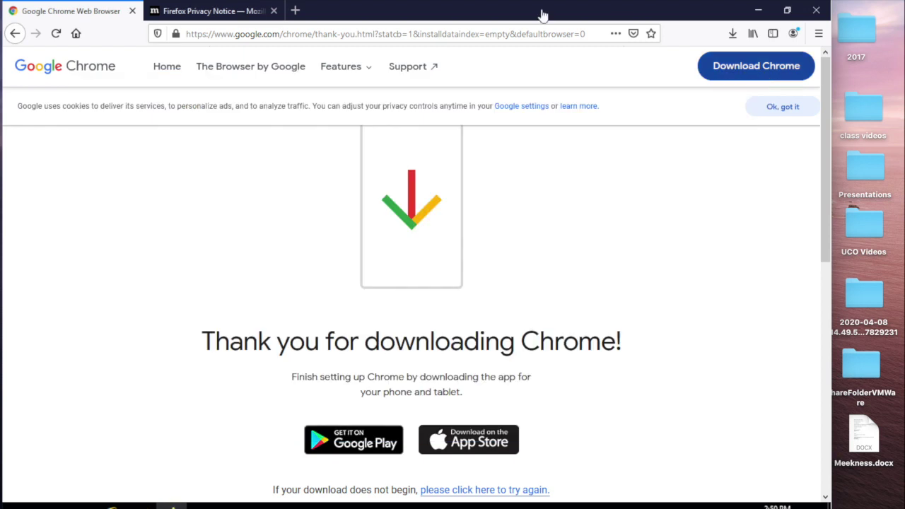
click(819, 13)
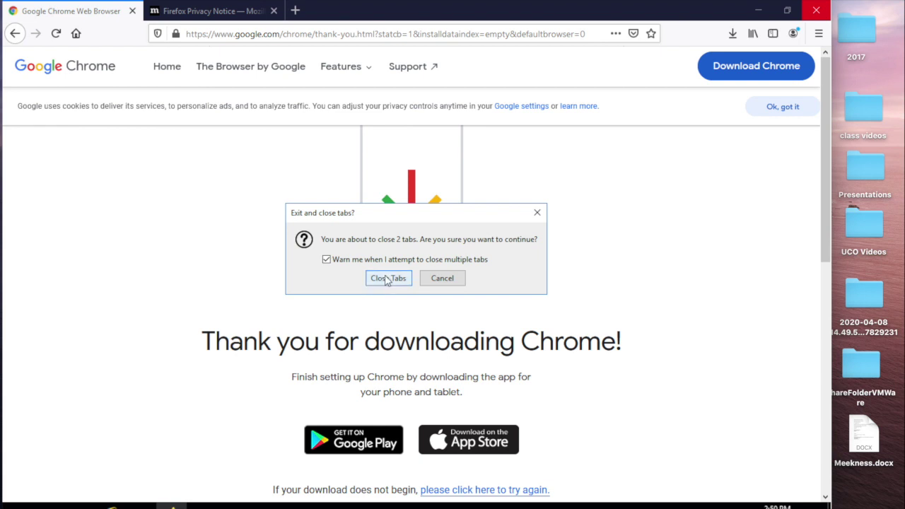
click(388, 279)
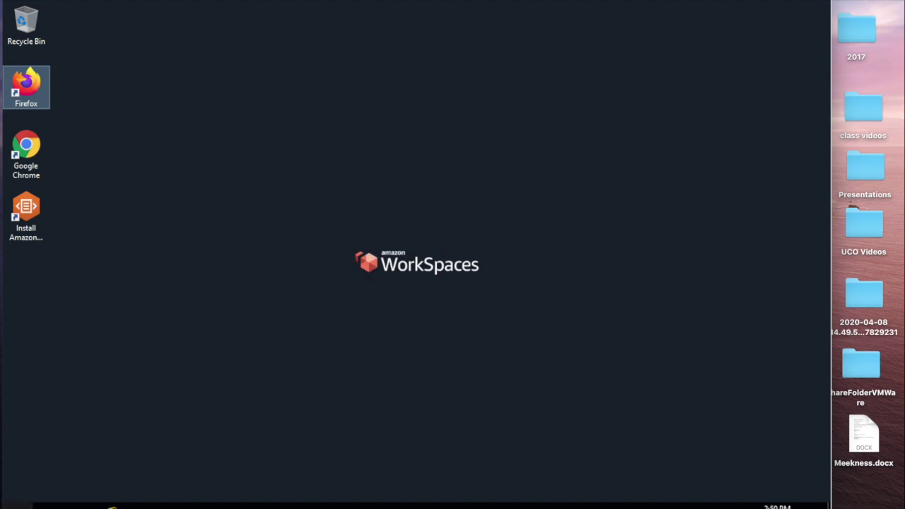
Step: From a Command Prompt opened via Start, run C:\Program Files\Amazon\ImageChecker.exe
click(17, 506)
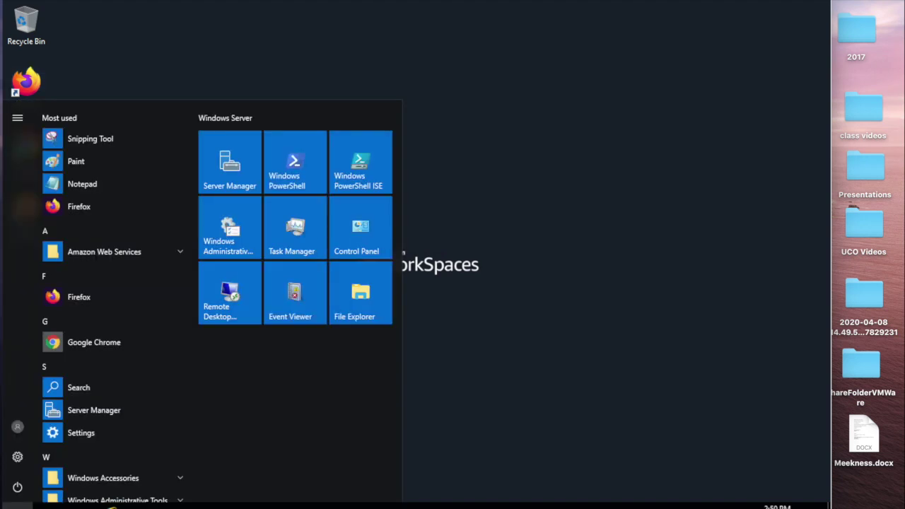
text(c)
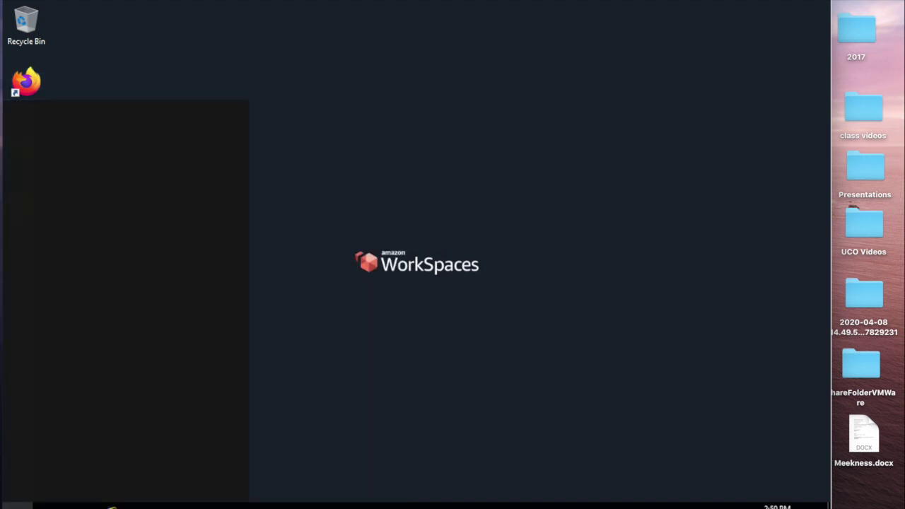
text(md)
key(Return)
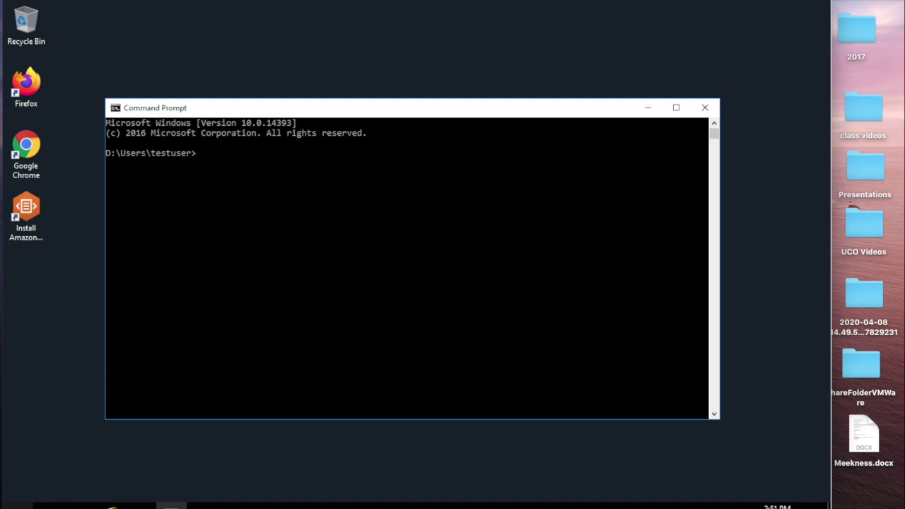
text(C:\Pro)
key(Tab)
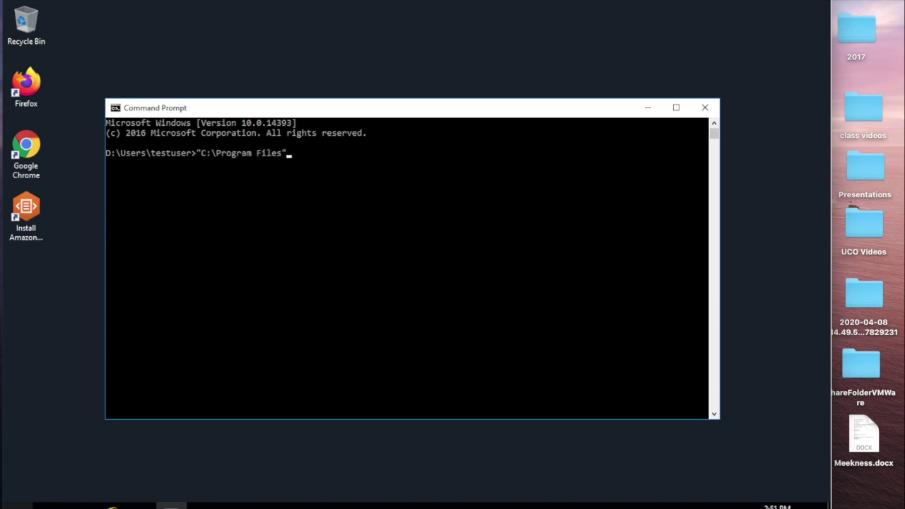
text(\am)
key(Tab)
text(\Imag)
key(Tab)
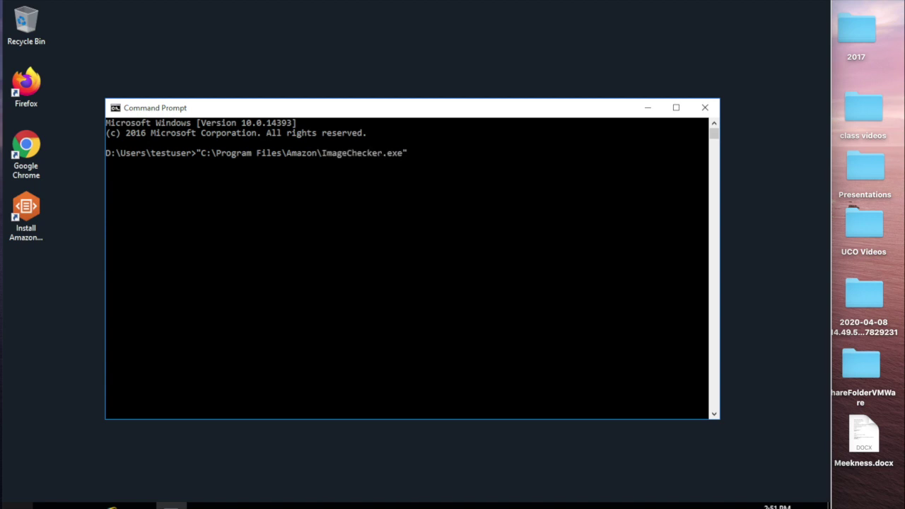
key(Return)
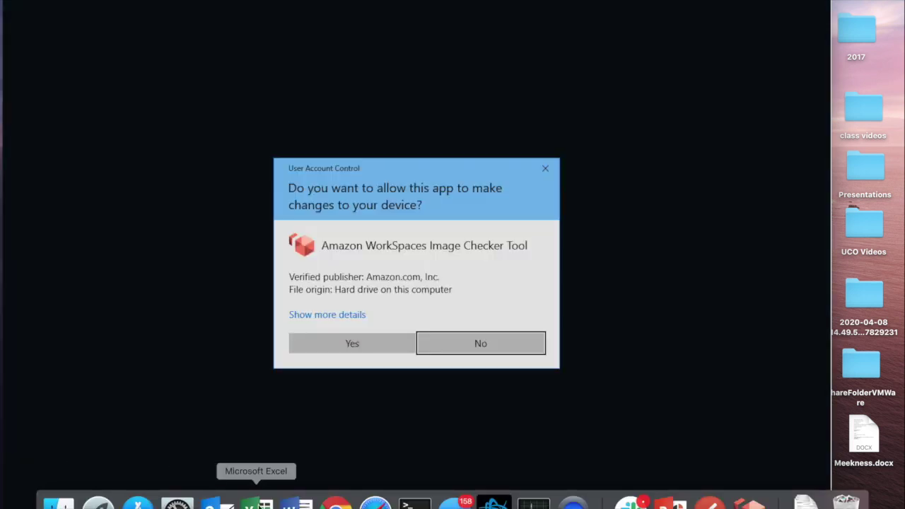
Step: Allow the Image Checker, run its validation to a no-issues success, then close it
click(348, 344)
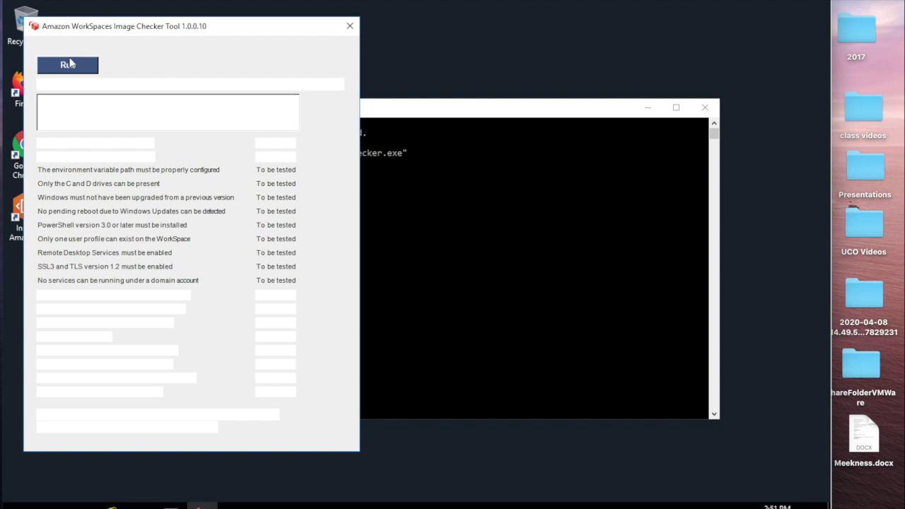
drag(152, 30, 314, 41)
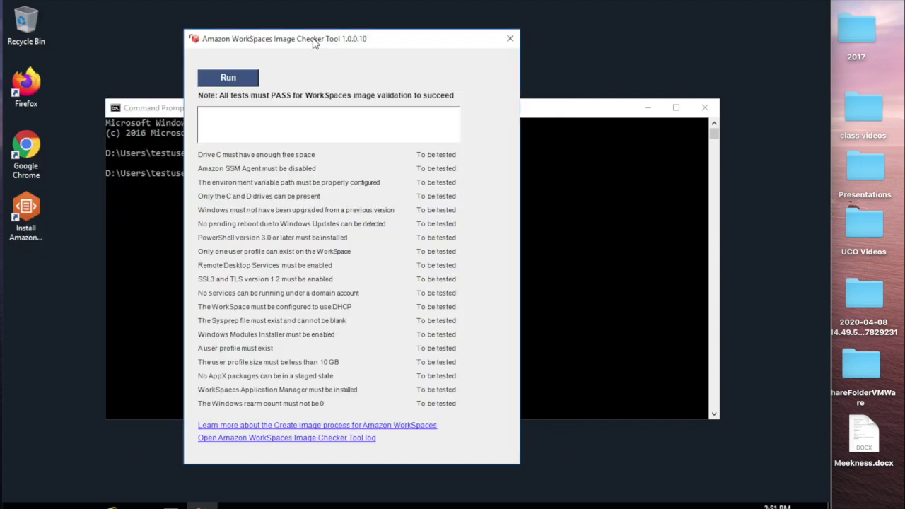
click(221, 79)
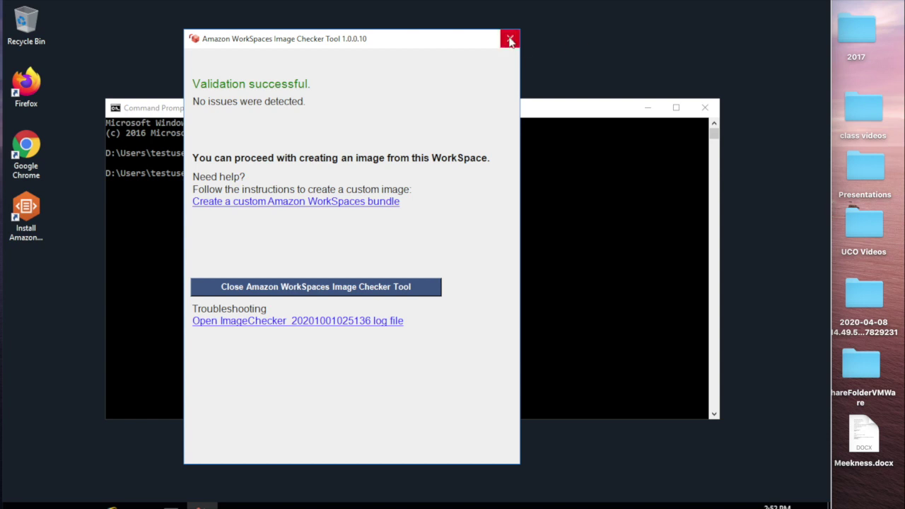
click(510, 40)
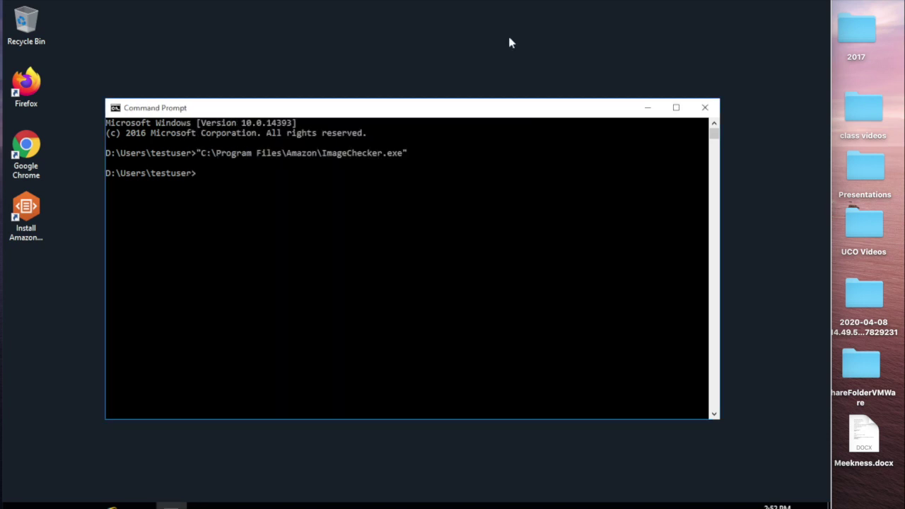
Step: End the remote WorkSpace session and refresh the WorkSpaces list in the browser console
click(13, 0)
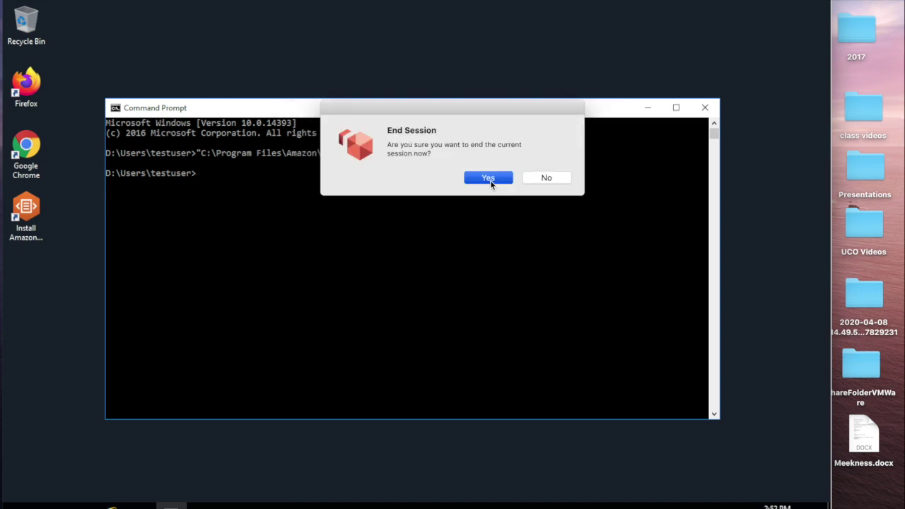
click(488, 179)
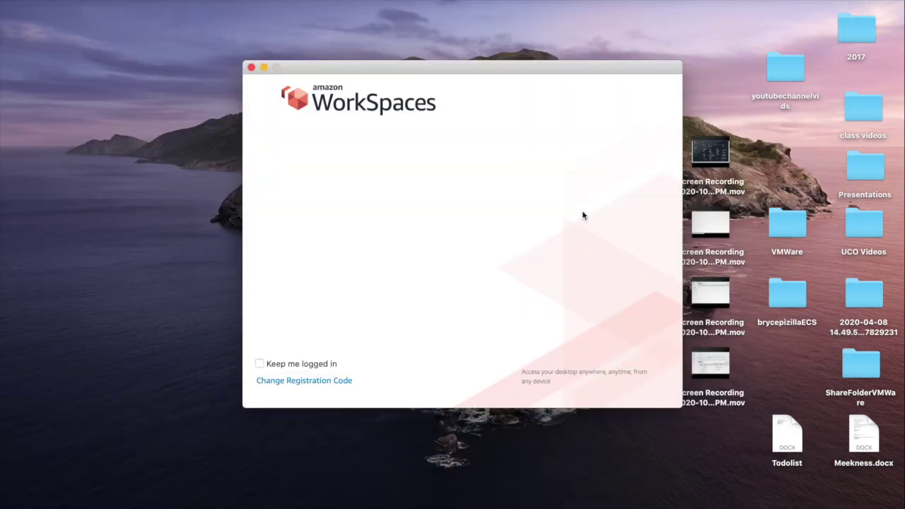
key(ctrl+Right)
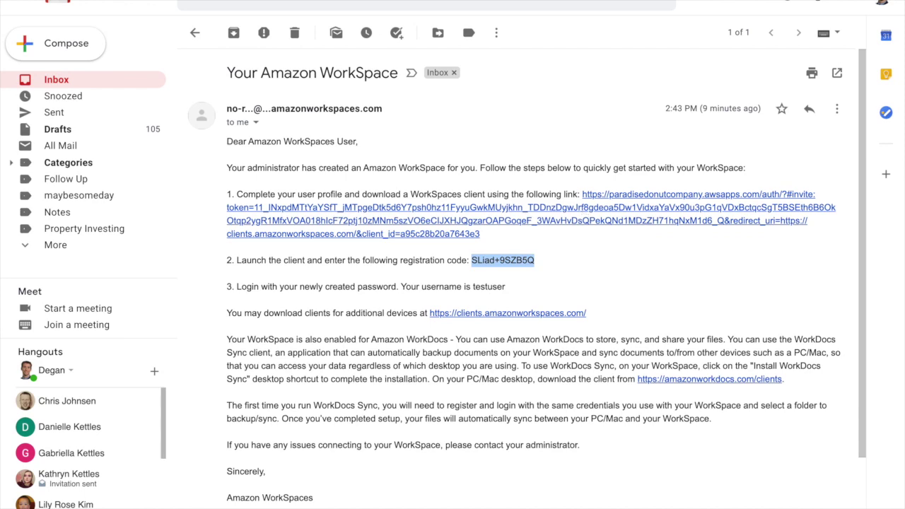
click(316, 2)
click(312, 113)
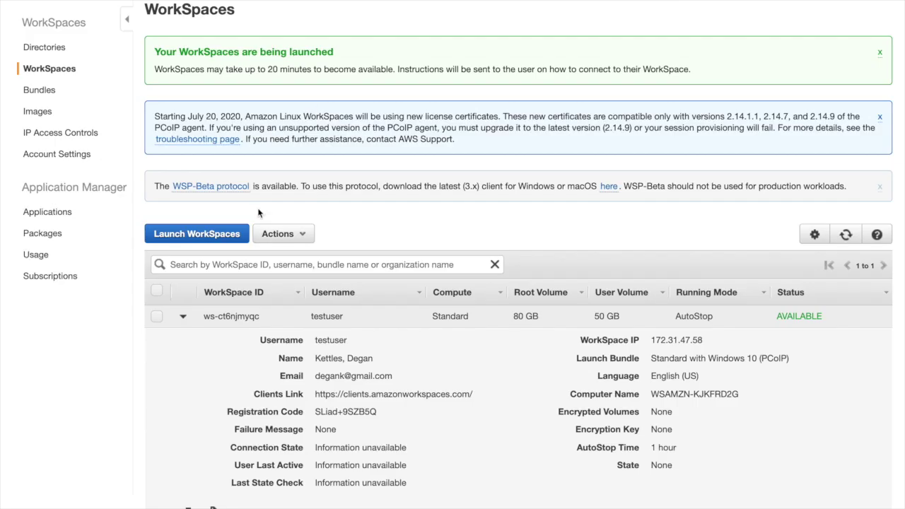
click(847, 236)
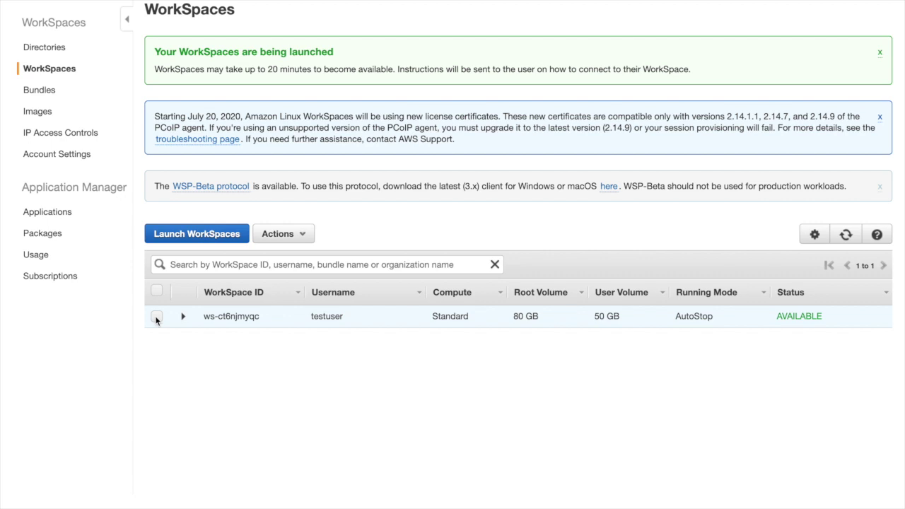
Step: Select WorkSpace ws-ct6njmyqc, abandon Create Image, and confirm Reboot WorkSpaces for it
click(156, 318)
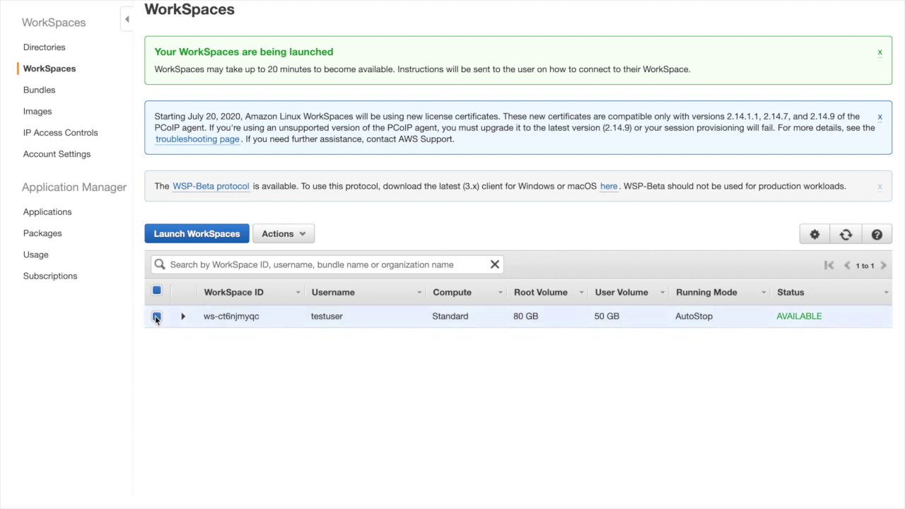
click(288, 238)
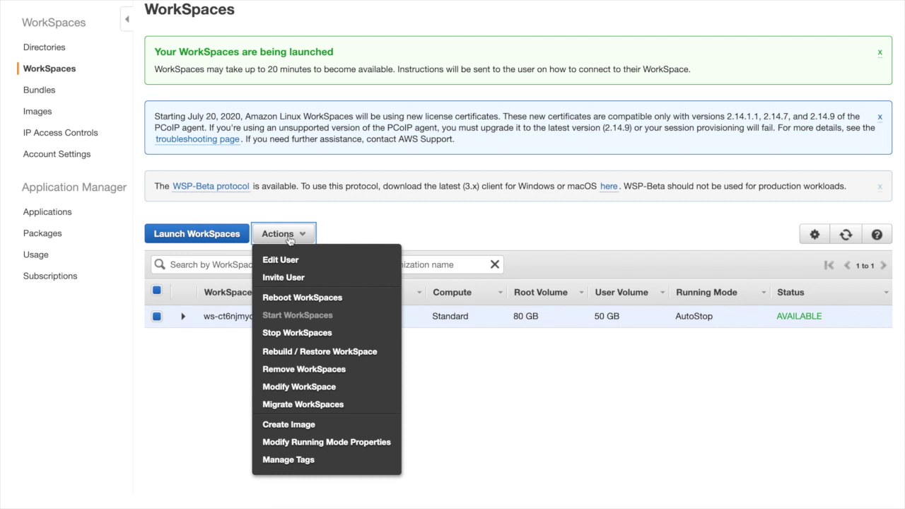
click(287, 424)
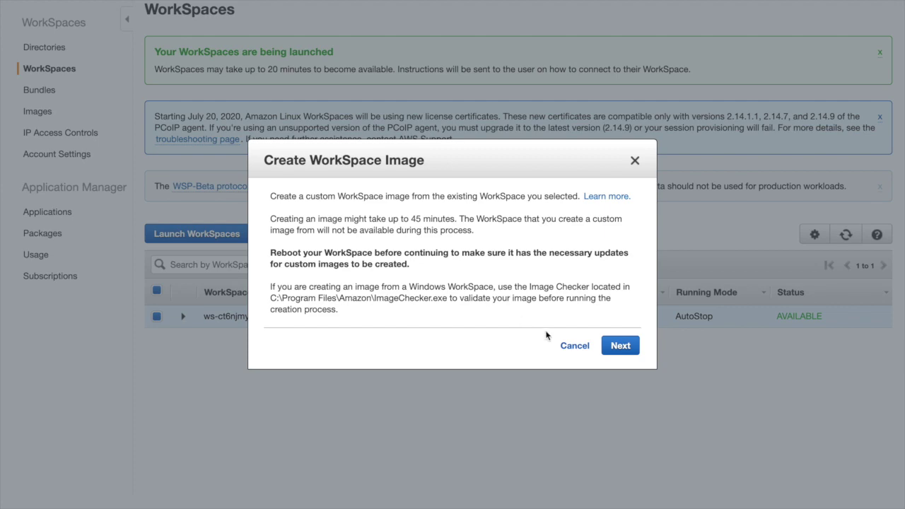
click(564, 346)
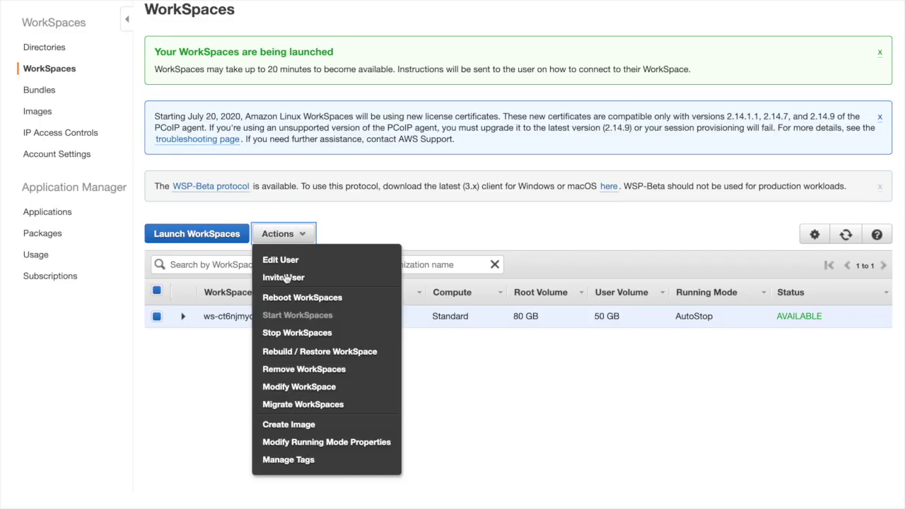
click(294, 298)
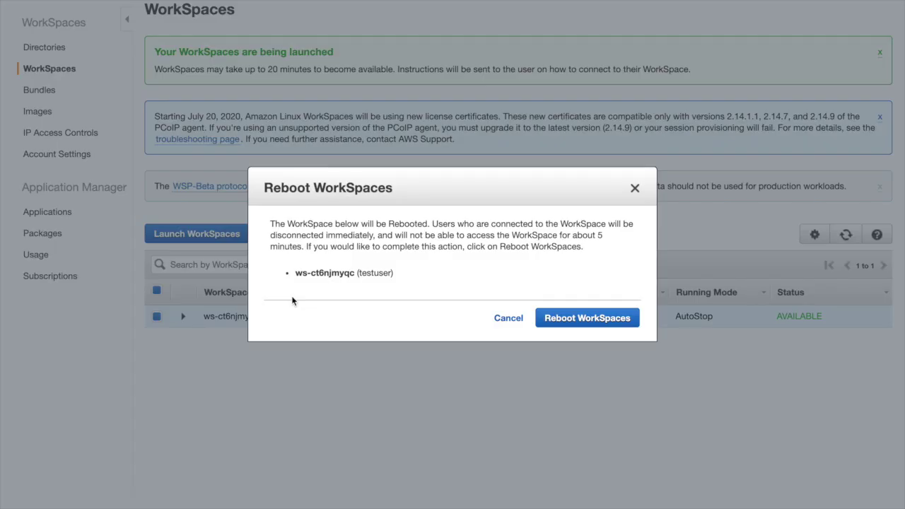
click(588, 319)
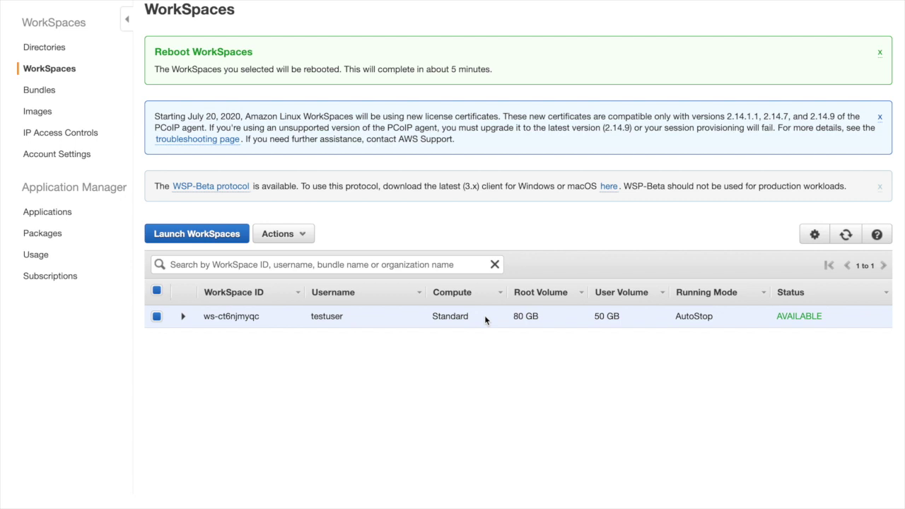
Step: Refresh the WorkSpaces list repeatedly to check the WorkSpace's status
click(843, 240)
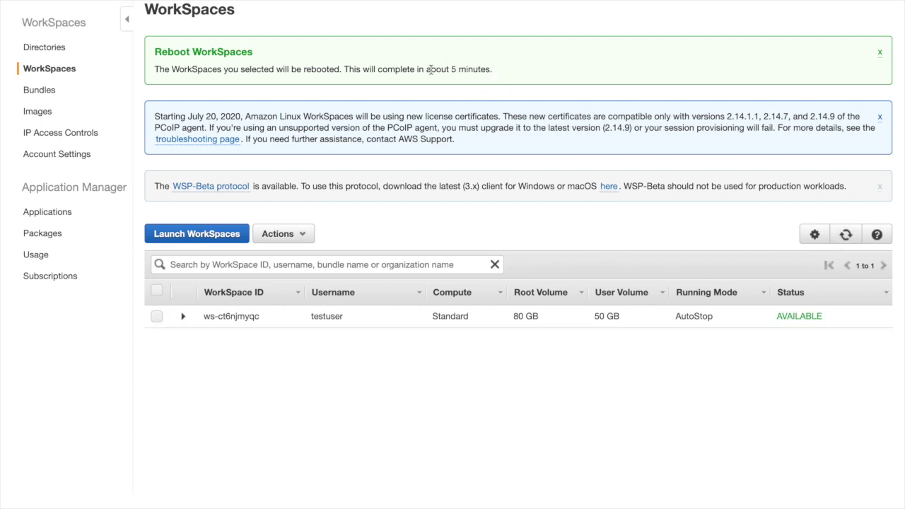
click(848, 235)
click(845, 236)
click(846, 239)
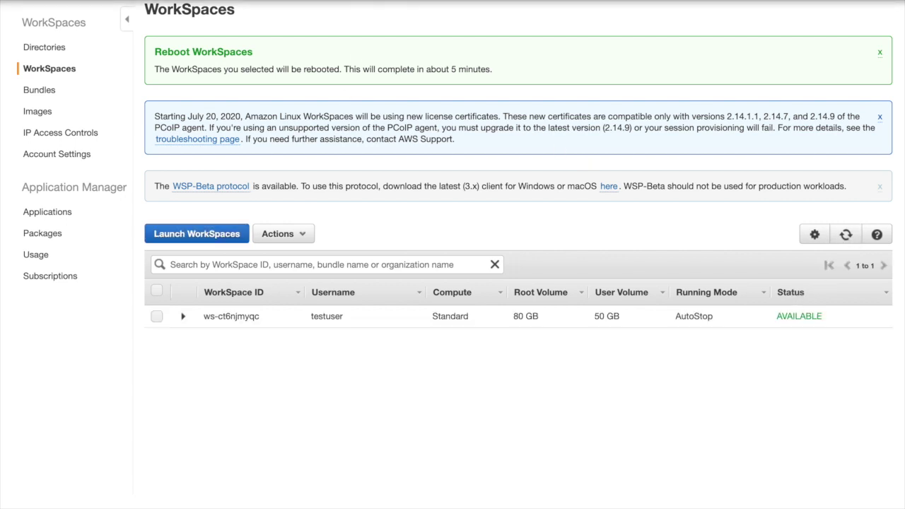
click(847, 236)
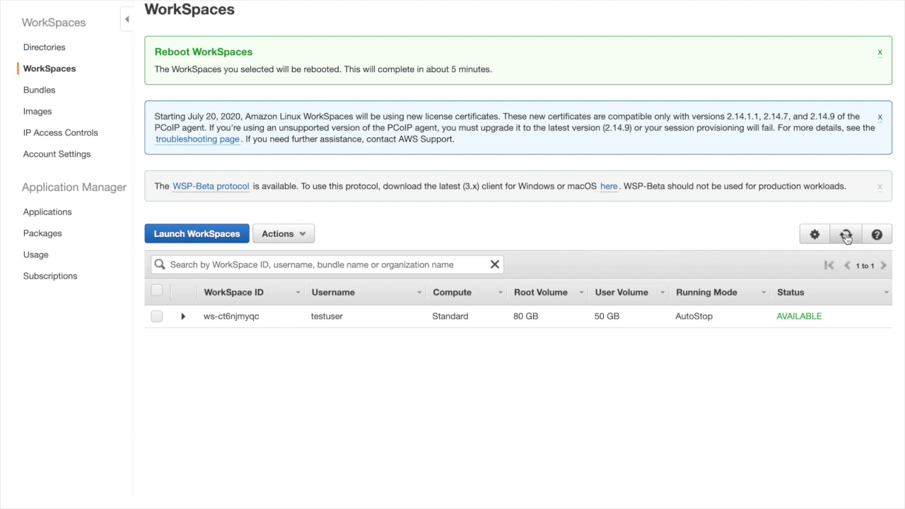
Step: Create image 'projectmanimage' from the WorkSpace, described as 'Project Manager Desktop Software'
click(158, 317)
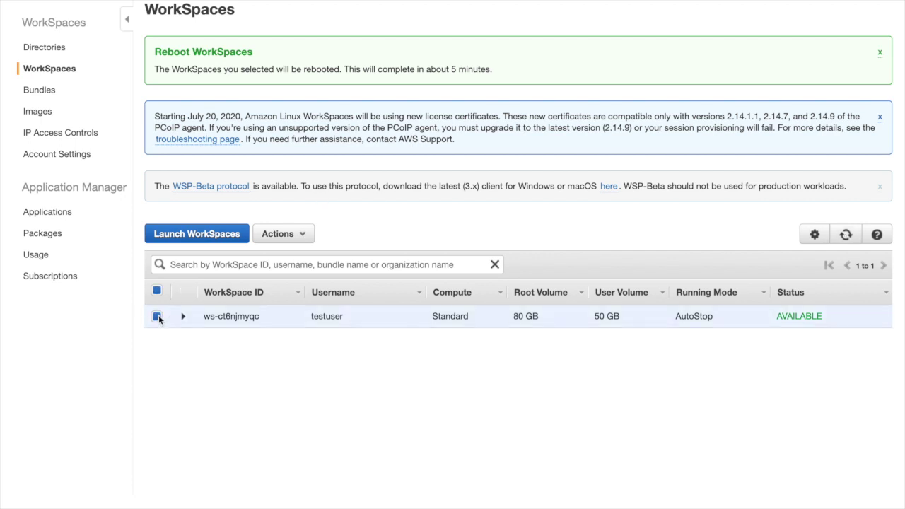
click(278, 236)
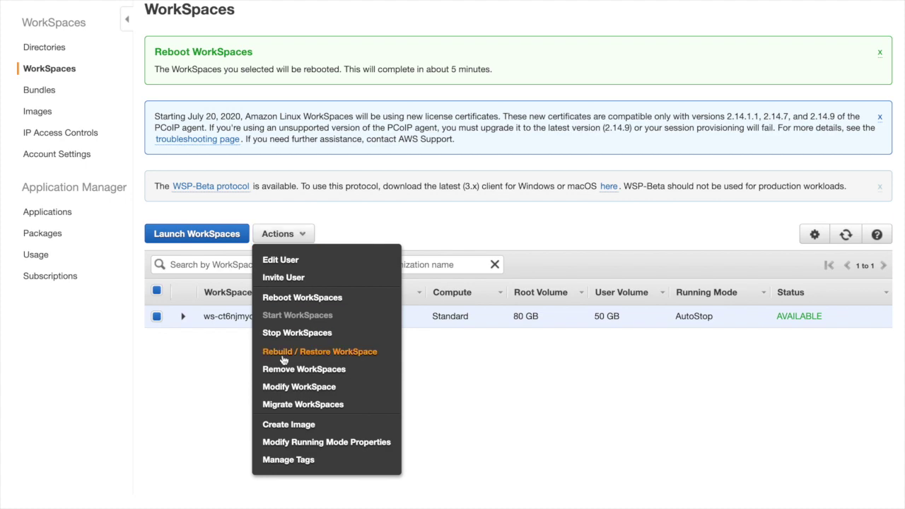
click(282, 422)
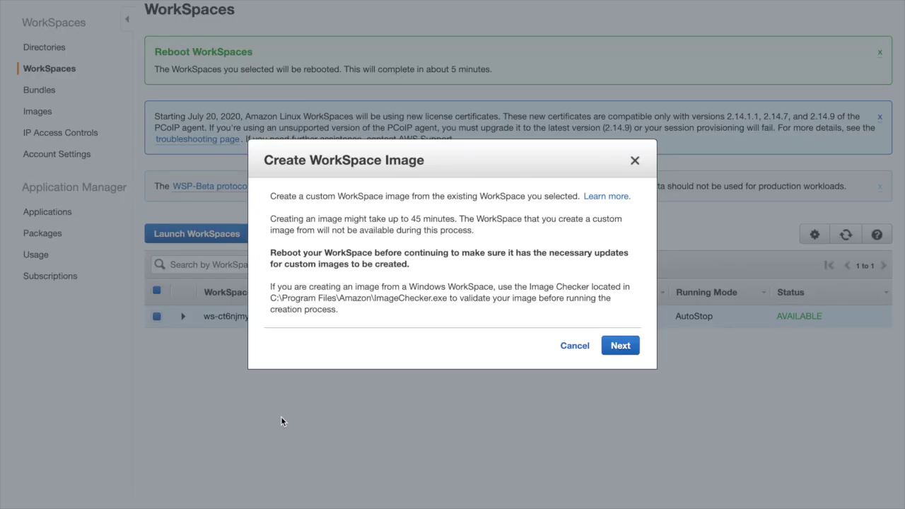
click(613, 348)
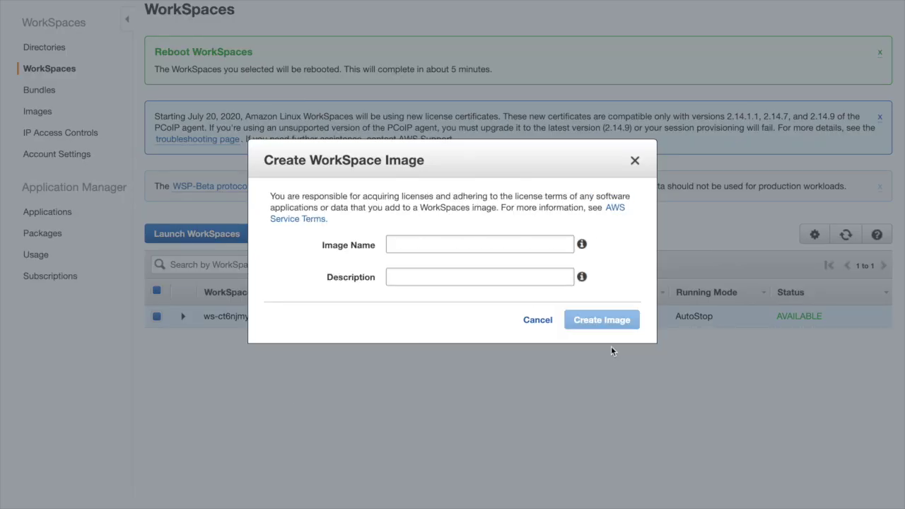
click(422, 250)
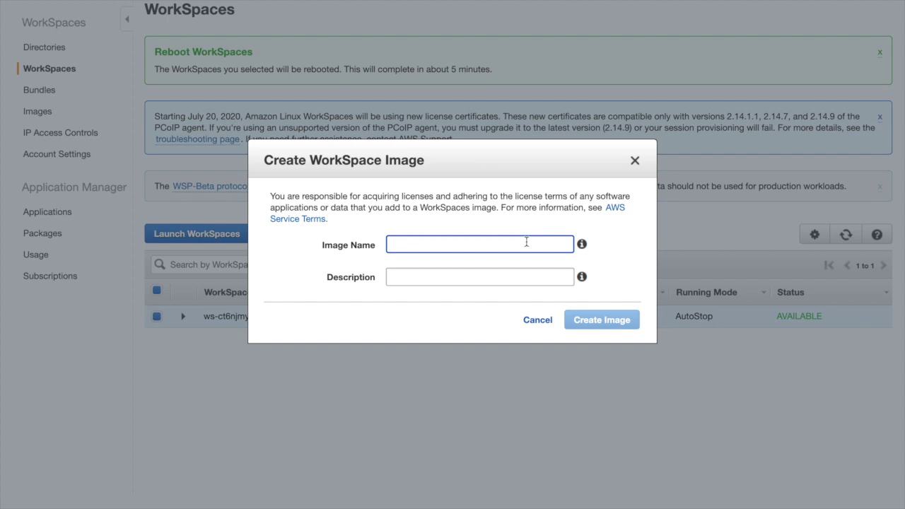
text(projectmanimage)
key(Tab)
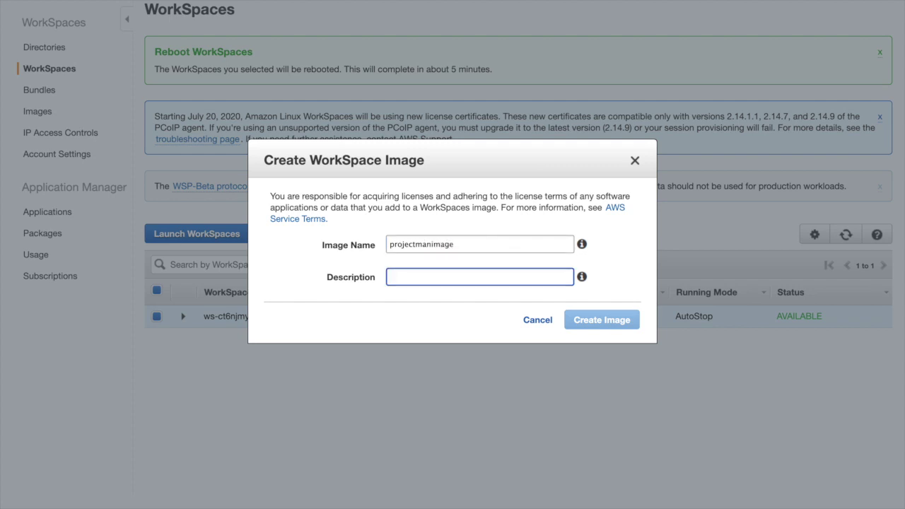
text(Project Manager Des)
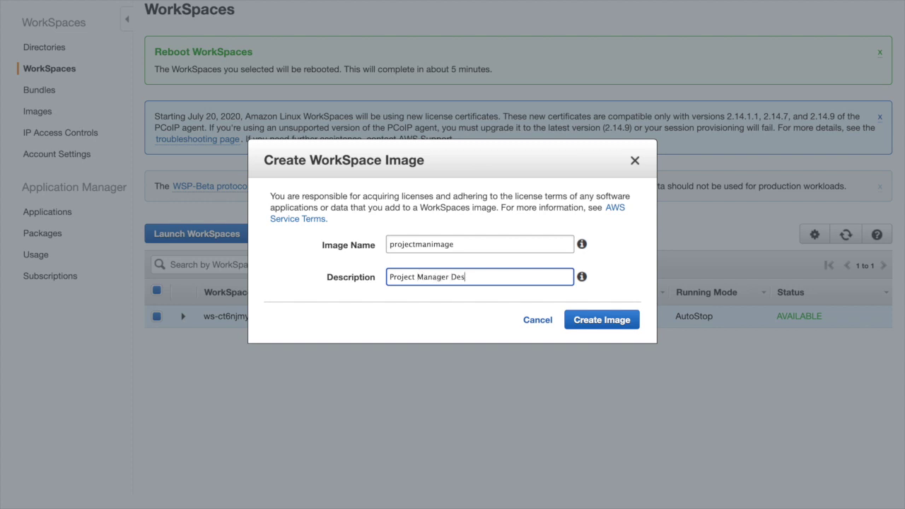
text(ktop Software)
click(593, 315)
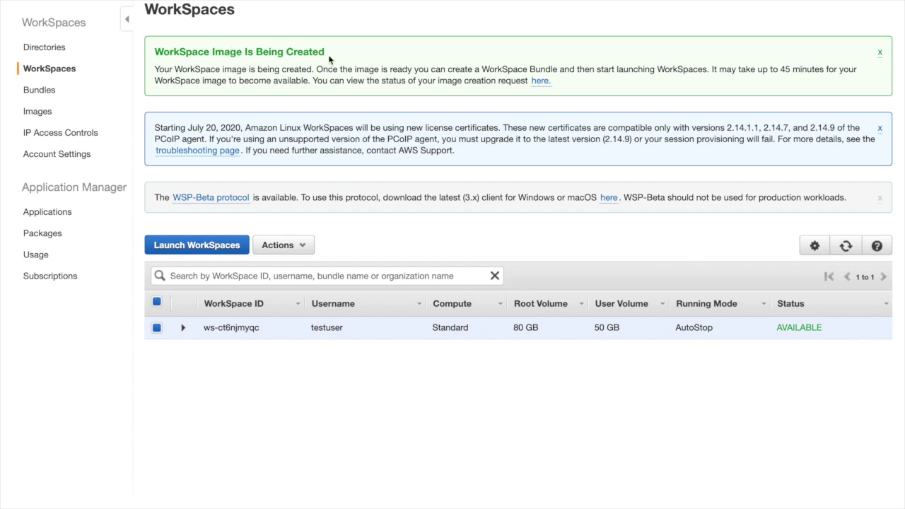
Step: Follow the banner link to the Images page to check projectmanimage's status
drag(711, 69, 310, 84)
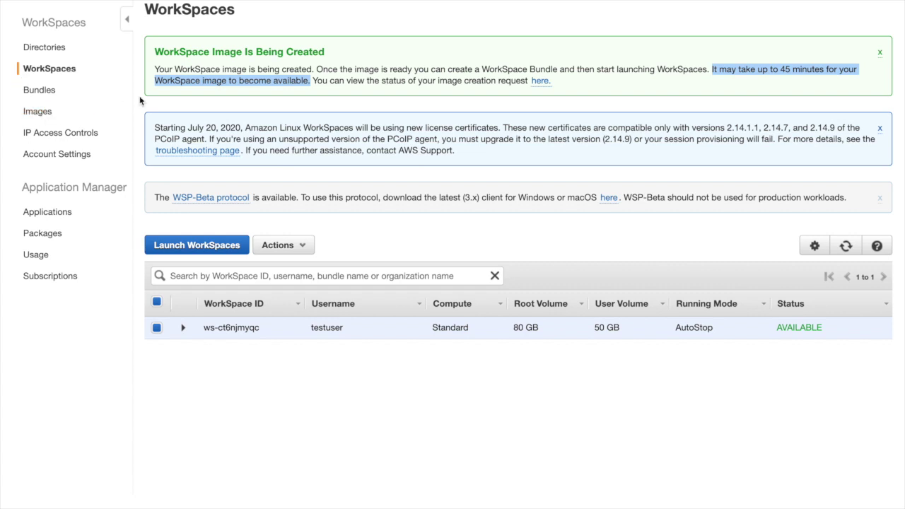
click(542, 83)
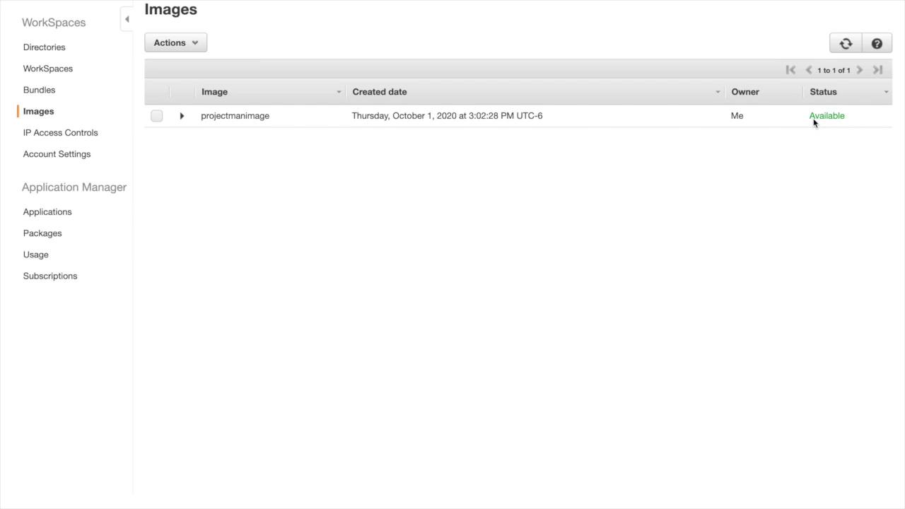
Step: Select projectmanimage in the Images list and start Create Bundle from its Actions
click(33, 96)
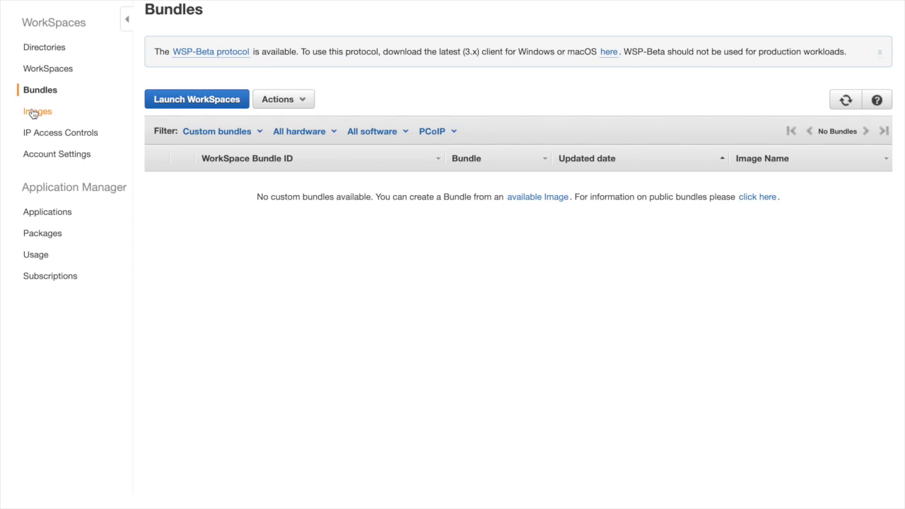
click(34, 113)
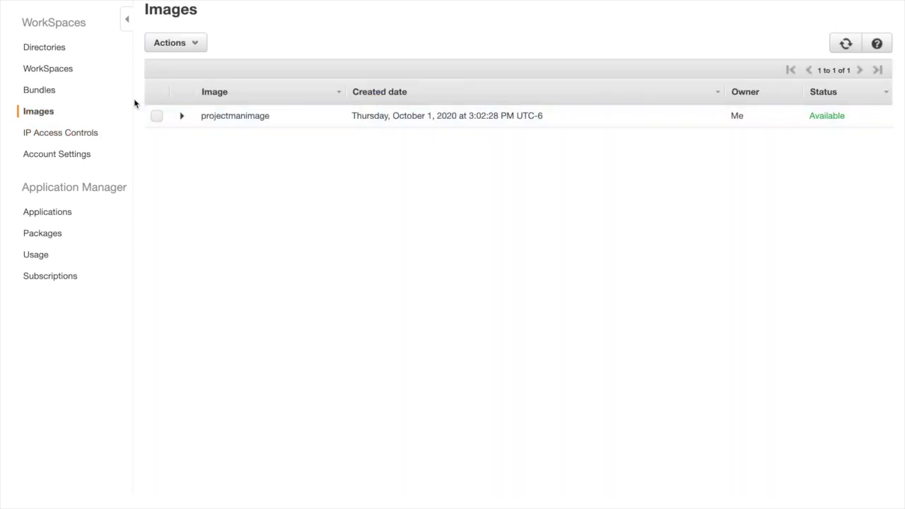
click(157, 116)
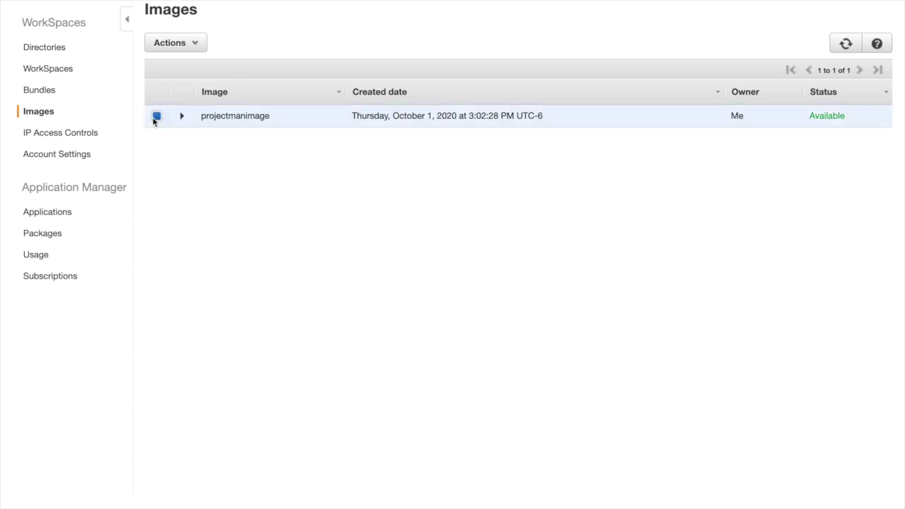
click(191, 44)
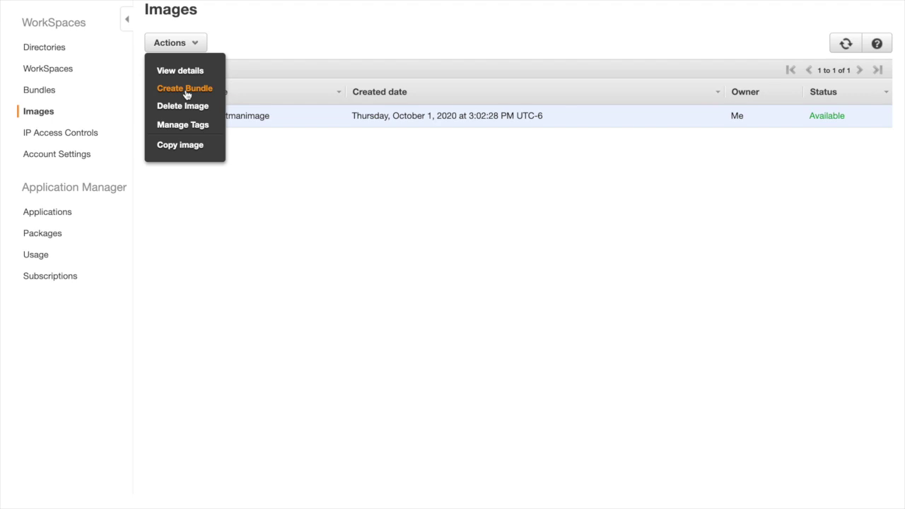
click(187, 91)
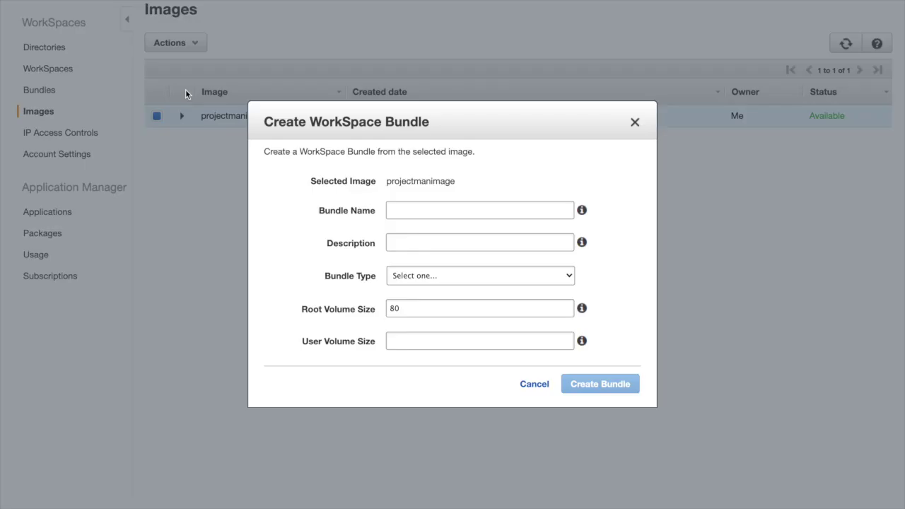
Step: Create bundle 'projectmanagerbundle' ('Project Manager Desktop'), Standard 2 vCPU type, 50 GB user volume
click(483, 212)
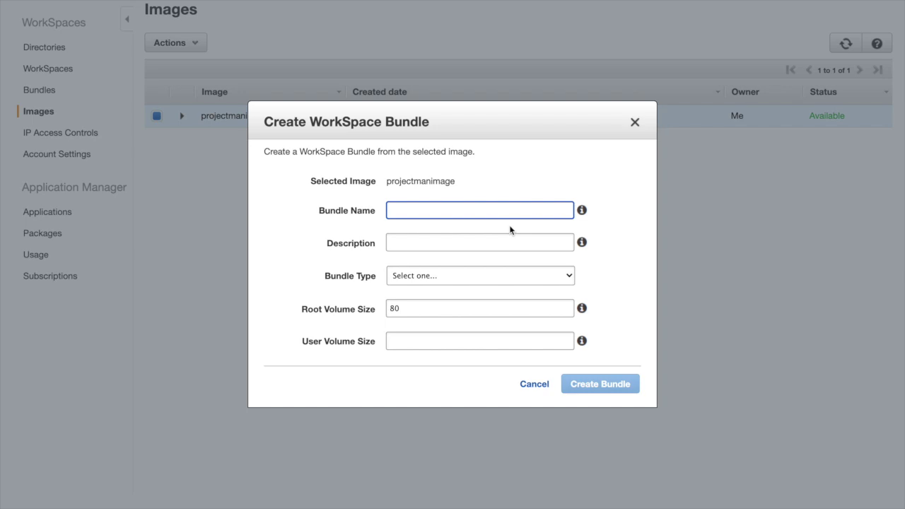
text(Project Manager)
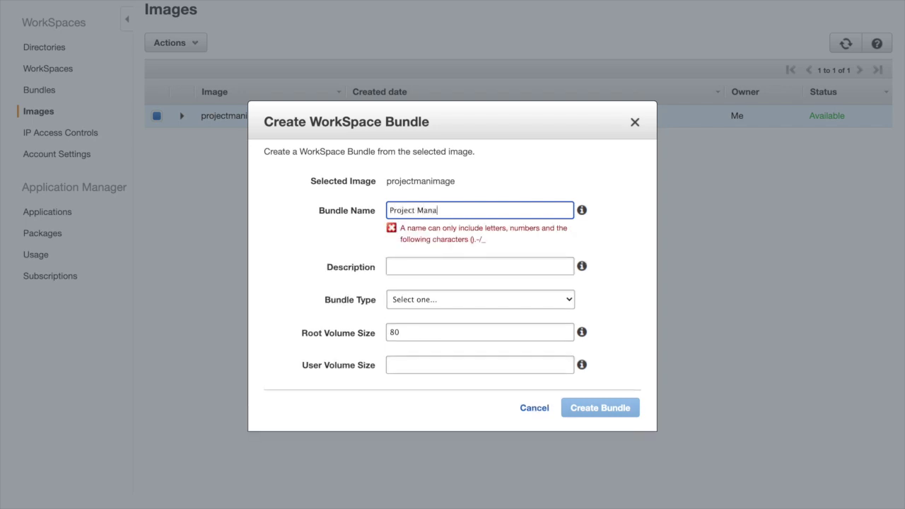
key(BackSpace)
key(BackSpace)
key(BackSpace)
key(BackSpace)
key(BackSpace)
key(BackSpace)
key(BackSpace)
key(BackSpace)
key(BackSpace)
key(BackSpace)
key(BackSpace)
key(BackSpace)
key(BackSpace)
key(BackSpace)
key(BackSpace)
text(project)
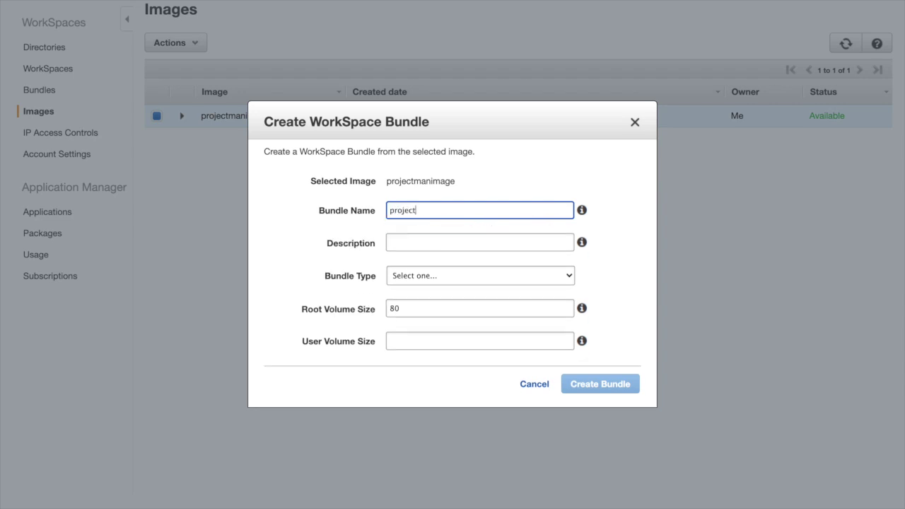
text(managerbundle)
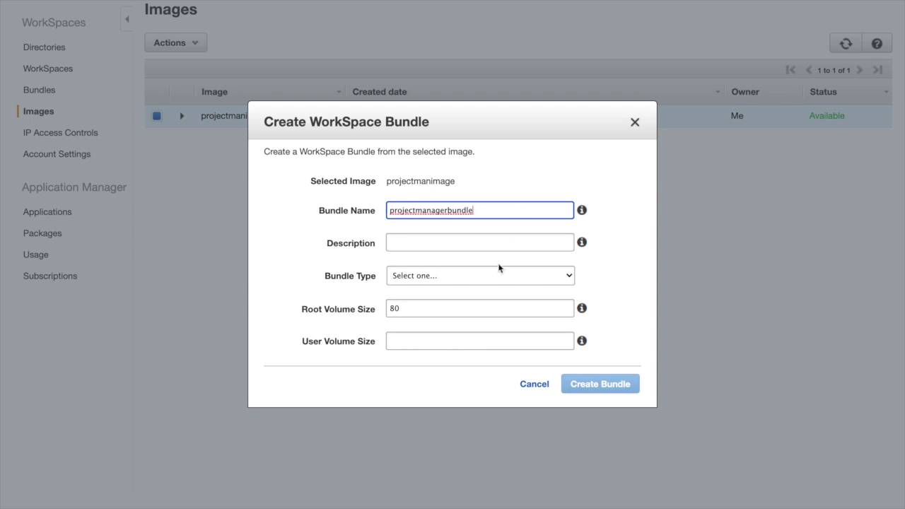
click(465, 237)
text(Pro)
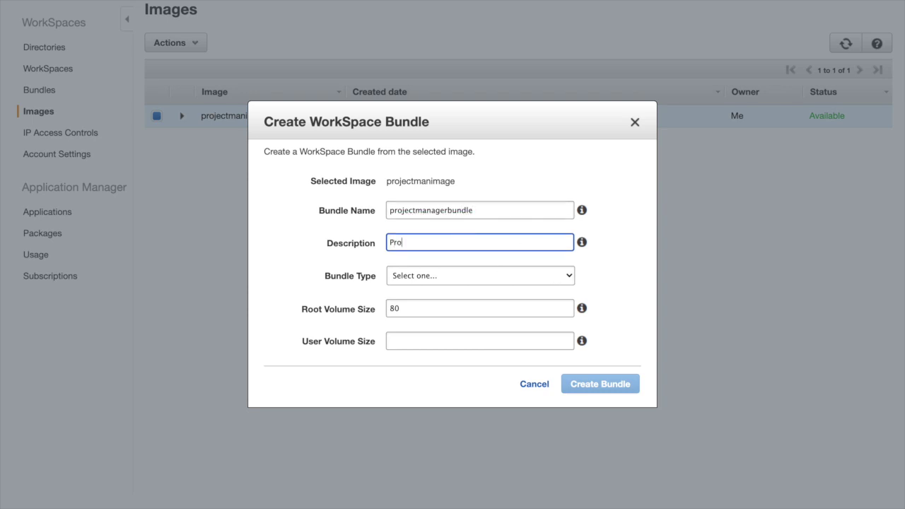
text(ject Manager Desktop)
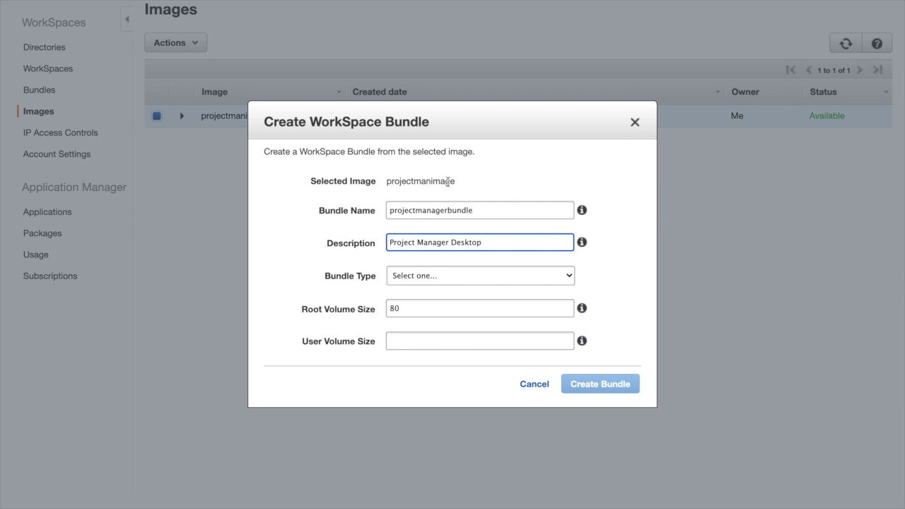
click(421, 278)
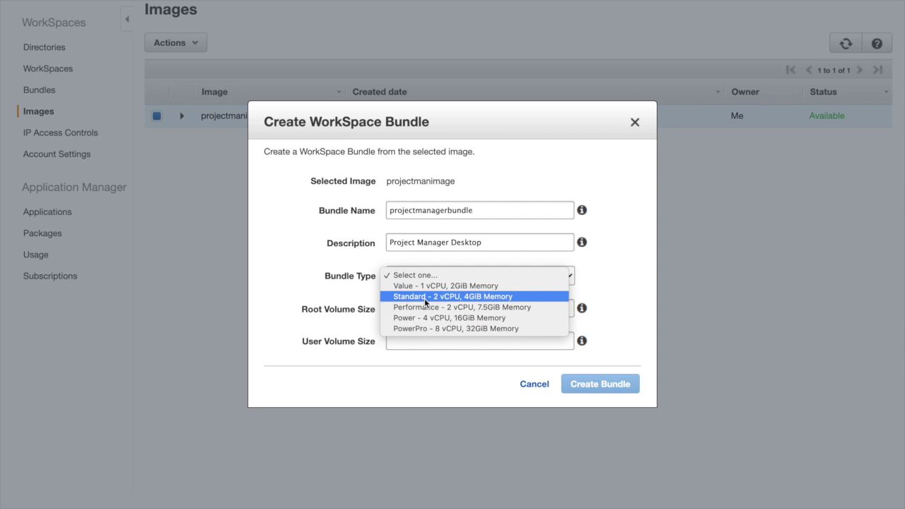
click(425, 296)
click(415, 340)
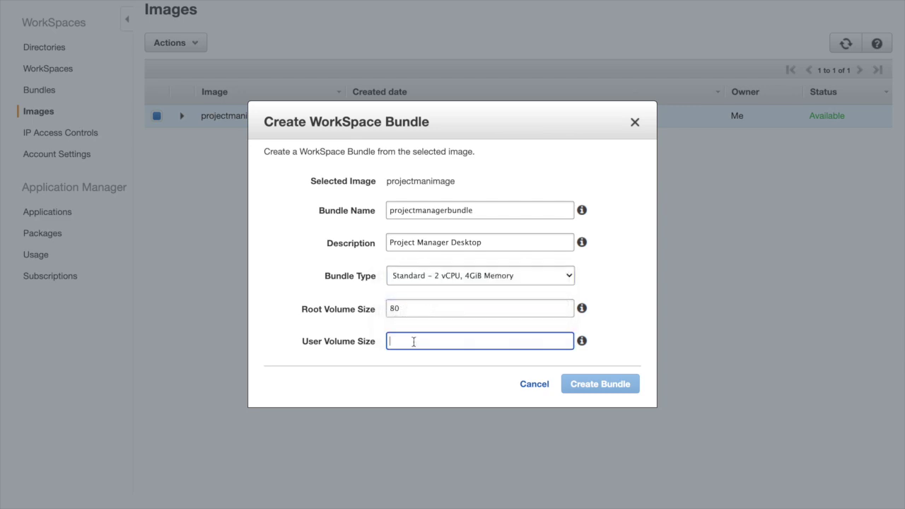
text(50)
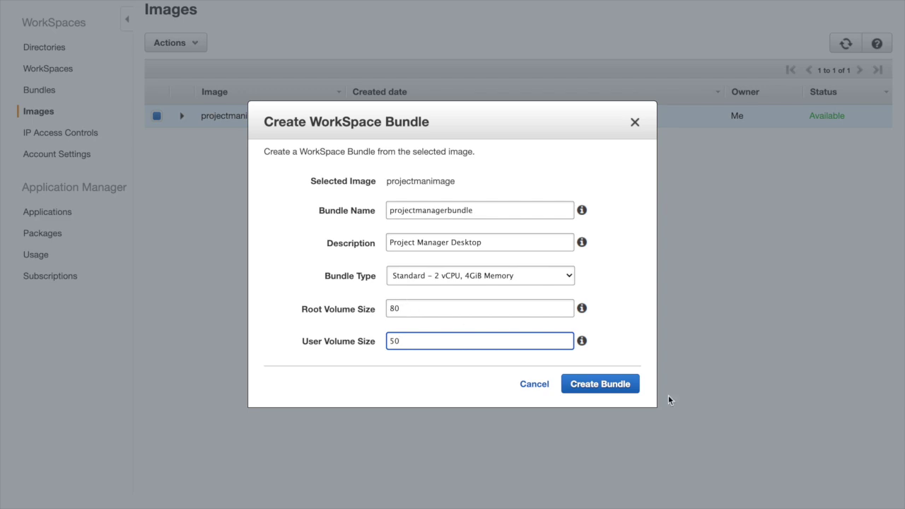
click(599, 385)
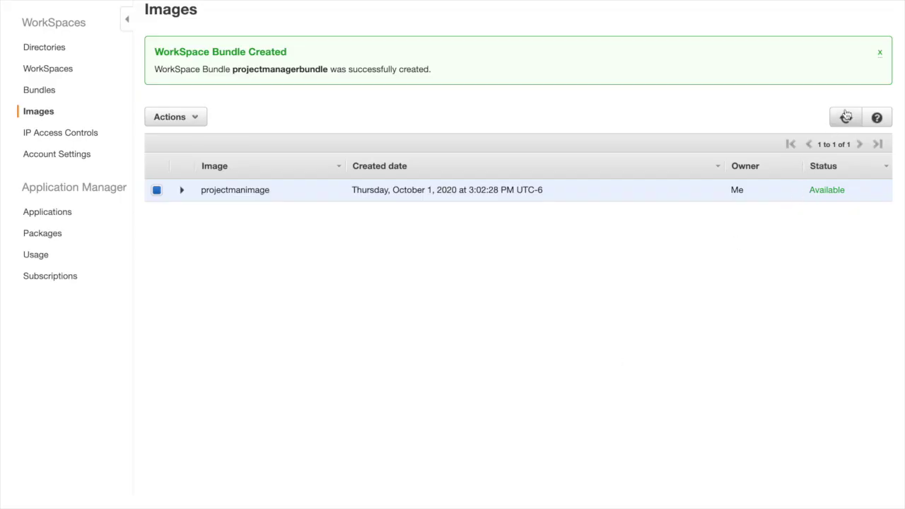
Step: Select projectmanagerbundle in the Bundles list and start Launch WorkSpaces from Actions
click(41, 92)
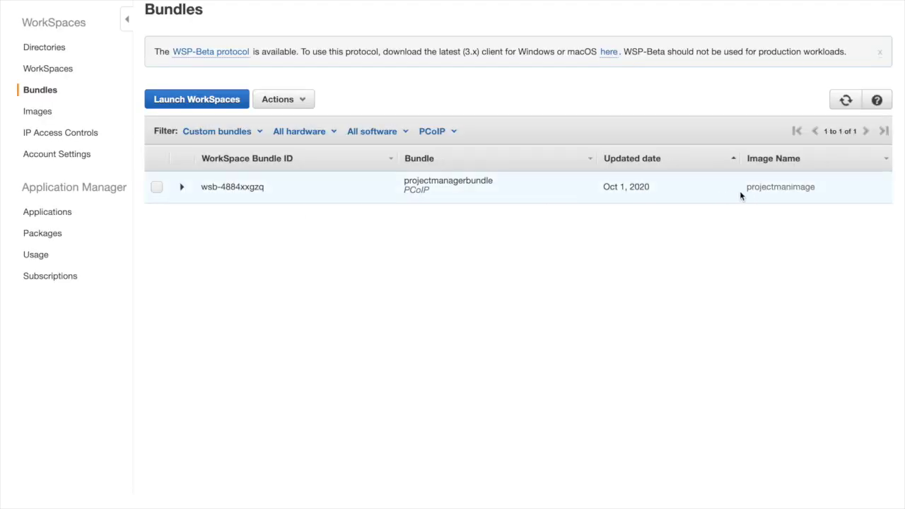
click(157, 188)
click(289, 103)
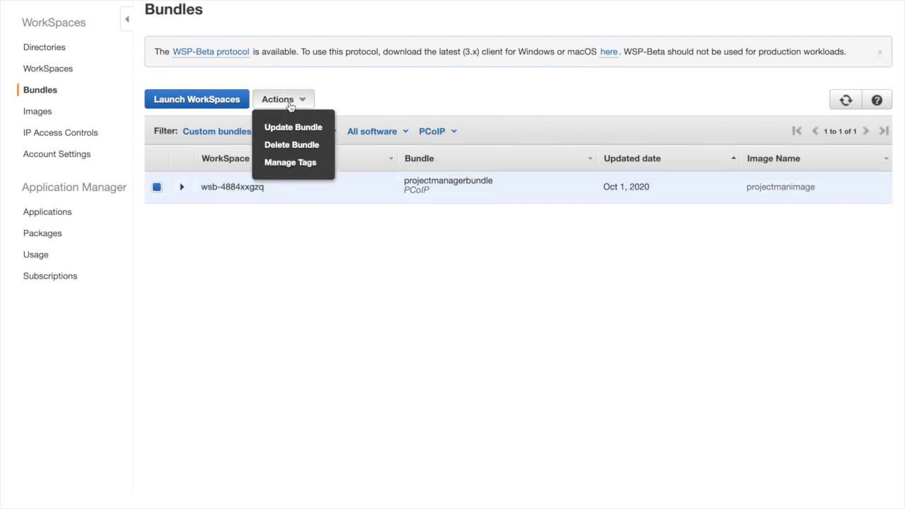
click(183, 102)
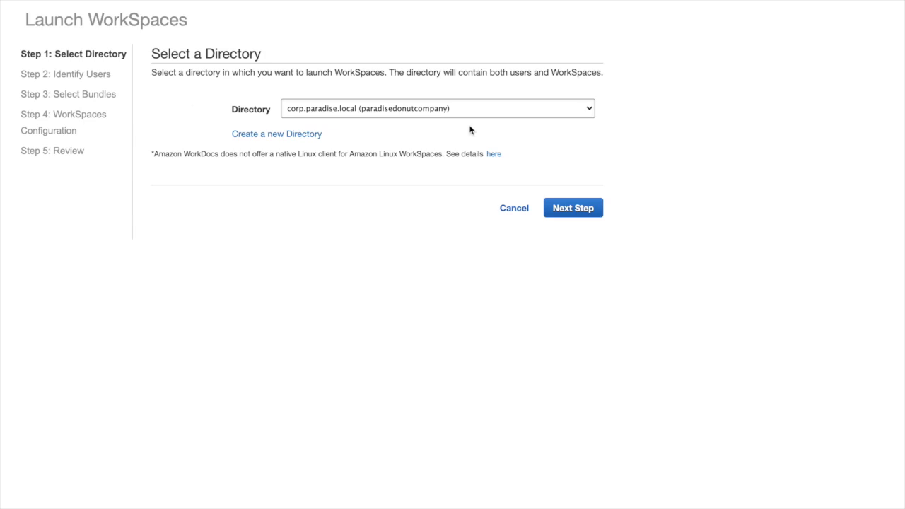
Step: Keep corp.paradise.local as the directory and advance to user identification
click(567, 215)
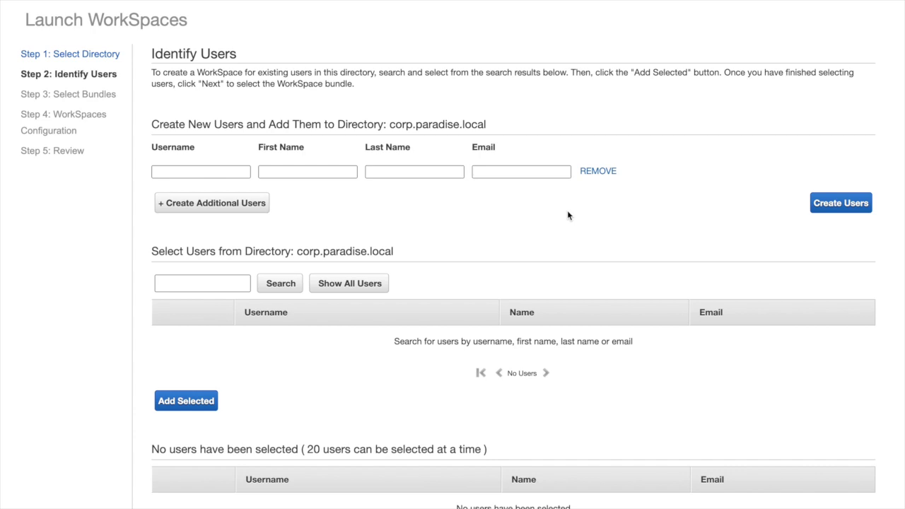
scroll(556, 259, down, 3)
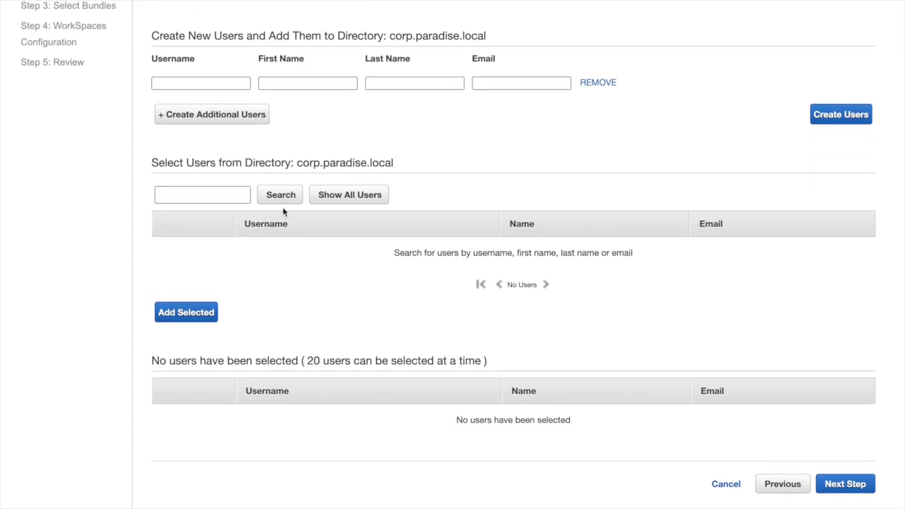
scroll(284, 211, up, 2)
Step: Create user projman1 with the user's first name, last name and e-mail, then proceed
click(189, 142)
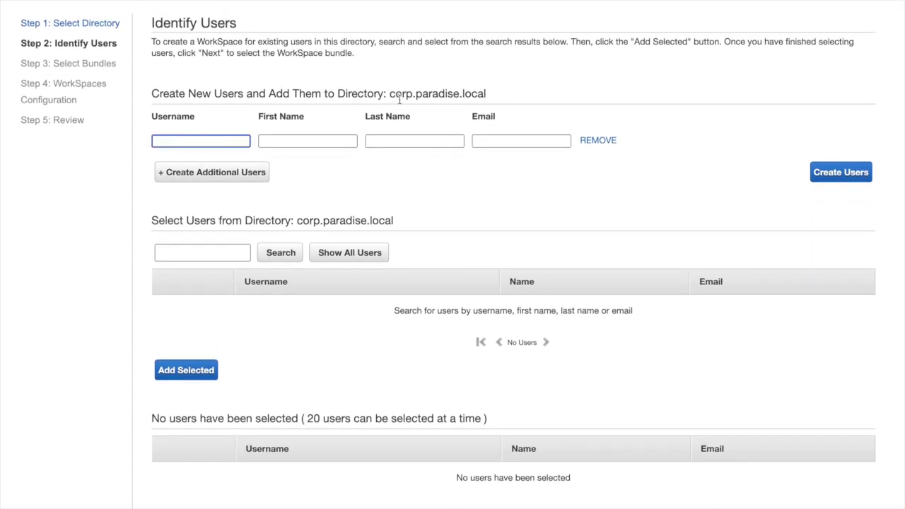
text(projman1)
key(Tab)
key(Tab)
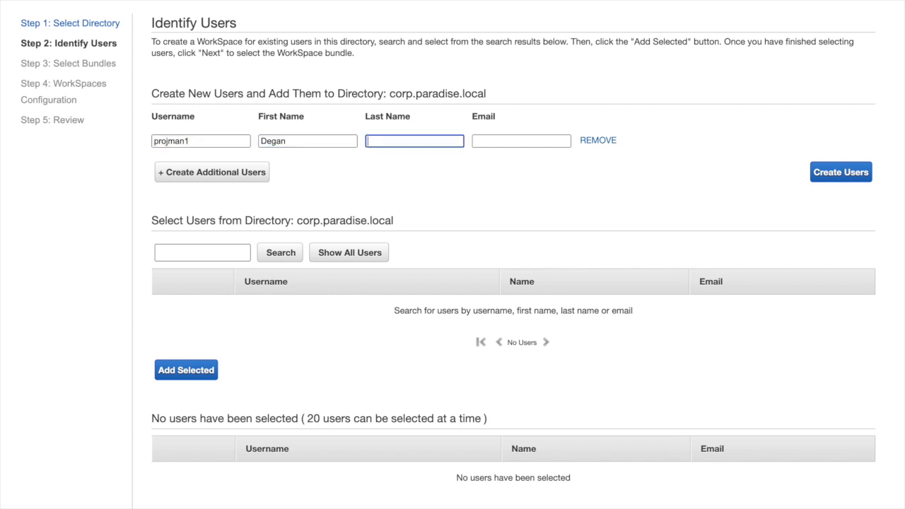
key(Tab)
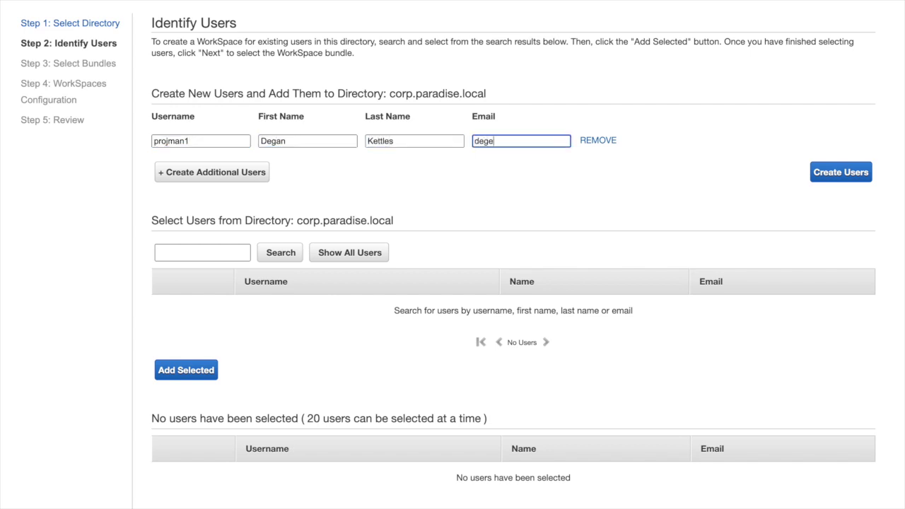
click(842, 173)
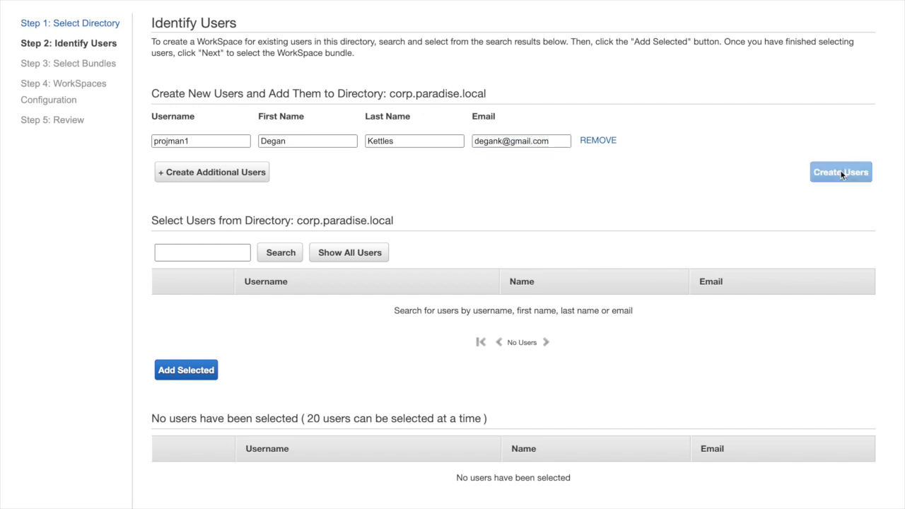
scroll(633, 278, down, 2)
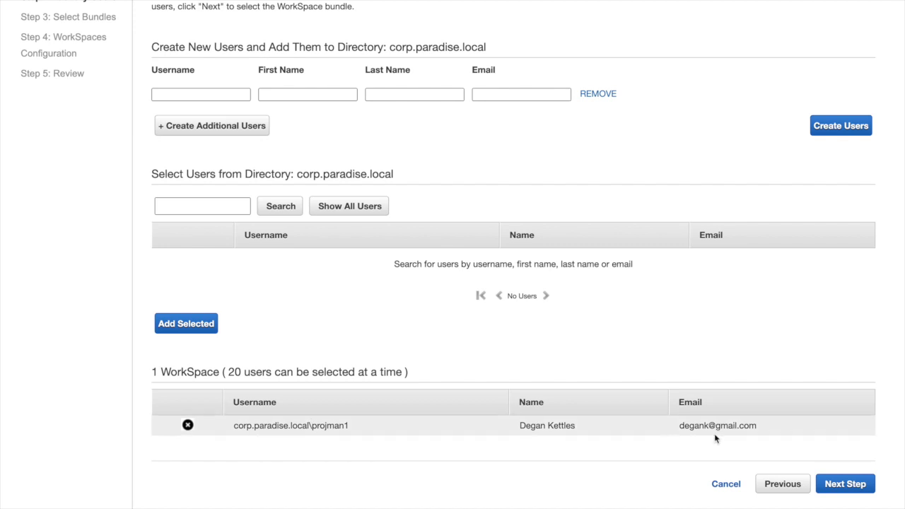
click(844, 485)
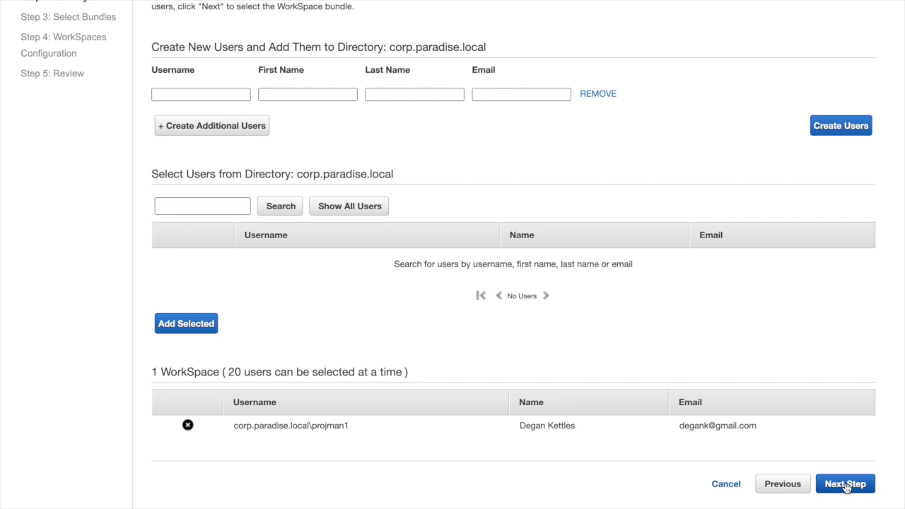
Step: Launch projman1's WorkSpace with projectmanagerbundle and default AutoStop configuration
scroll(592, 379, up, 5)
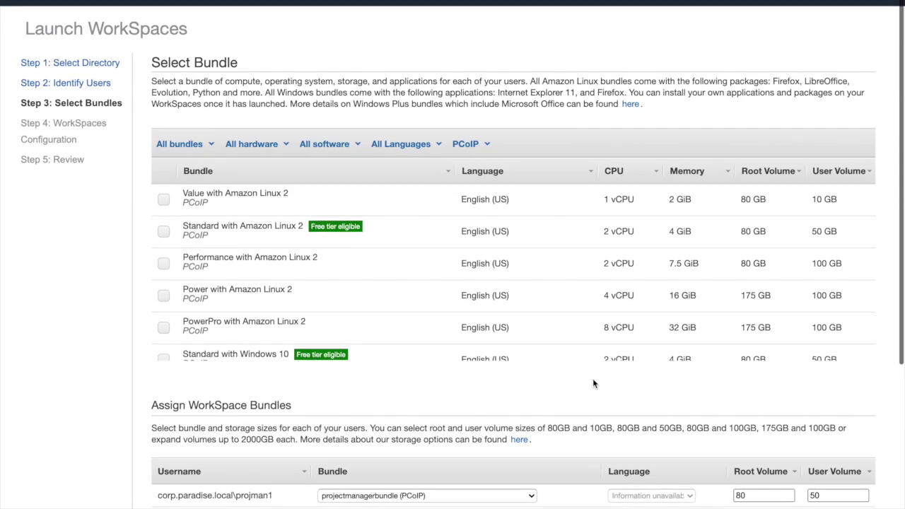
scroll(434, 337, down, 10)
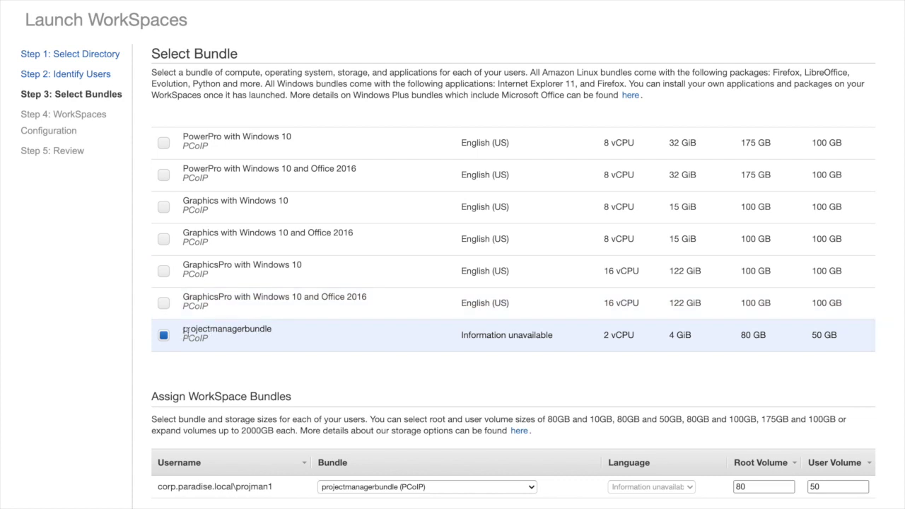
scroll(219, 228, up, 6)
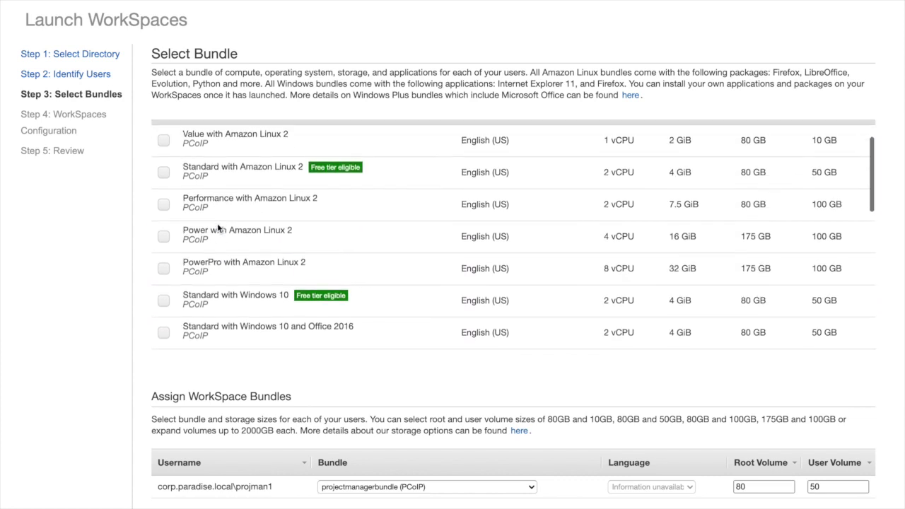
scroll(219, 228, down, 6)
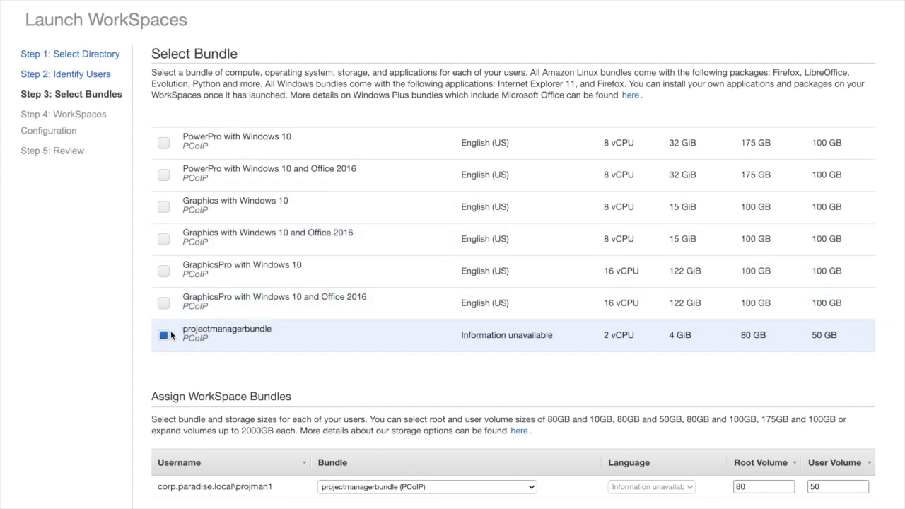
scroll(366, 394, down, 5)
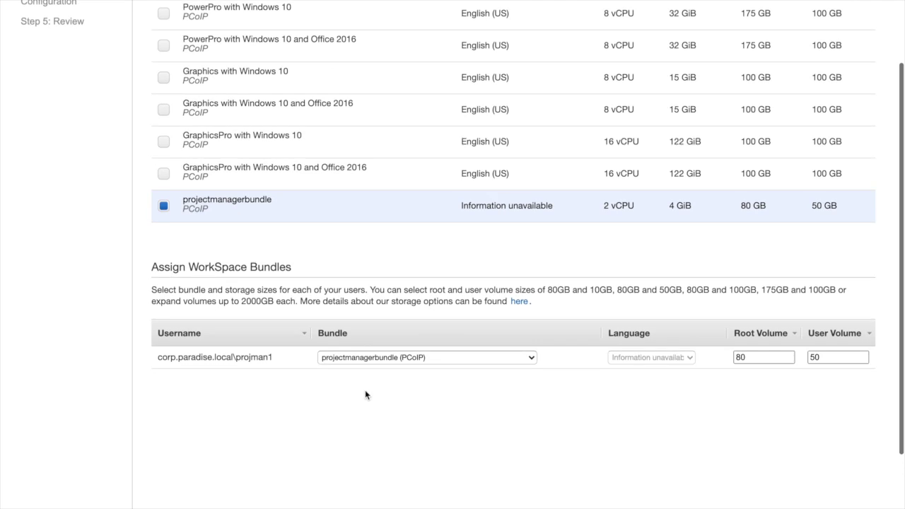
scroll(365, 395, down, 1)
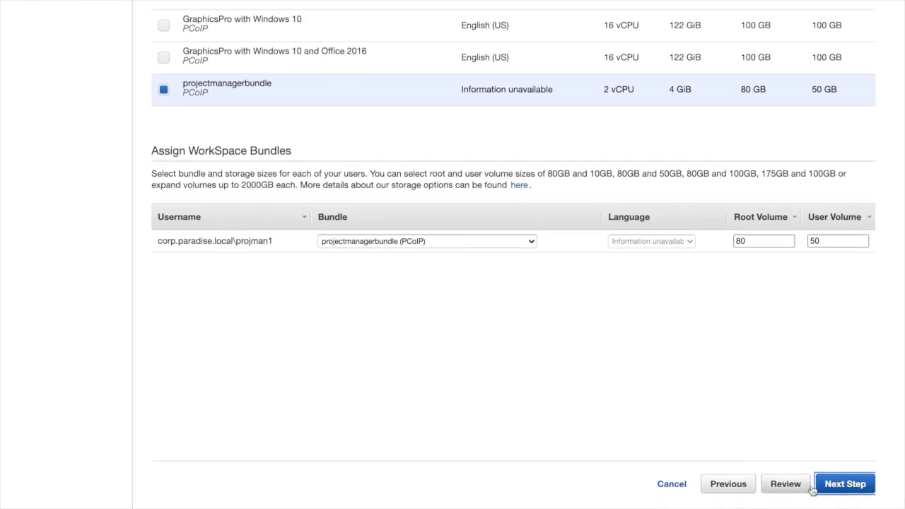
click(845, 483)
scroll(603, 252, up, 5)
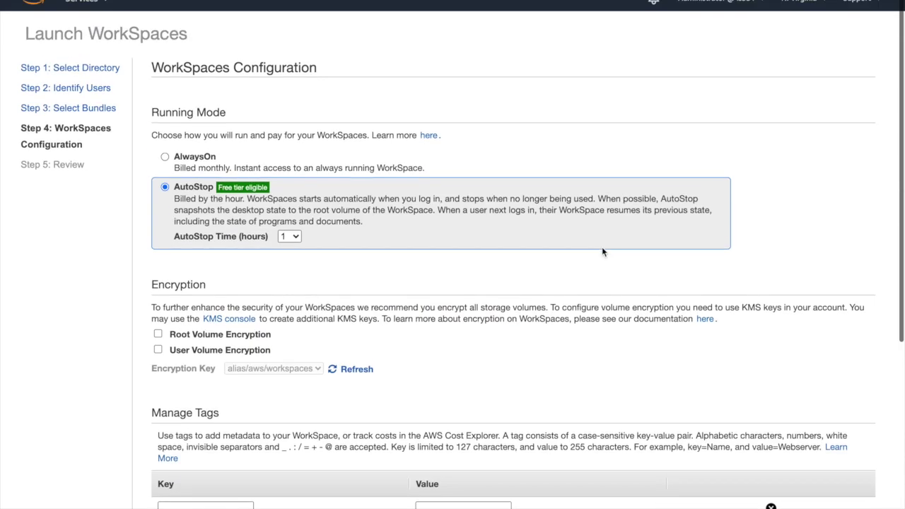
scroll(603, 252, down, 7)
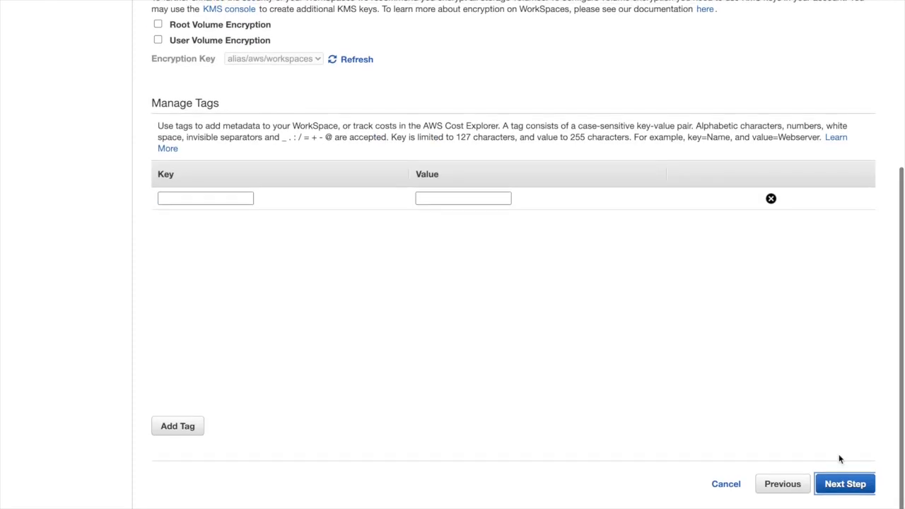
click(842, 486)
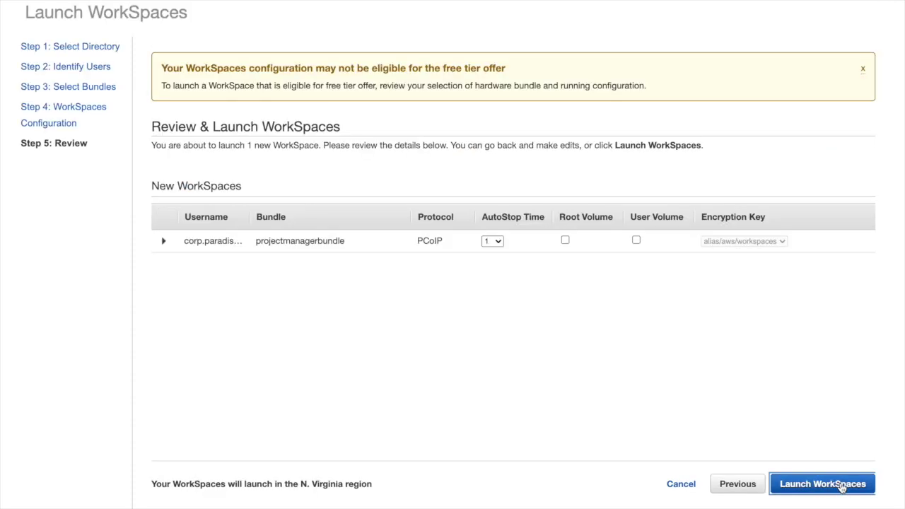
click(834, 485)
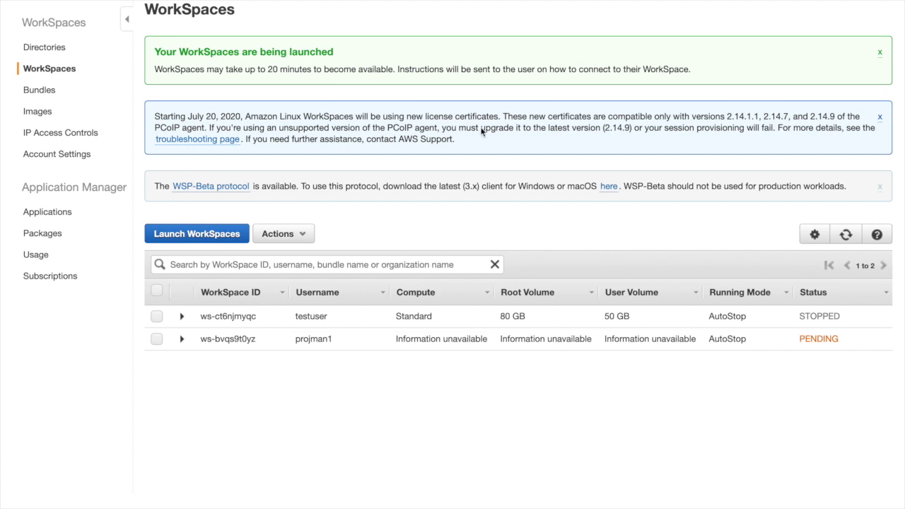
Step: Refresh the list until WorkSpace ws-bvqs9t0yz shows AVAILABLE
click(848, 235)
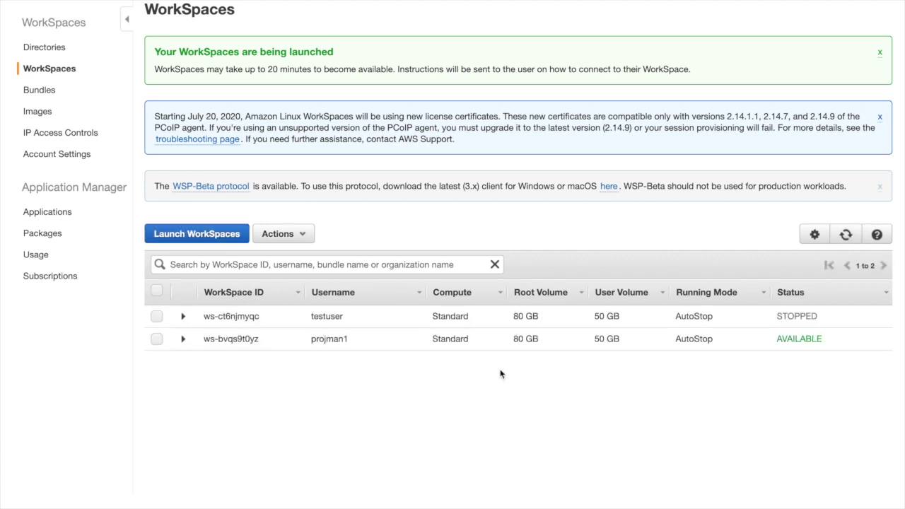
click(309, 0)
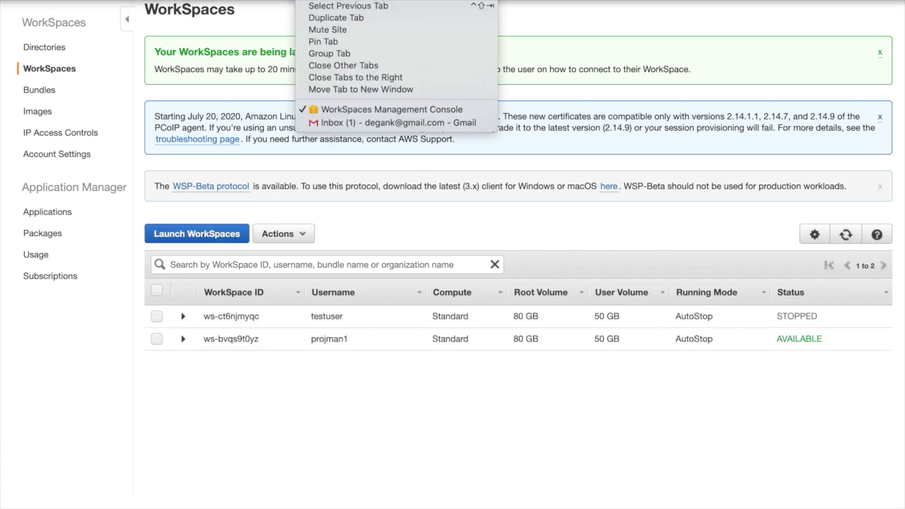
Step: Switch to Gmail and open the 'Your Amazon WorkSpace' invitation email
click(325, 124)
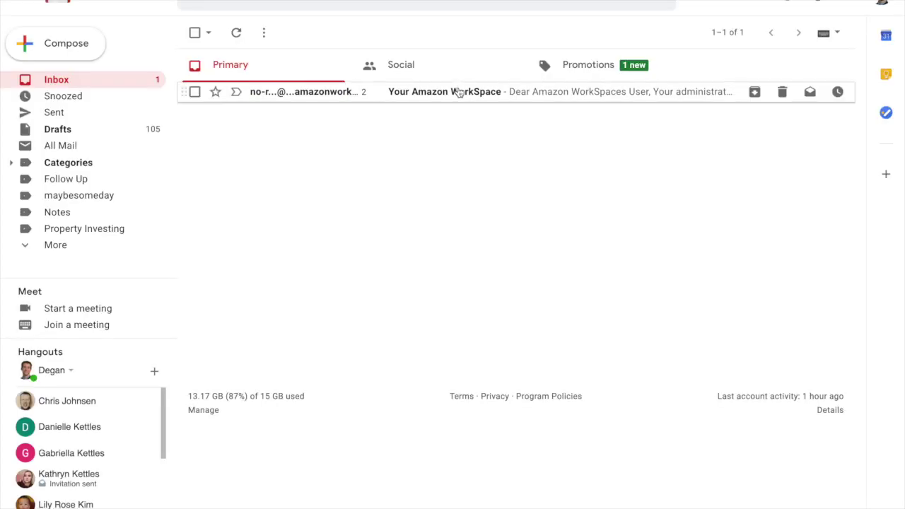
click(462, 91)
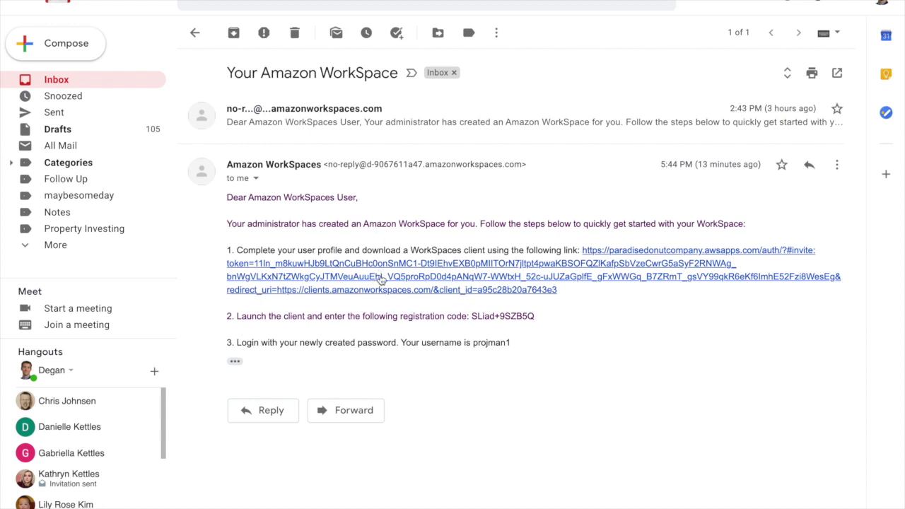
Step: Open the registration link, enter and confirm a new password, and submit the profile
click(360, 294)
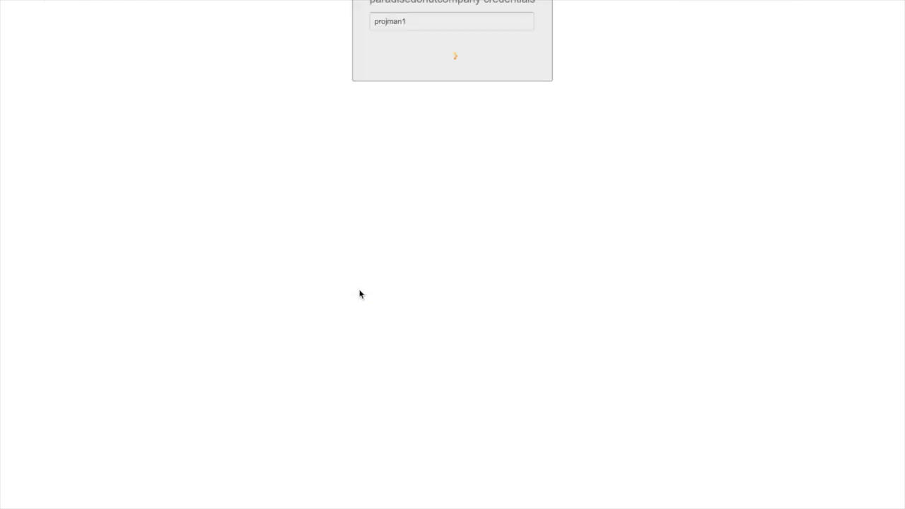
click(388, 122)
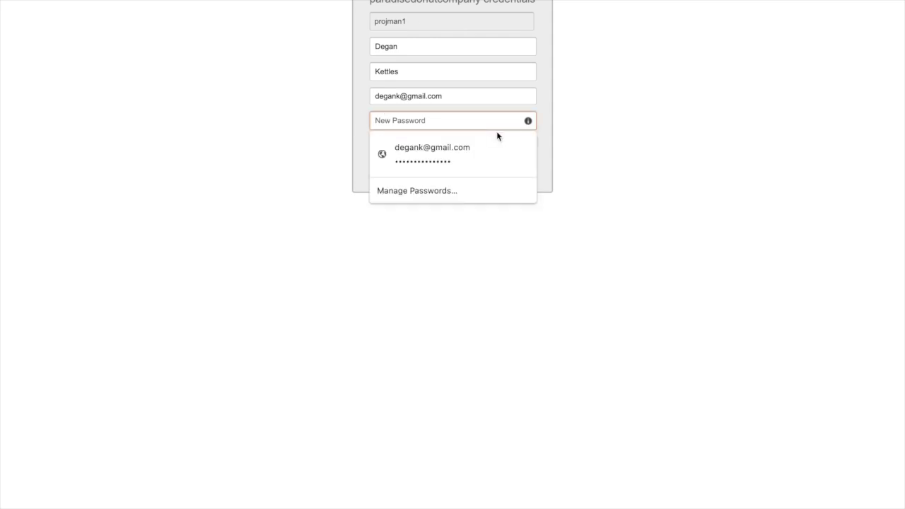
text(********)
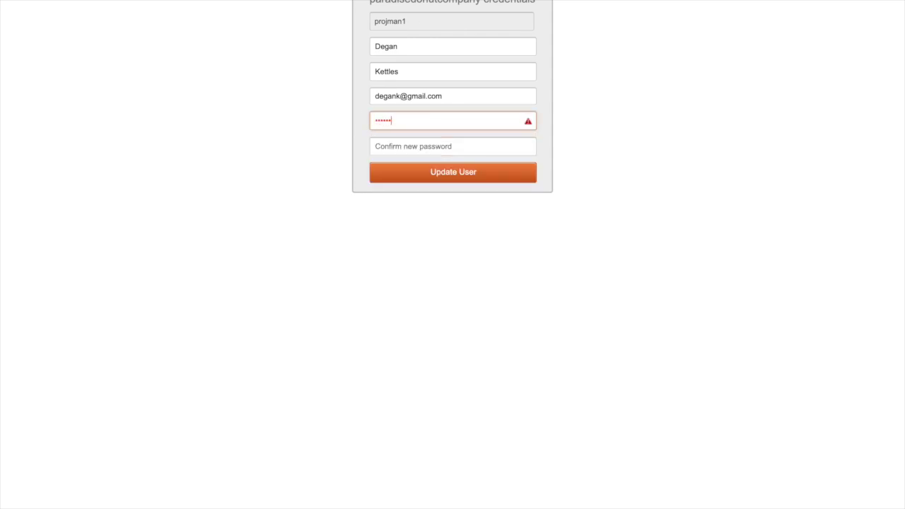
text(******)
key(Tab)
text(********)
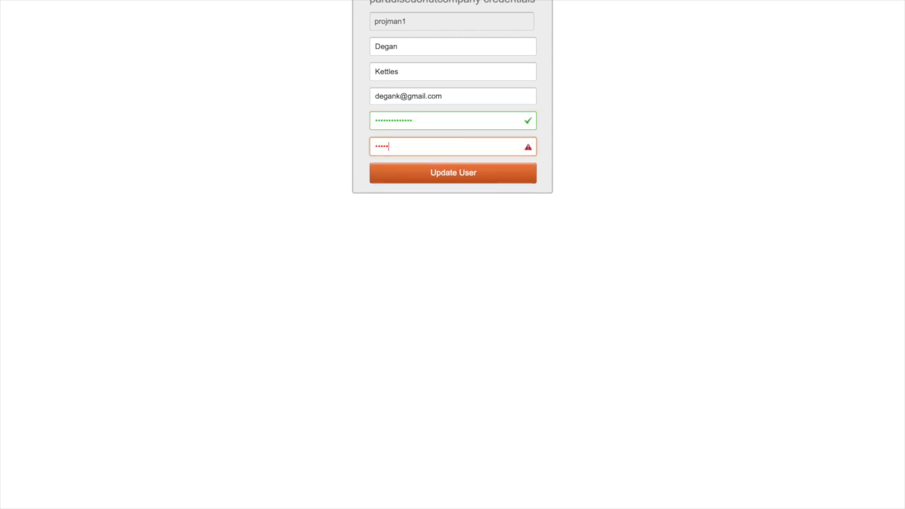
text(*****)
key(Return)
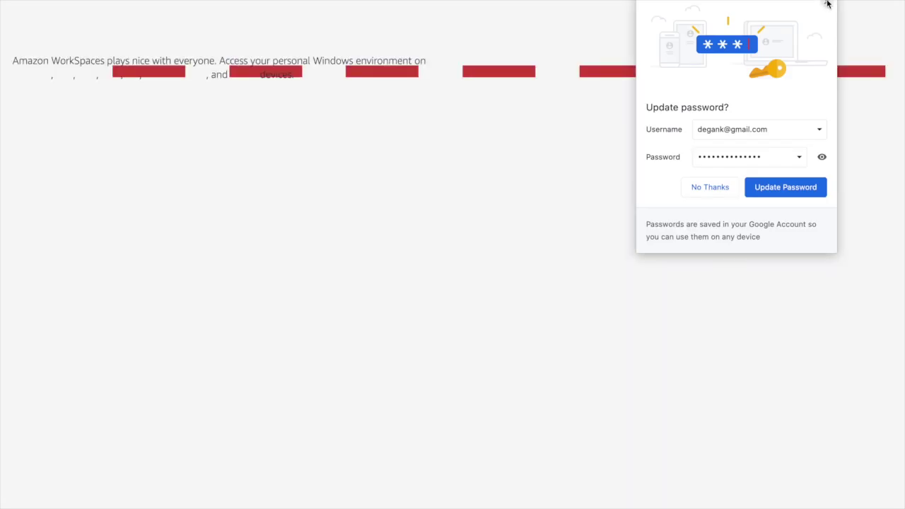
Step: Dismiss the password prompt, launch the WorkSpaces client via Spotlight, then return to the WorkSpace email
click(826, 3)
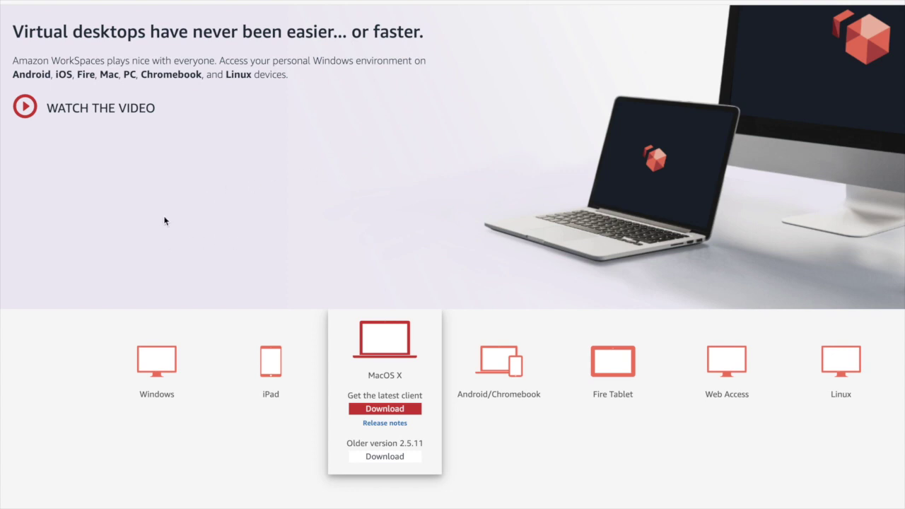
key(super+space)
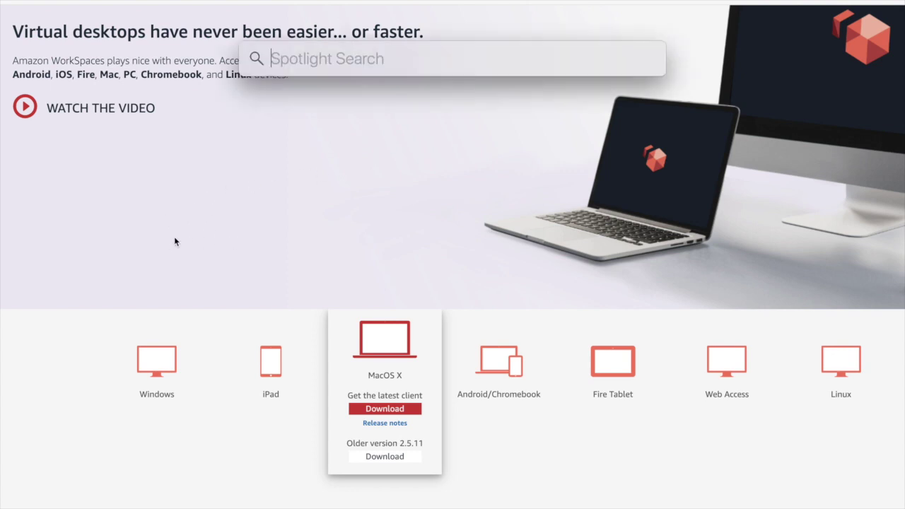
text(wor)
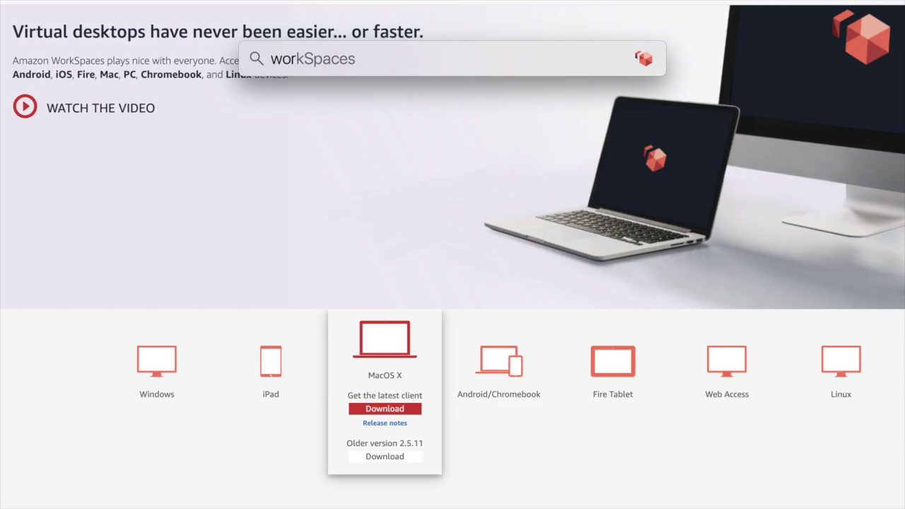
key(Return)
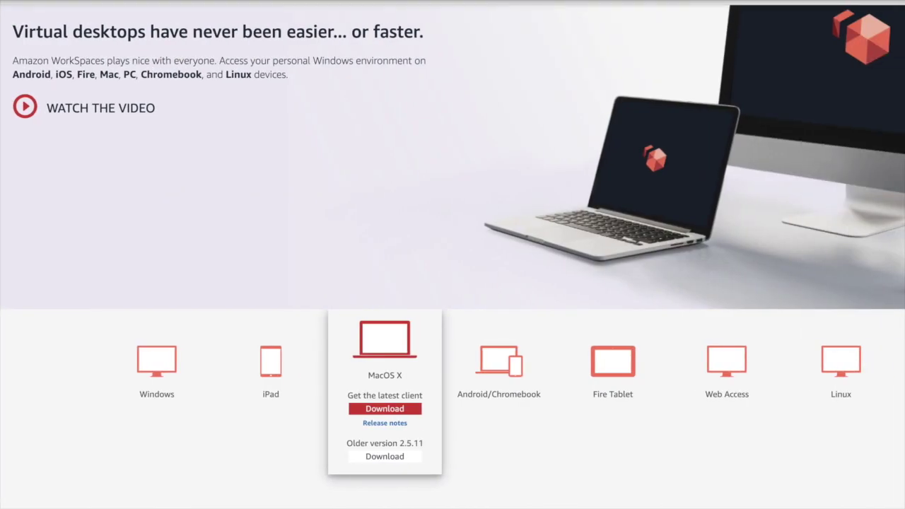
click(312, 124)
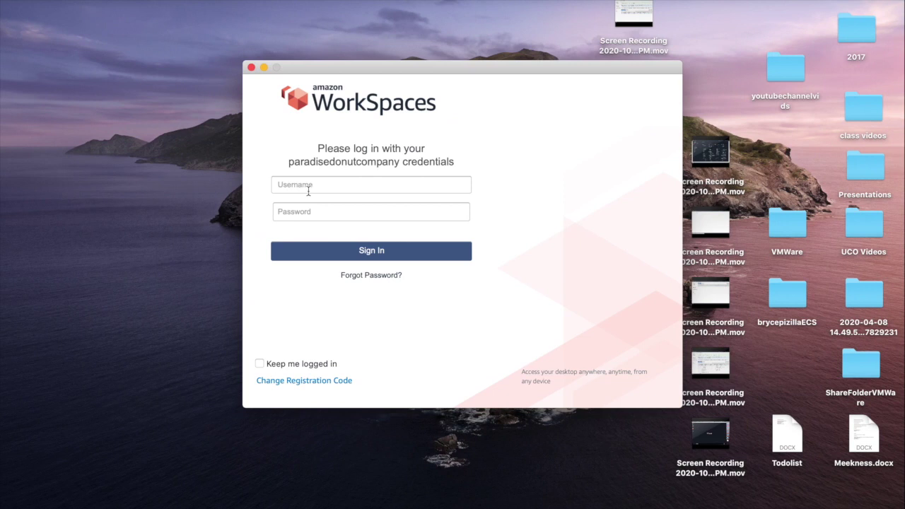
Step: Sign in to the WorkSpaces client with the lowercase project manager username and its password
click(302, 185)
text(p)
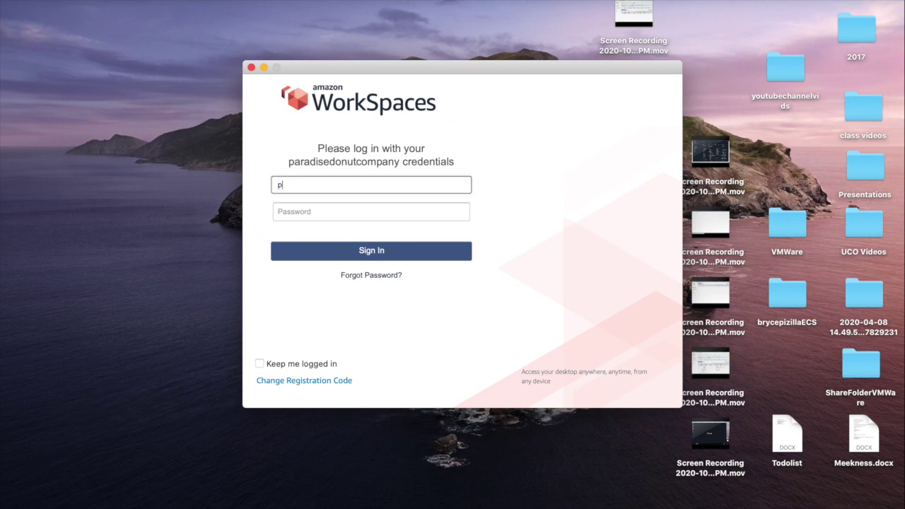
text(rojman1)
key(Return)
click(281, 184)
key(Delete)
text(p)
click(371, 213)
text(••••••••••••••)
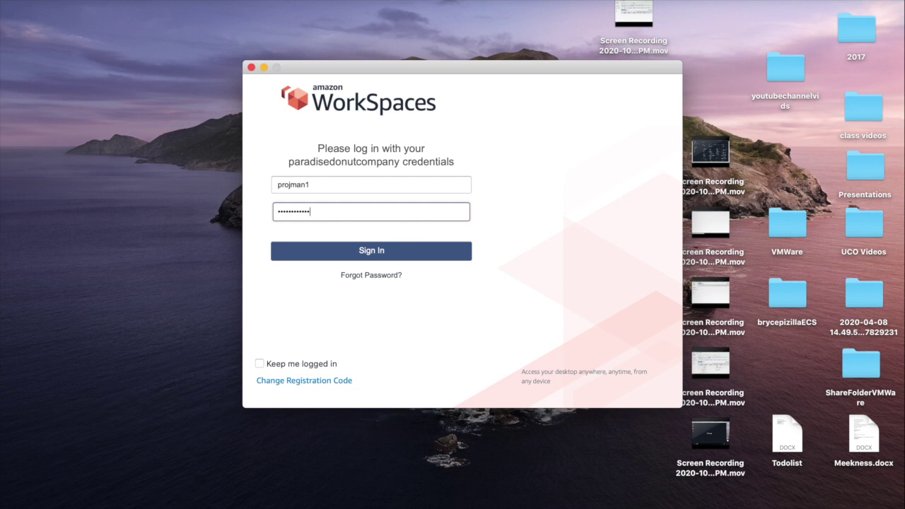
key(Return)
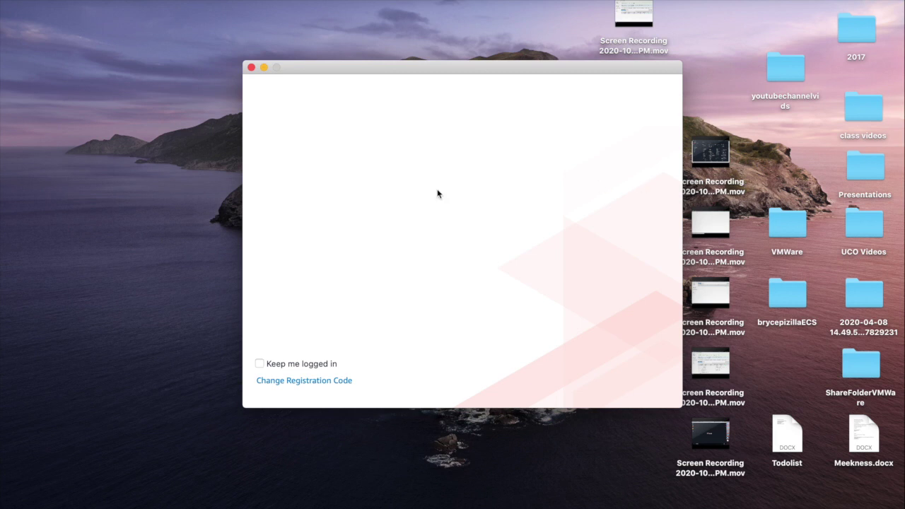
Step: Close the blank WorkSpaces client window and relaunch the client from Spotlight
click(252, 68)
key(super+space)
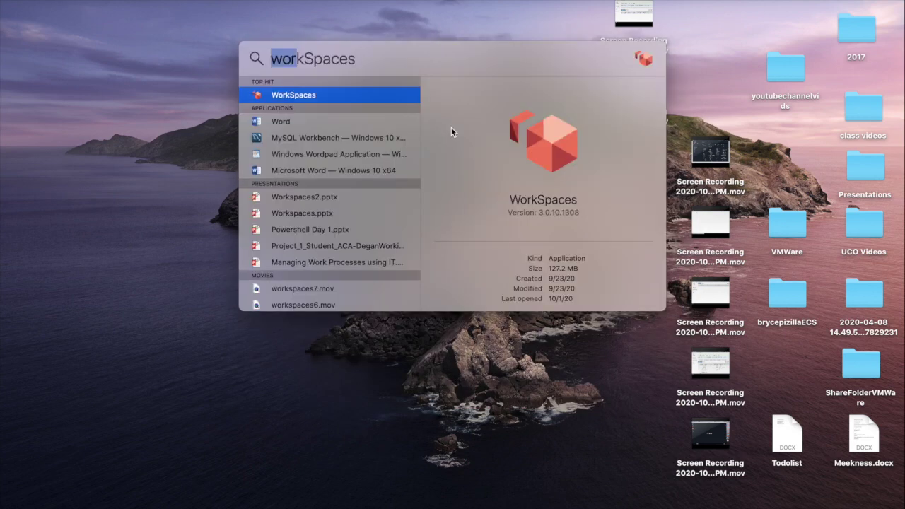
key(Return)
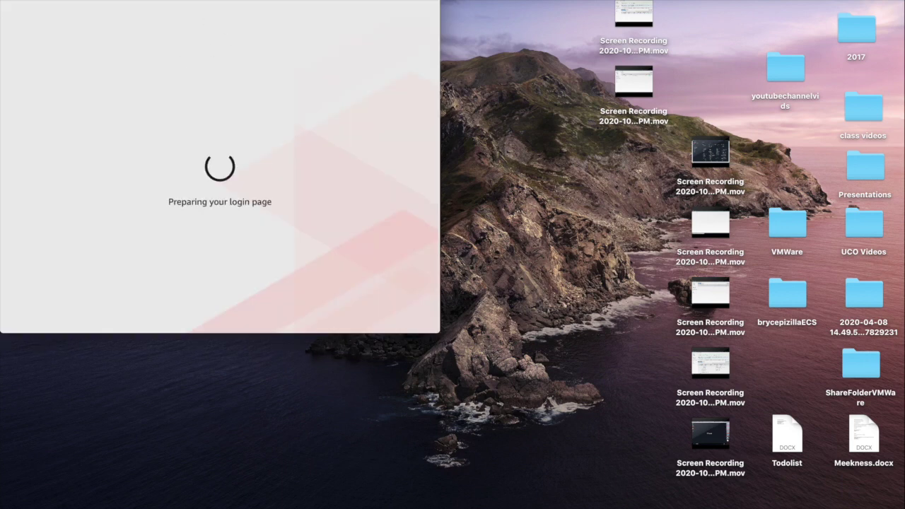
Step: Sign in as the project manager and accept the Windows network discovery prompt
drag(186, 1, 398, 107)
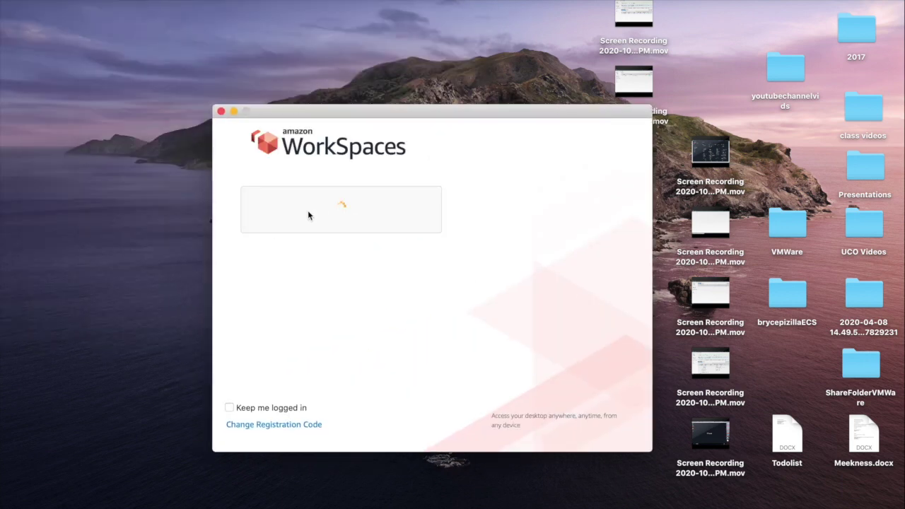
click(292, 229)
text(projema)
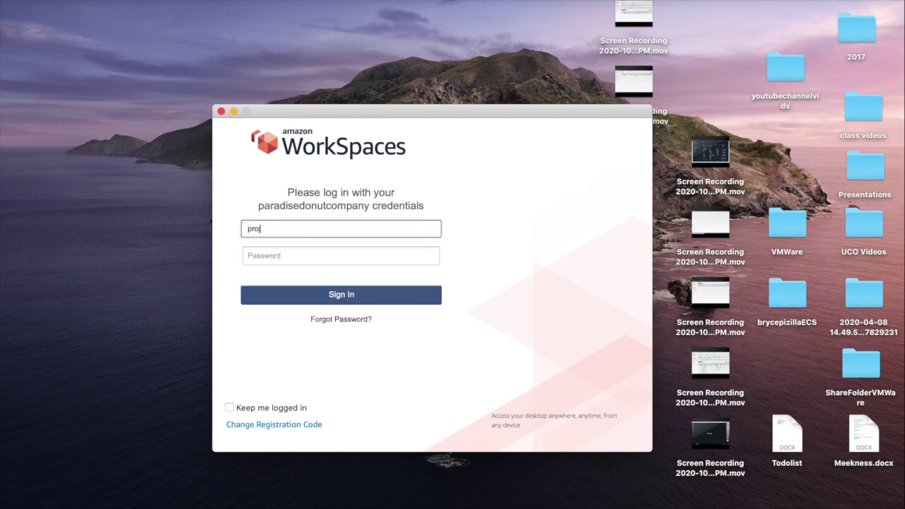
key(BackSpace)
key(BackSpace)
key(BackSpace)
text(man1)
key(Tab)
text(••••)
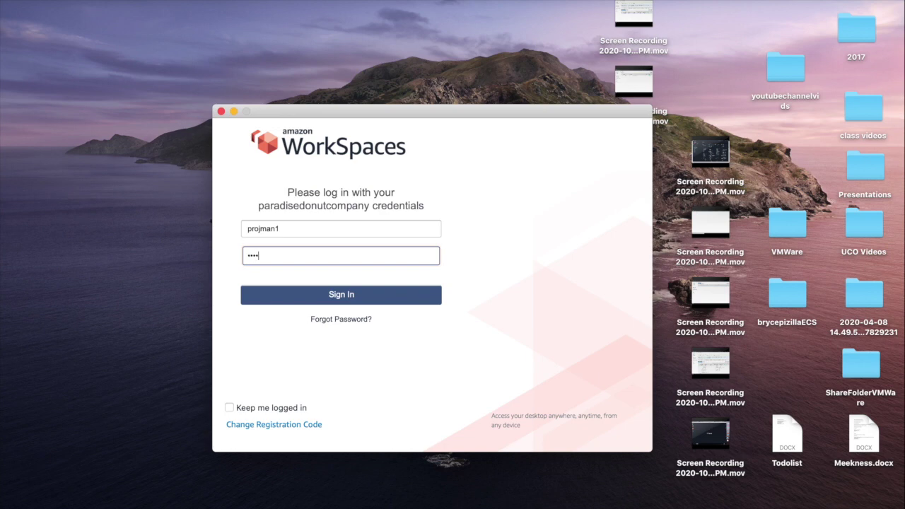
text(••••••••)
key(Return)
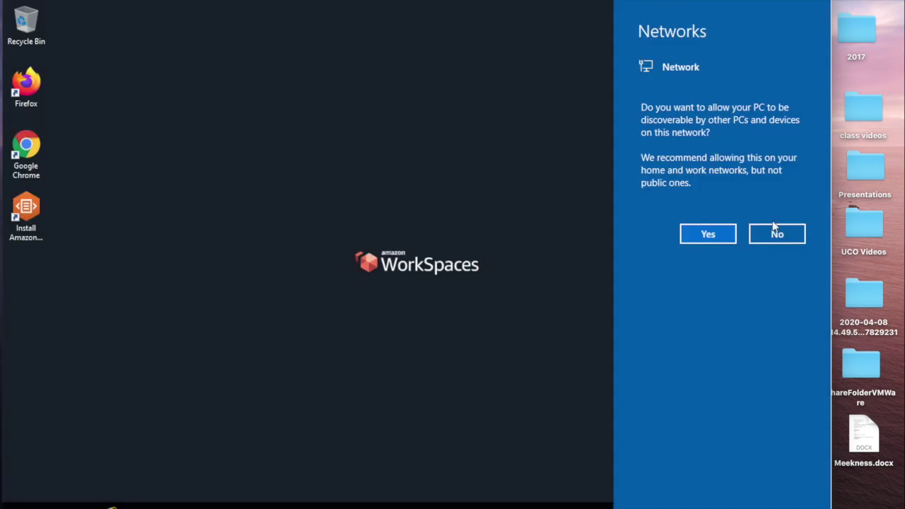
click(709, 234)
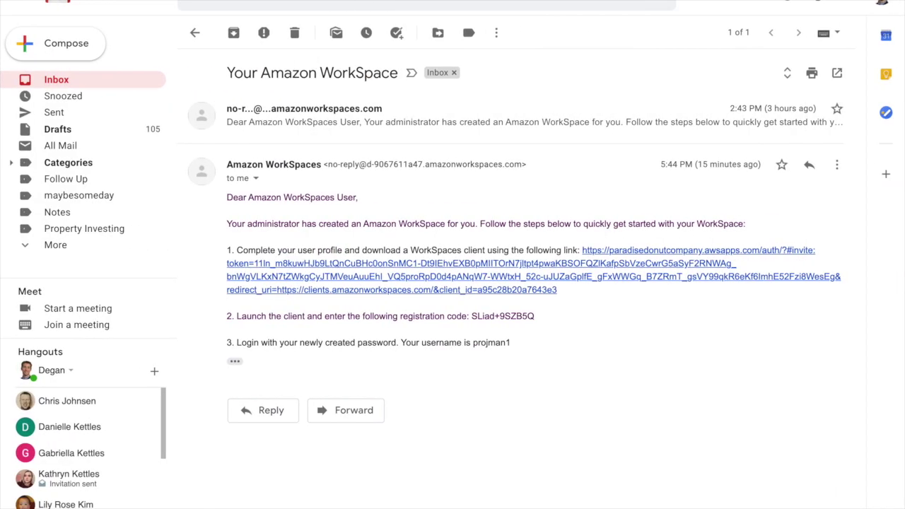
Step: Return to the WorkSpaces console, check Bundles, then select ws-bvqs9t0yz and open its Actions
click(310, 1)
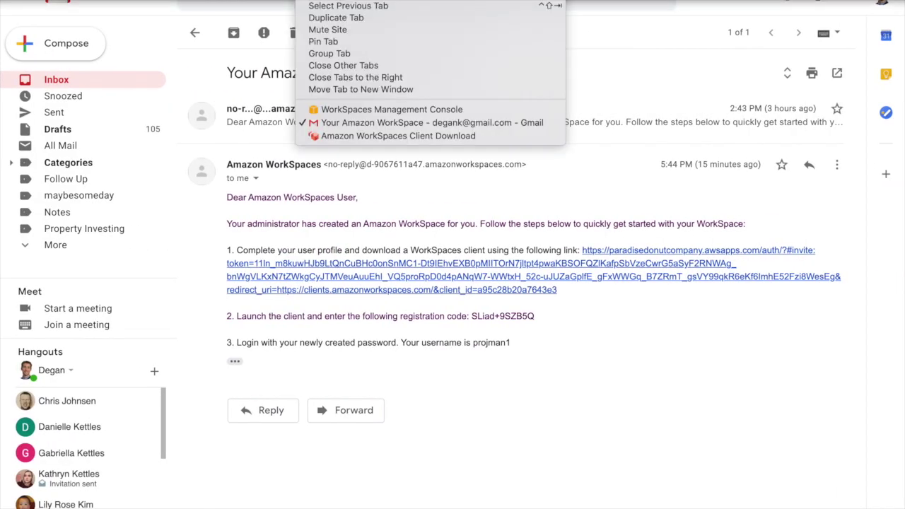
click(321, 109)
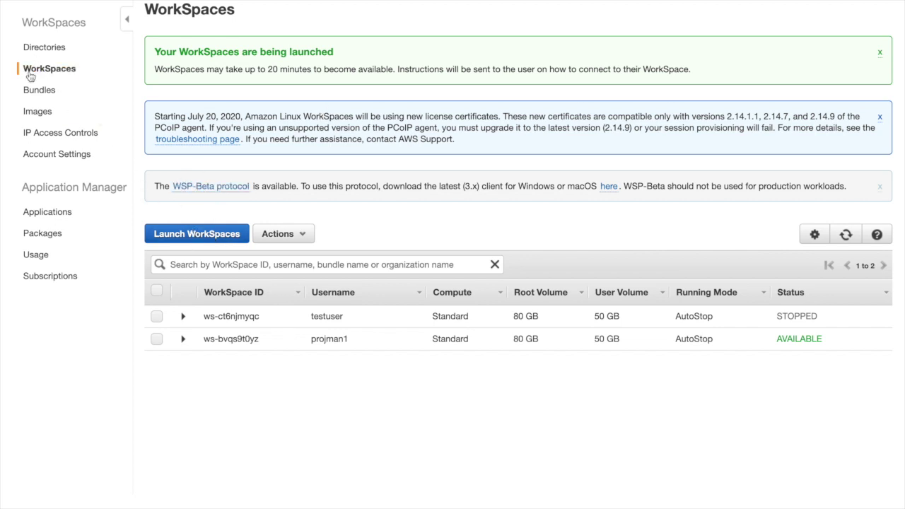
click(33, 99)
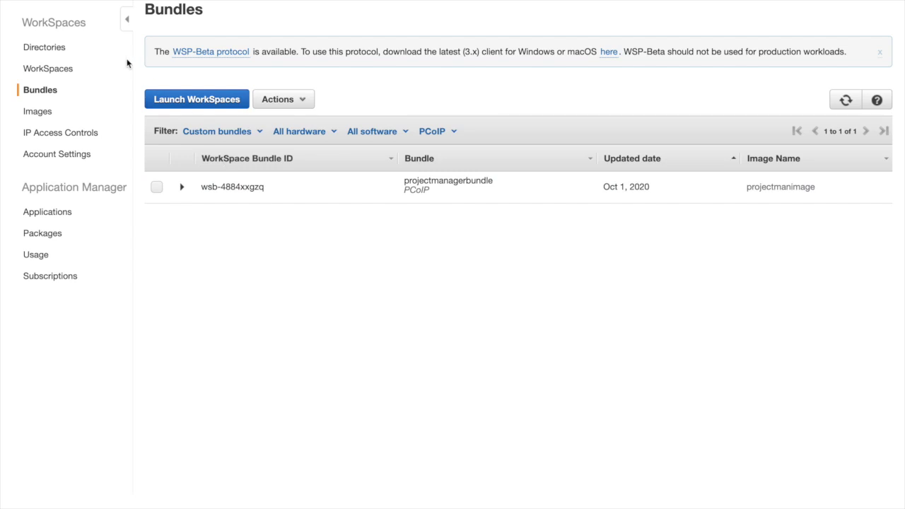
click(48, 71)
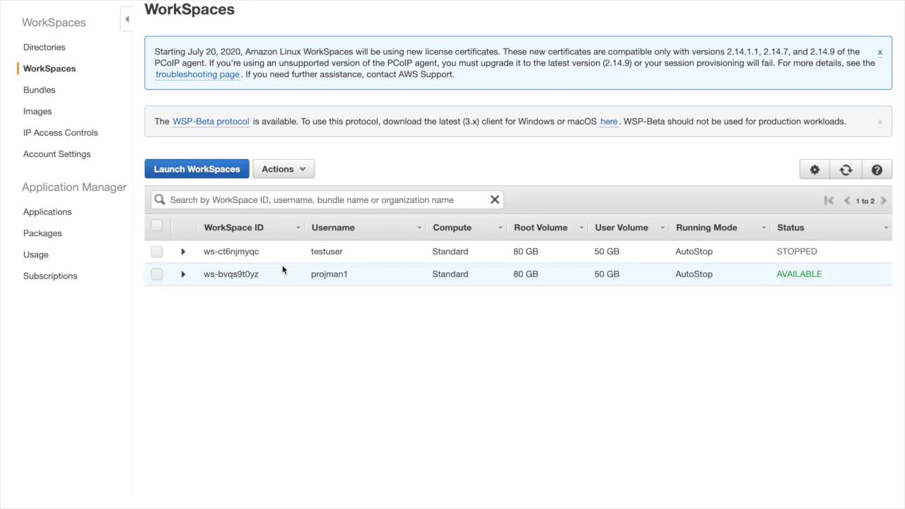
click(156, 274)
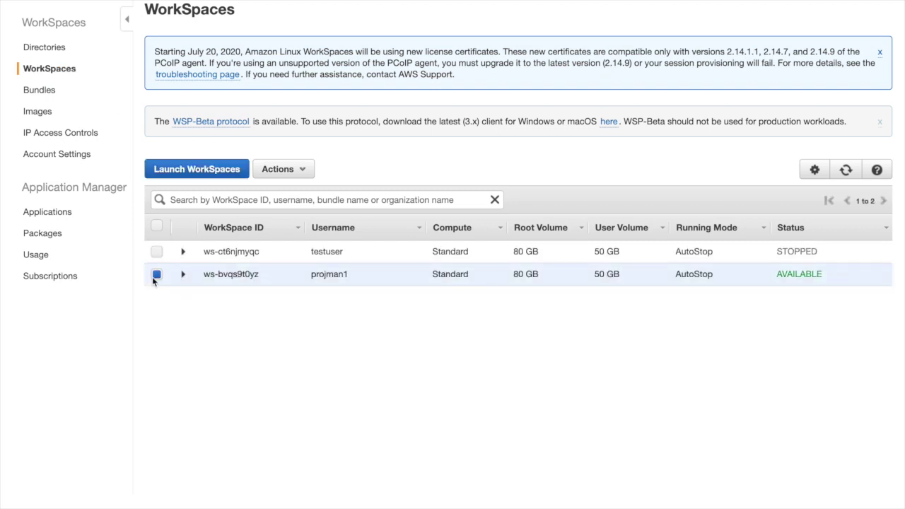
click(298, 173)
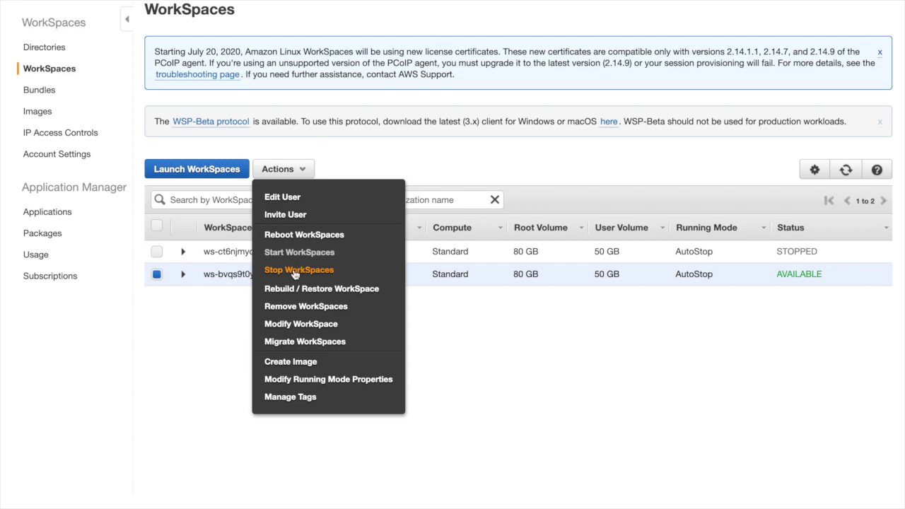
Step: Stop WorkSpace ws-bvqs9t0yz and refresh the list to show it STOPPED
click(295, 272)
click(620, 311)
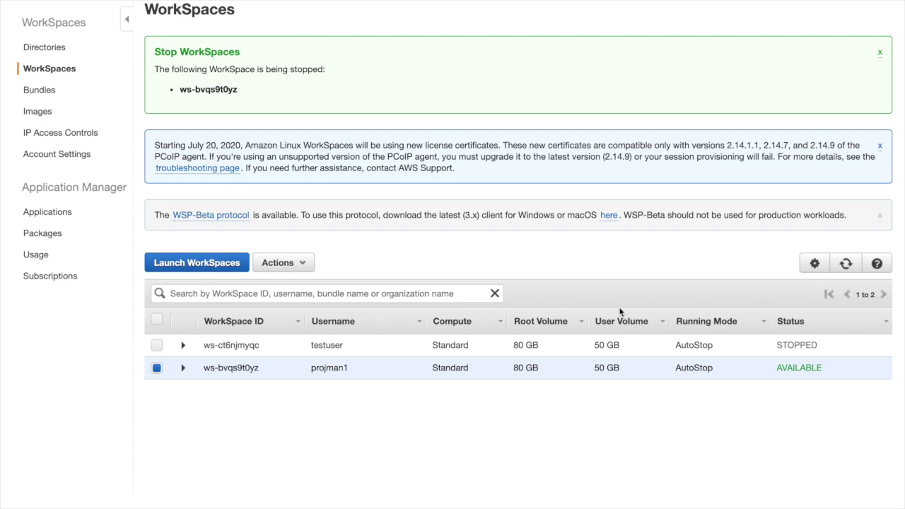
click(846, 263)
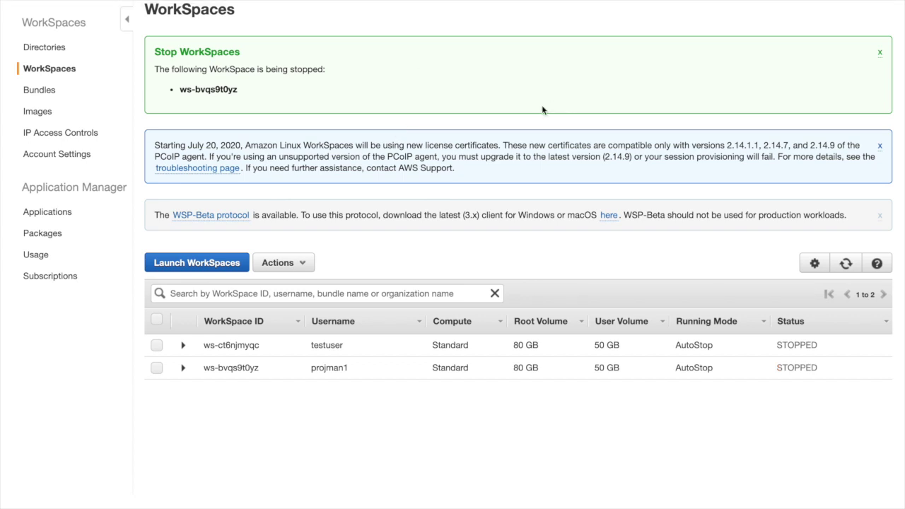
Step: Remove WorkSpaces ws-ct6njmyqc and ws-bvqs9t0yz, confirming with REMOVE, and refresh to see TERMINATING
click(157, 345)
click(157, 368)
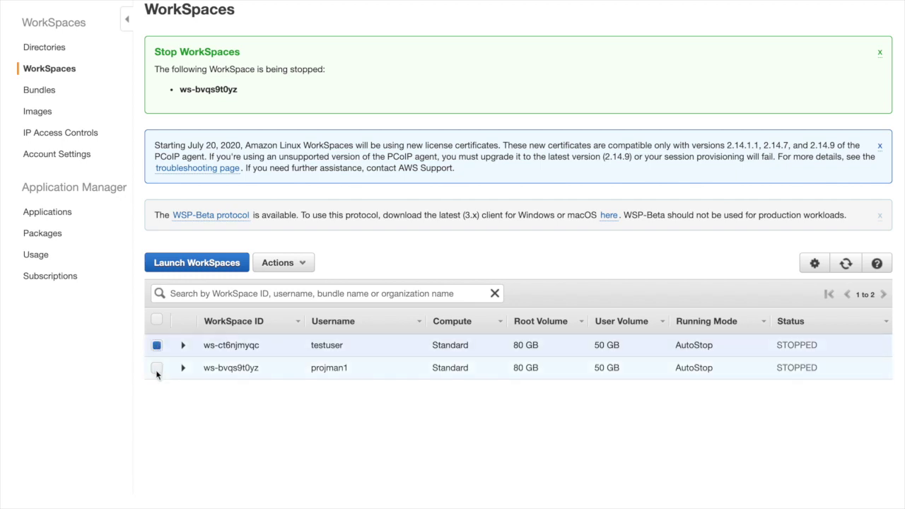
click(283, 264)
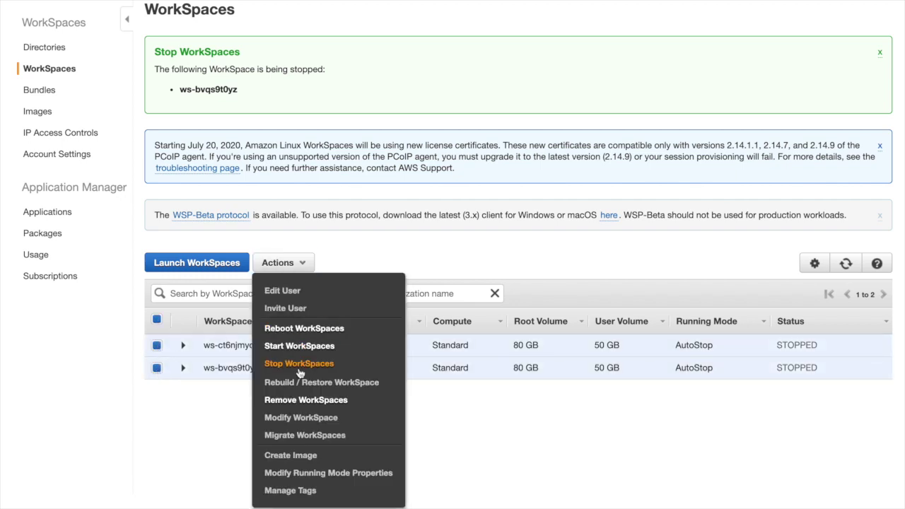
click(297, 400)
click(329, 306)
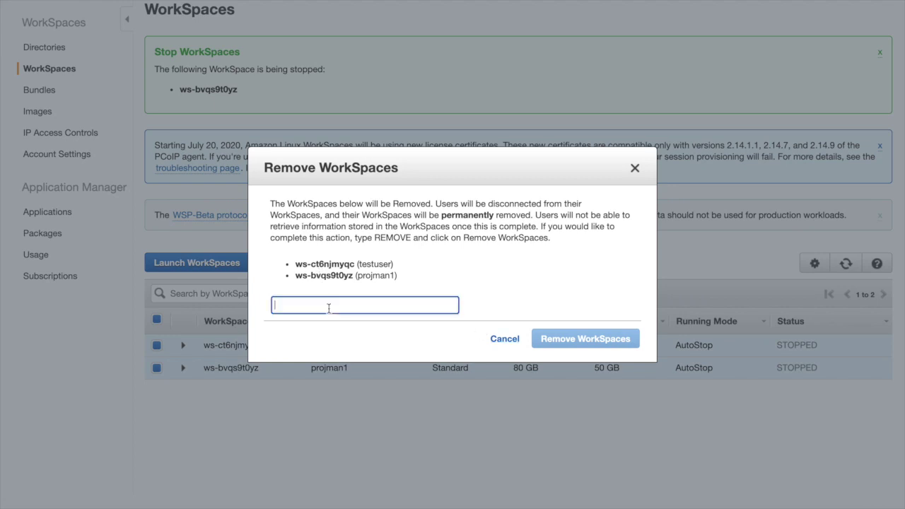
text(REMOVE)
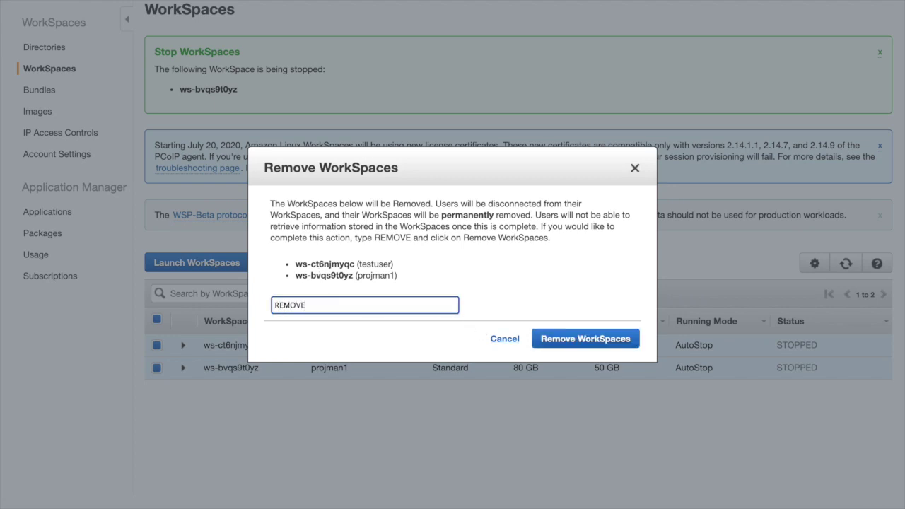
click(596, 341)
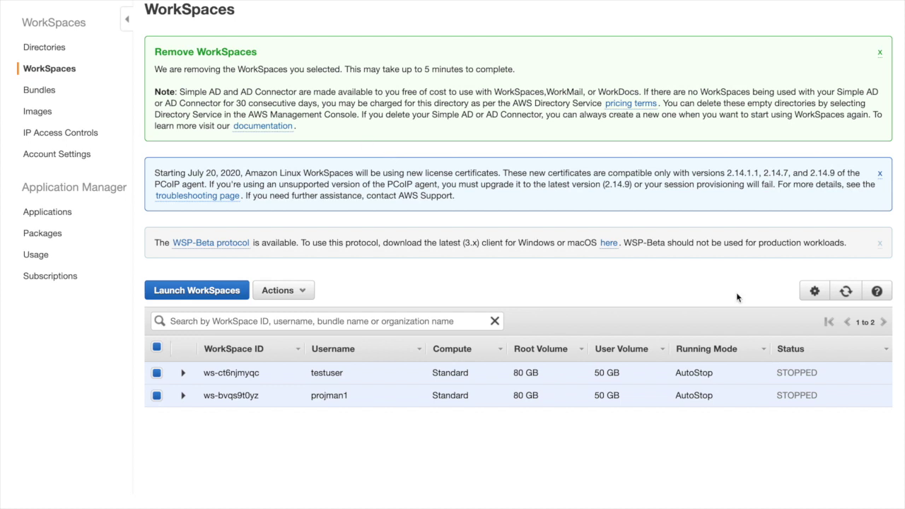
click(847, 291)
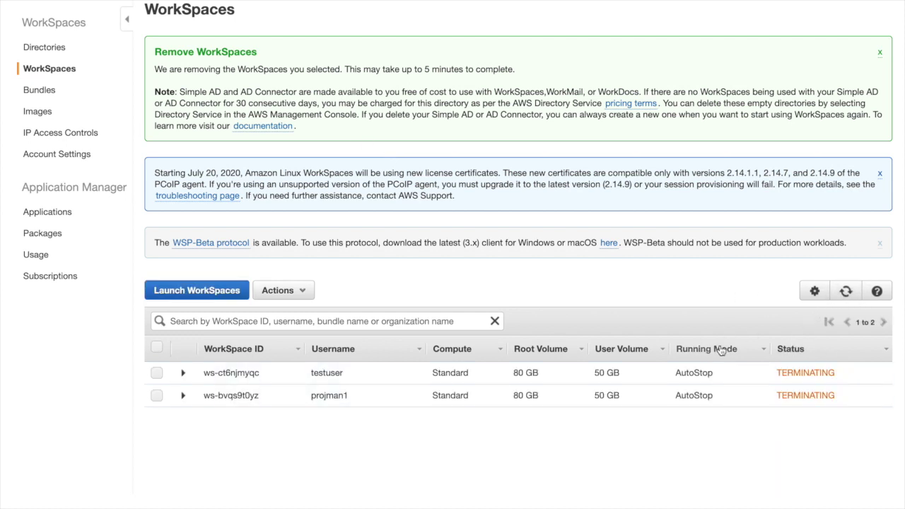
click(36, 91)
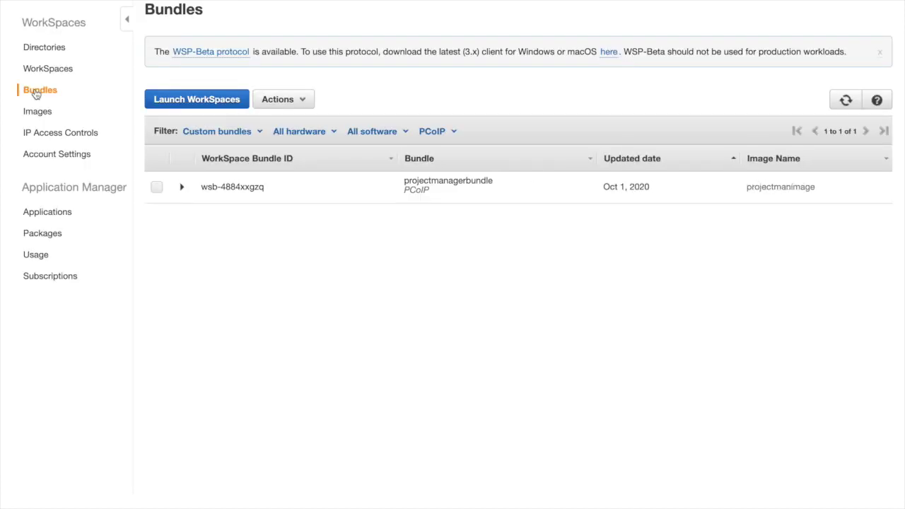
click(157, 187)
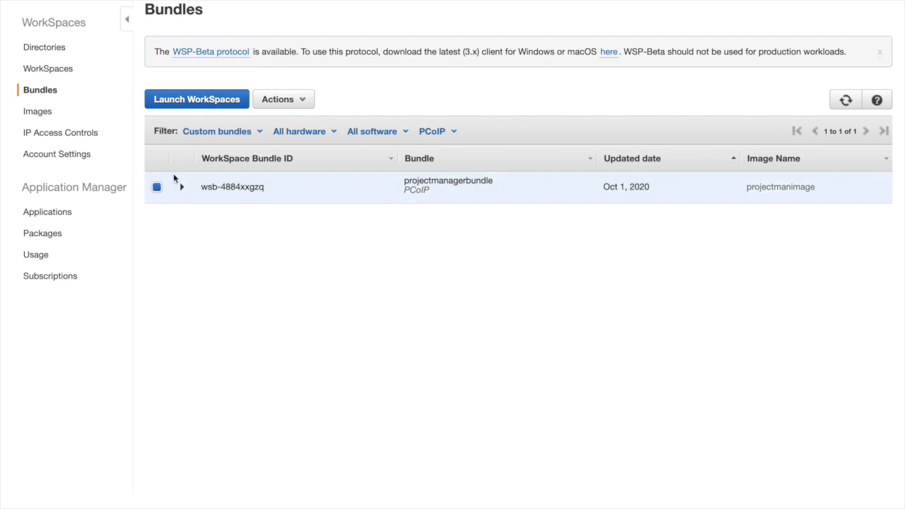
click(296, 100)
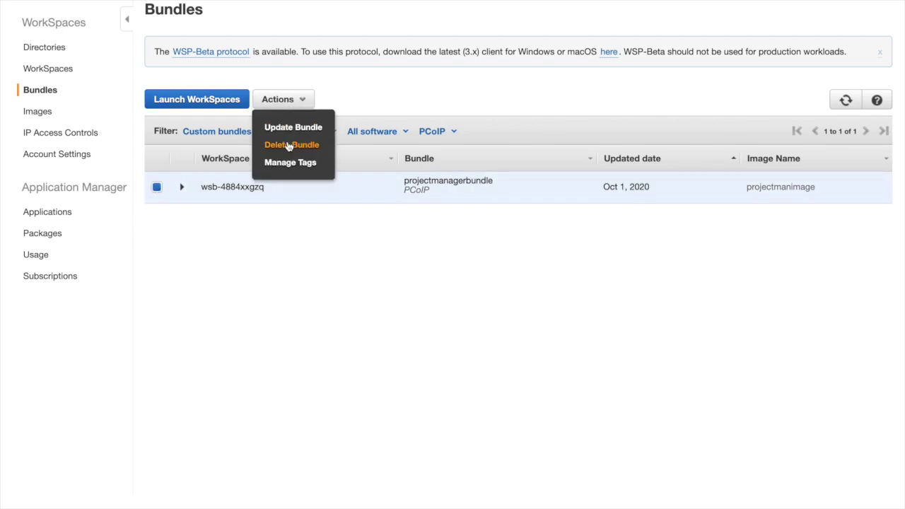
click(296, 143)
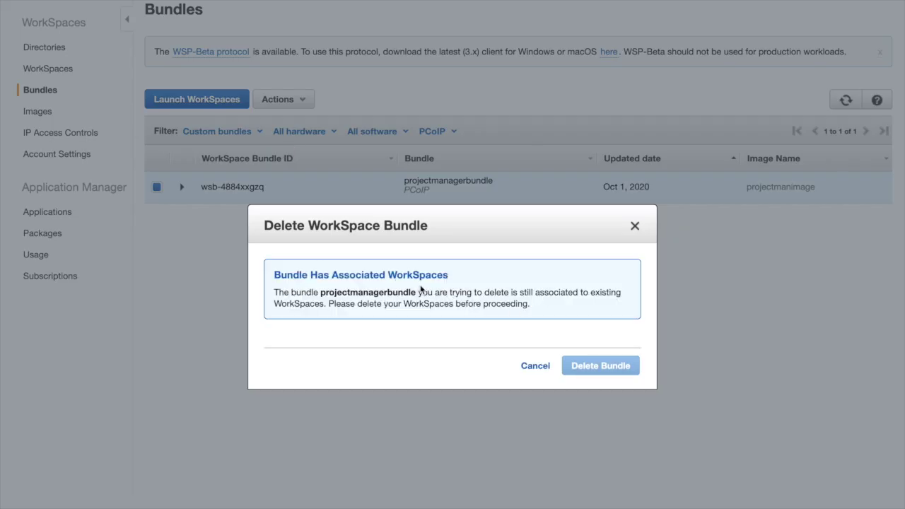
click(535, 366)
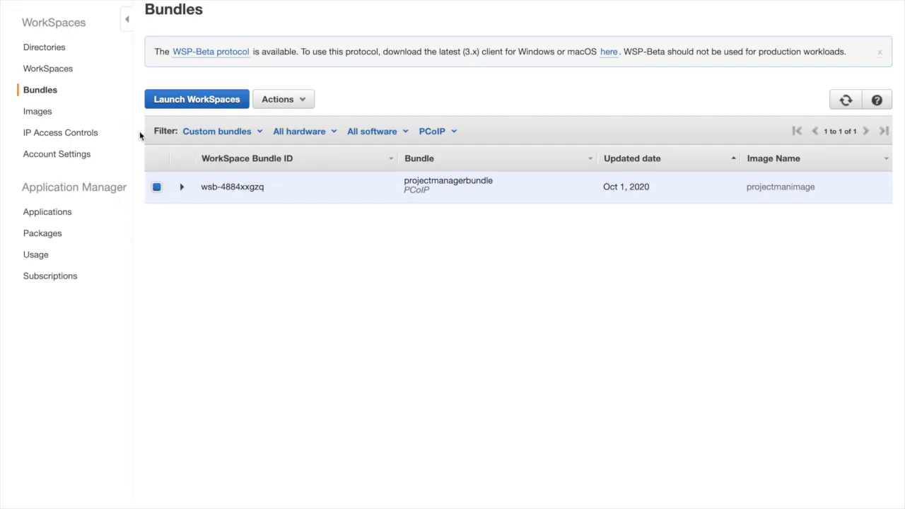
click(37, 111)
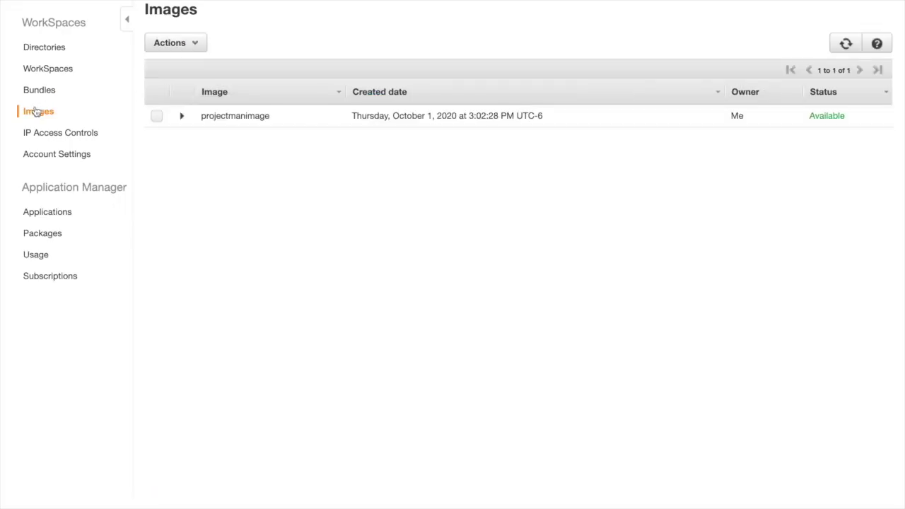
click(158, 117)
click(171, 50)
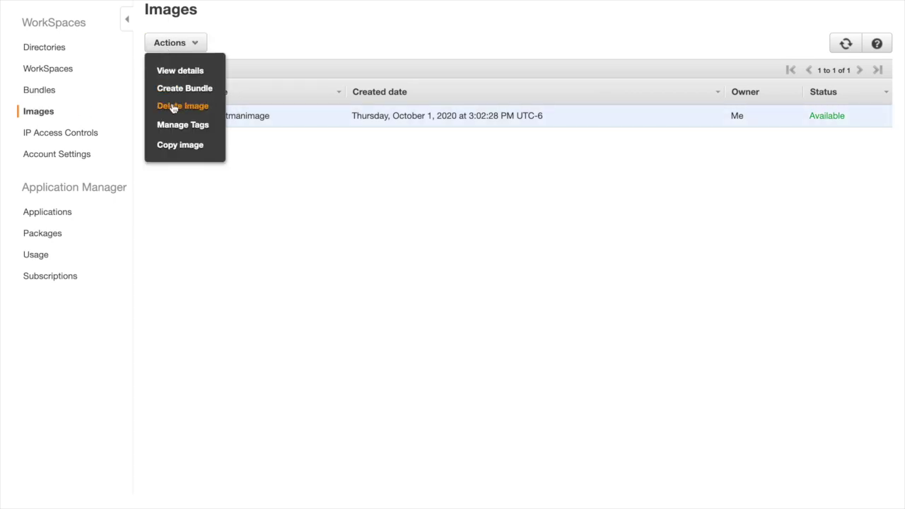
click(174, 106)
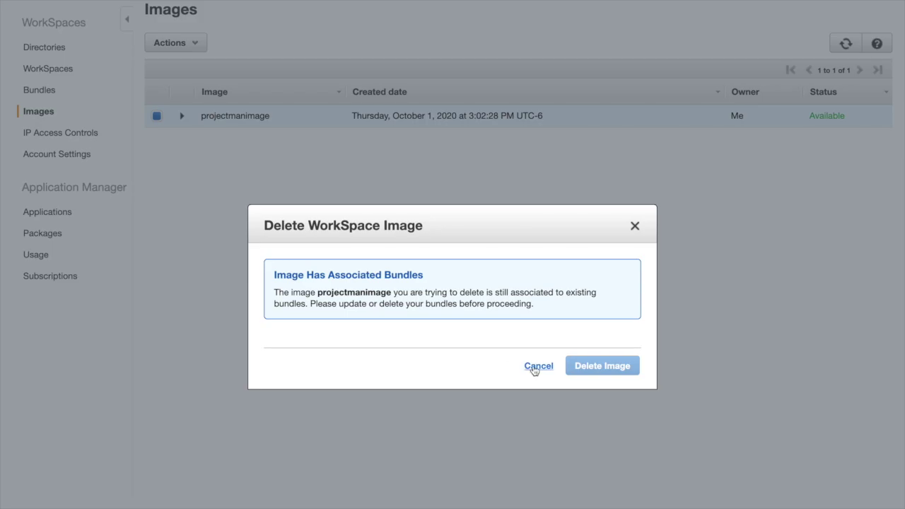
click(537, 367)
click(53, 73)
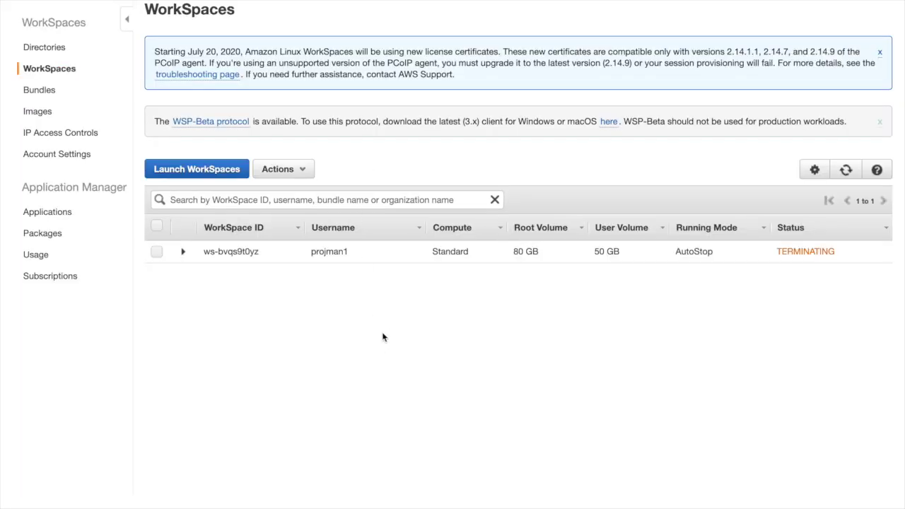
Step: Refresh until no WorkSpaces remain, then select projectmanagerbundle under Bundles and open its Actions
click(846, 171)
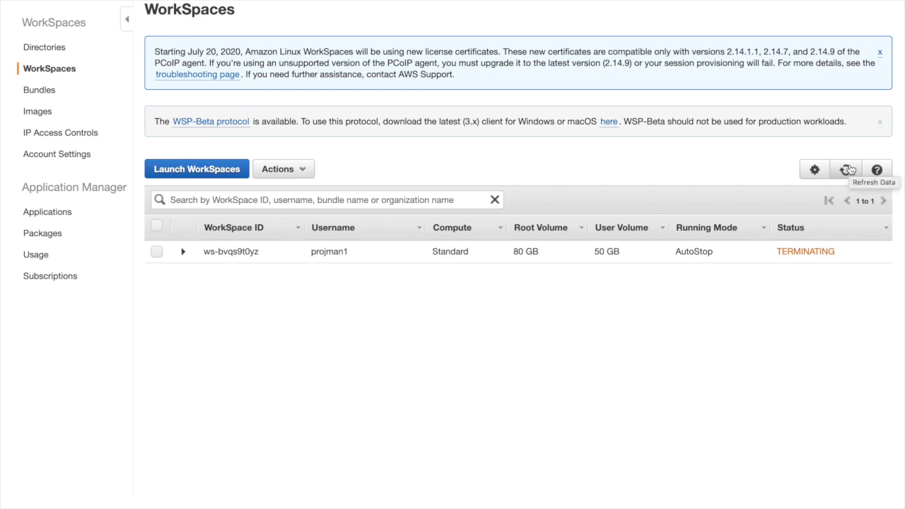
click(848, 170)
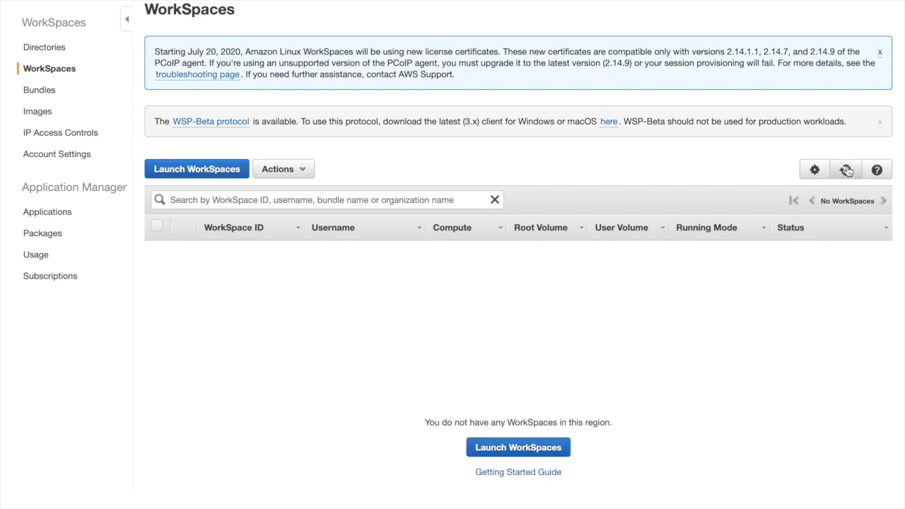
click(42, 98)
click(156, 187)
click(281, 103)
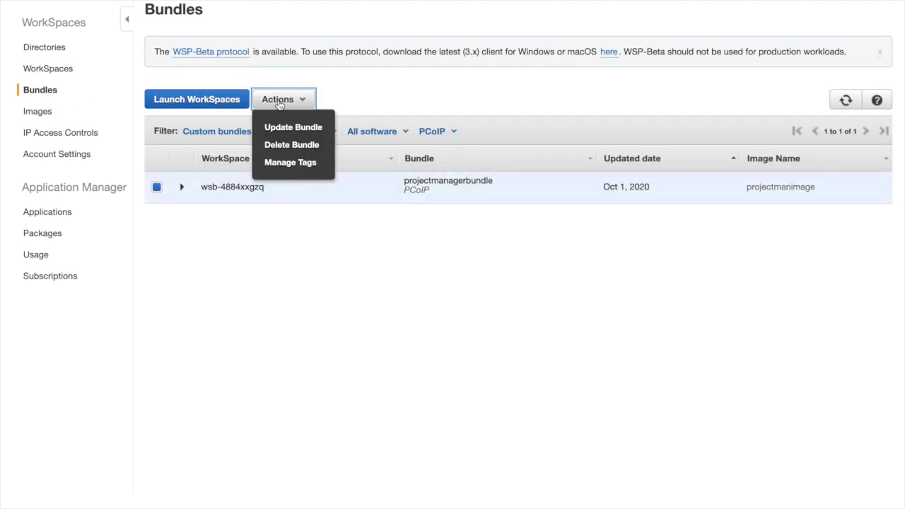
Step: Delete the projectmanagerbundle bundle and the projectmanimage image, then go to Directories
click(280, 144)
click(597, 291)
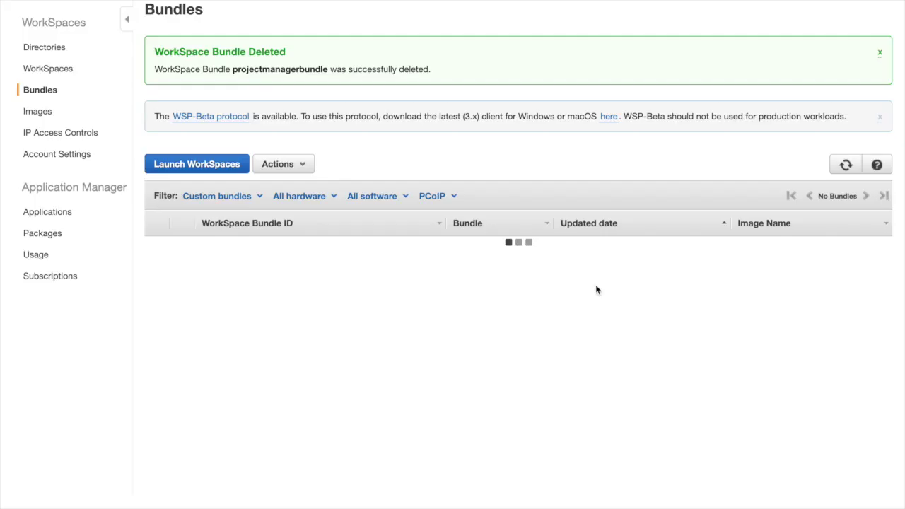
click(37, 111)
click(156, 116)
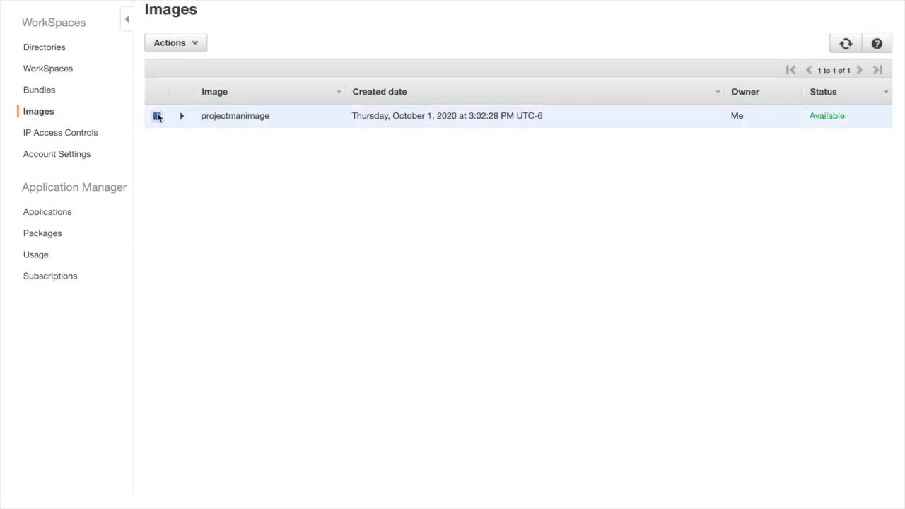
click(177, 42)
click(171, 106)
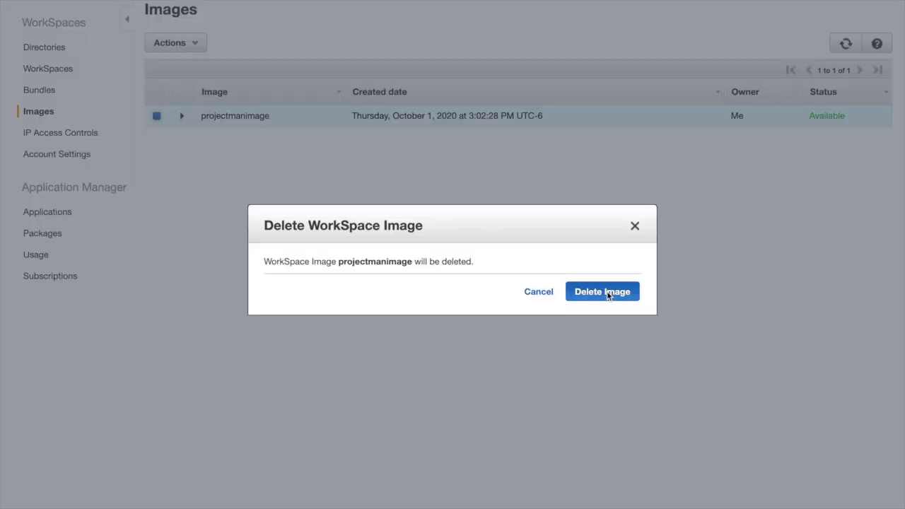
click(606, 291)
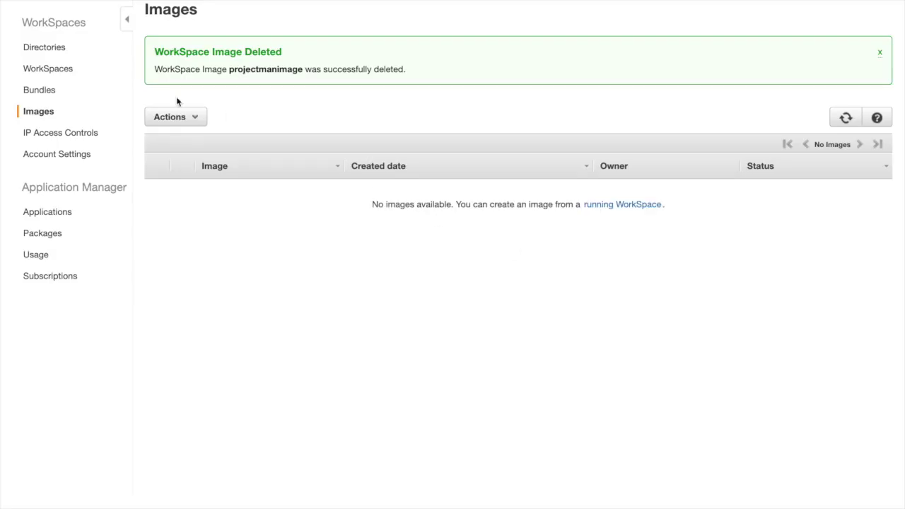
click(37, 48)
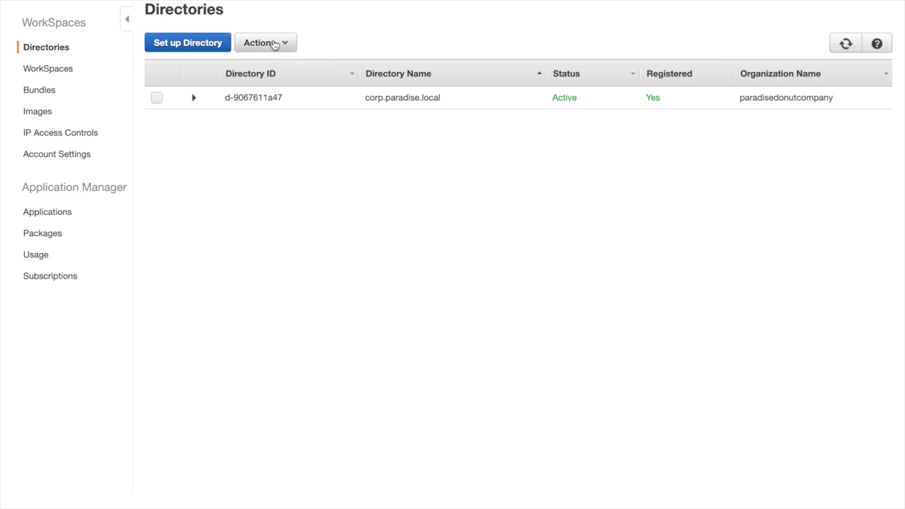
Step: Deregister the corp.paradise.local directory from WorkSpaces
click(273, 44)
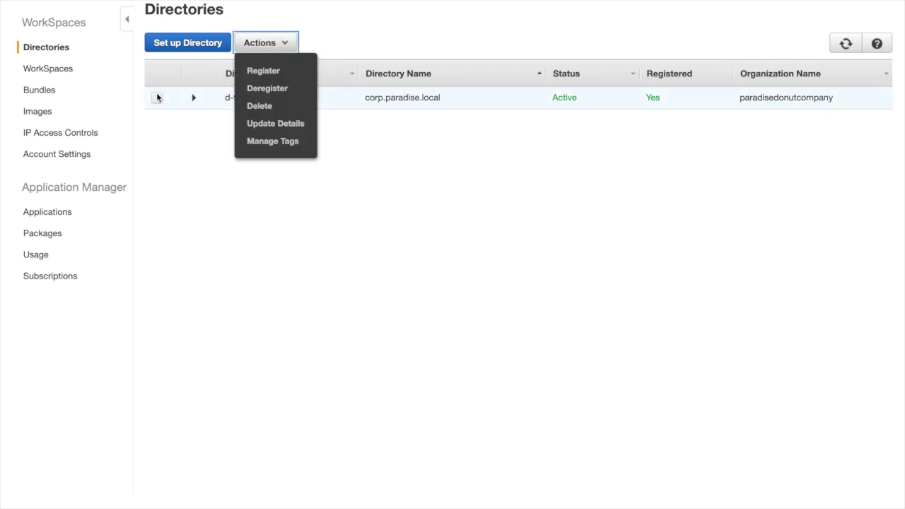
click(157, 98)
click(262, 39)
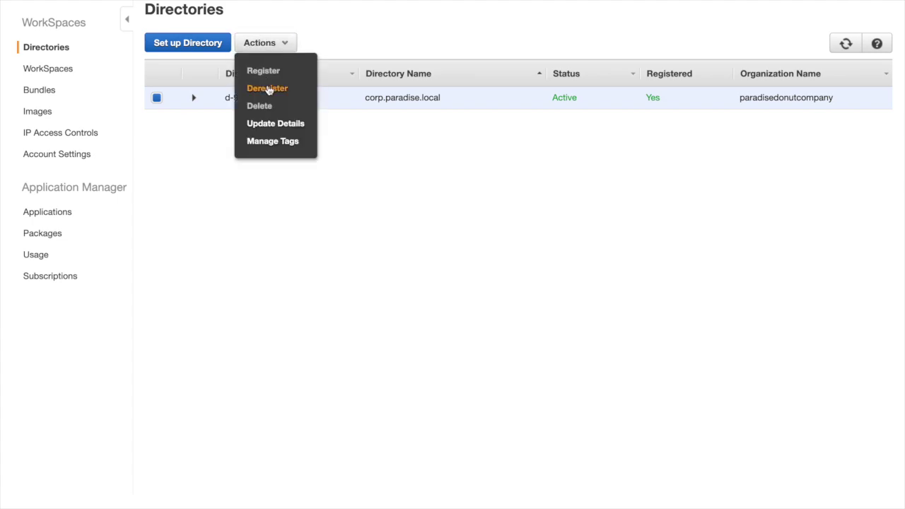
click(268, 88)
click(597, 296)
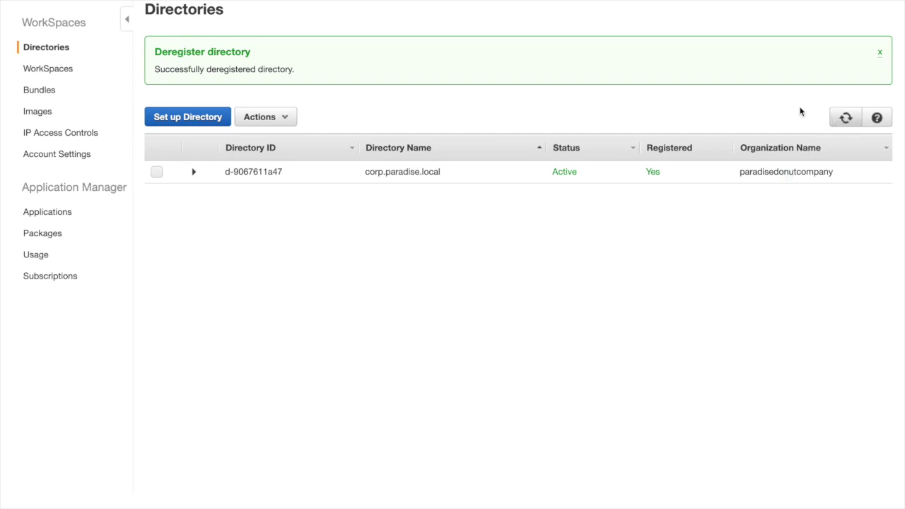
Step: Refresh the directory list to show Registered No, then reselect corp.paradise.local and open its Actions
click(846, 119)
click(157, 172)
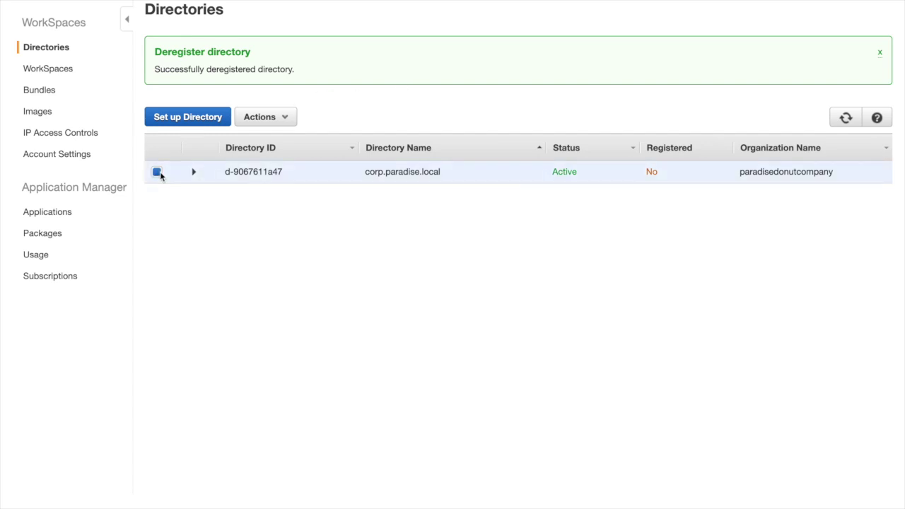
click(263, 124)
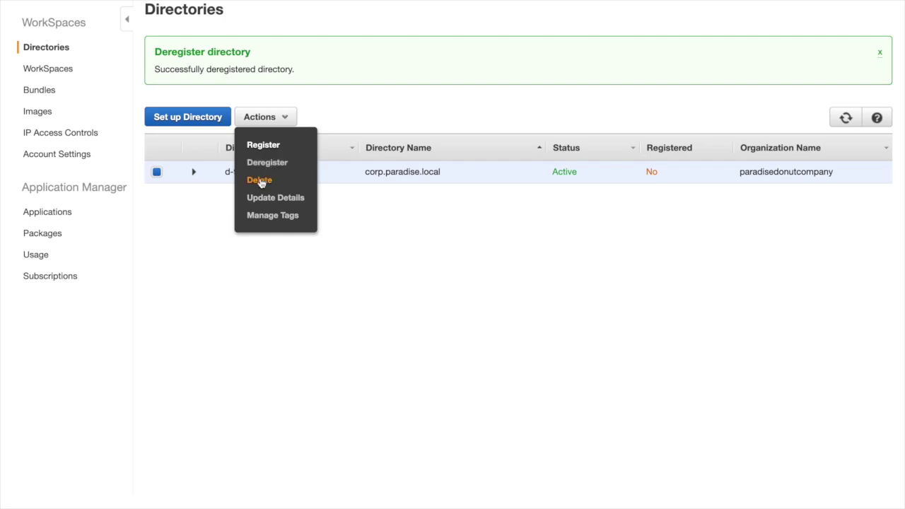
Step: Try deleting corp.paradise.local, which fails due to authorized applications, then open All services
click(260, 181)
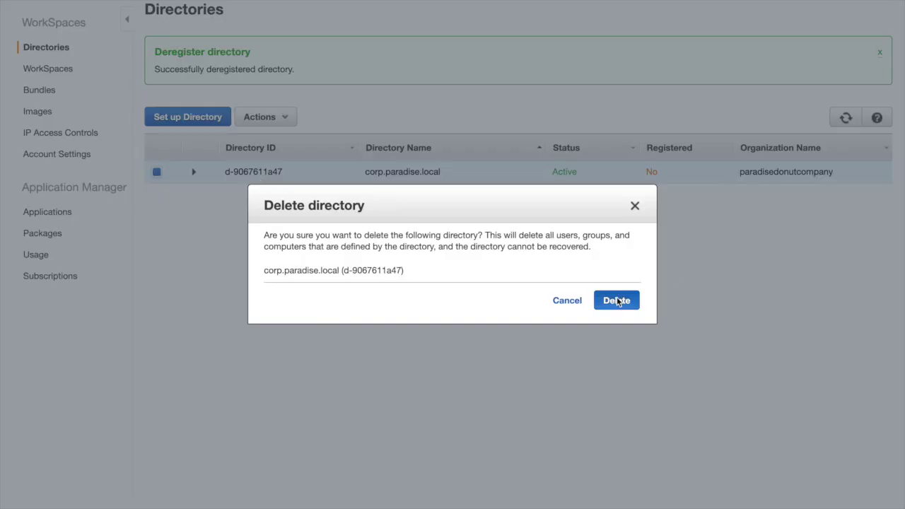
click(616, 300)
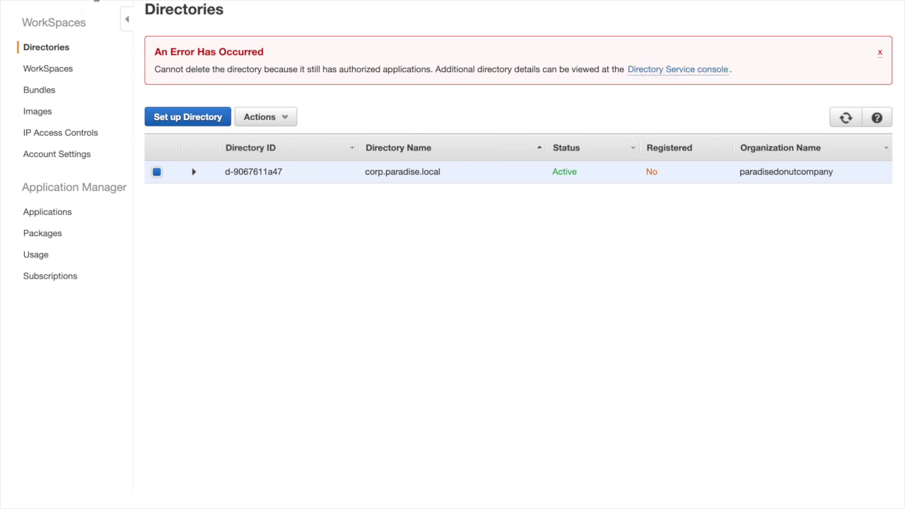
click(87, 2)
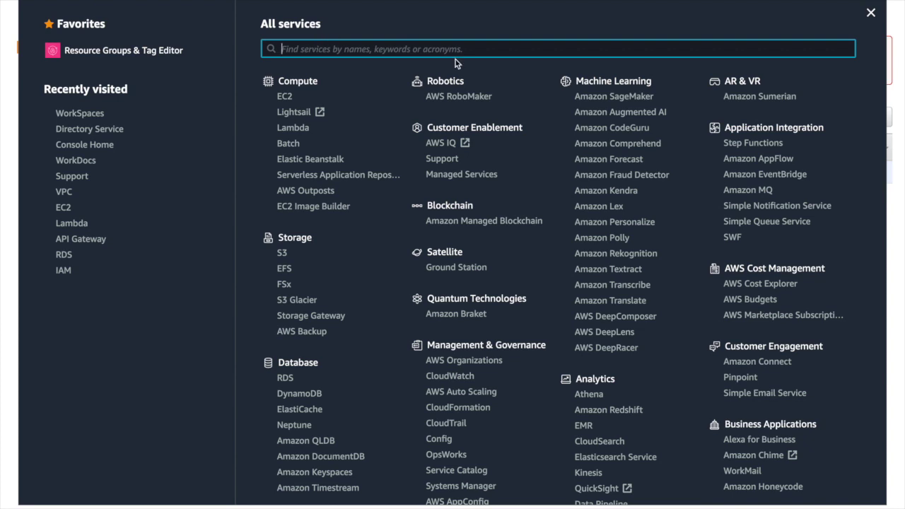
Step: In WorkDocs, select the paradisedonutcompany site and choose Delete WorkDocs Site
text(work)
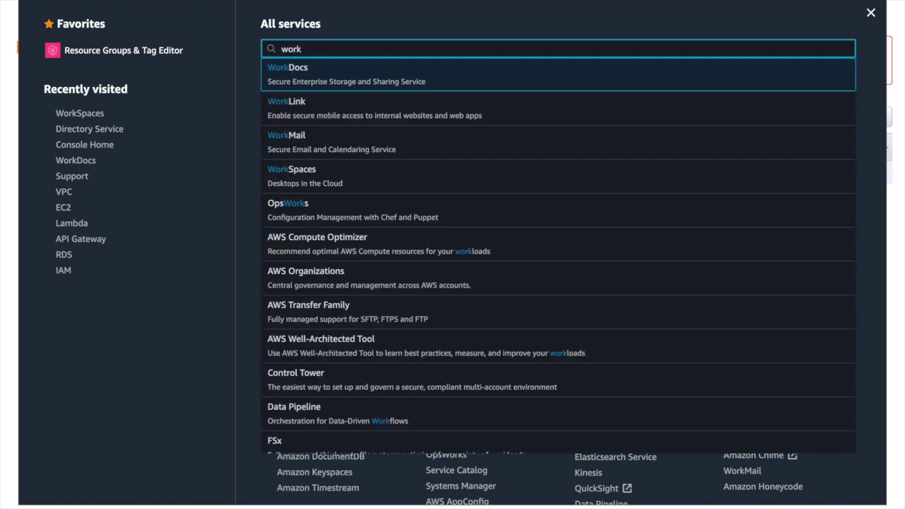
click(393, 78)
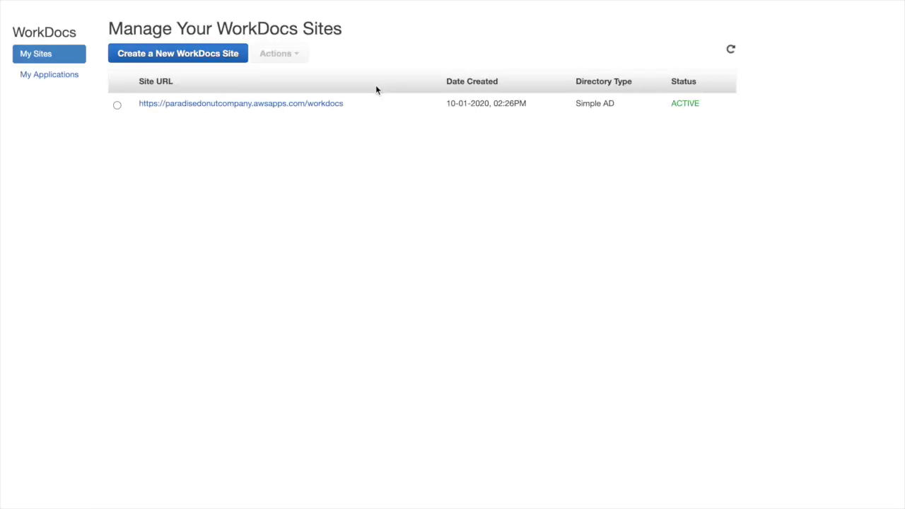
click(117, 106)
click(280, 57)
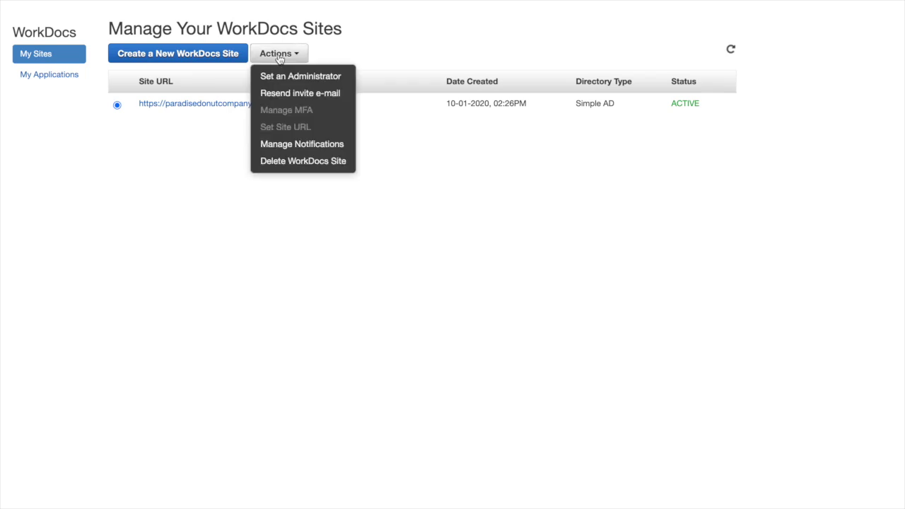
click(279, 163)
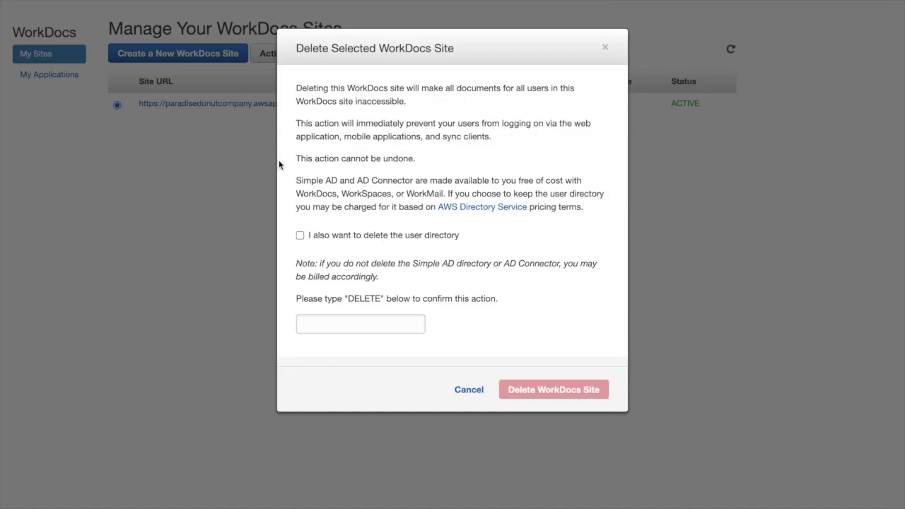
Step: Confirm deleting the site and its user directory with DELETE, then refresh to see DELETING
click(335, 325)
click(300, 235)
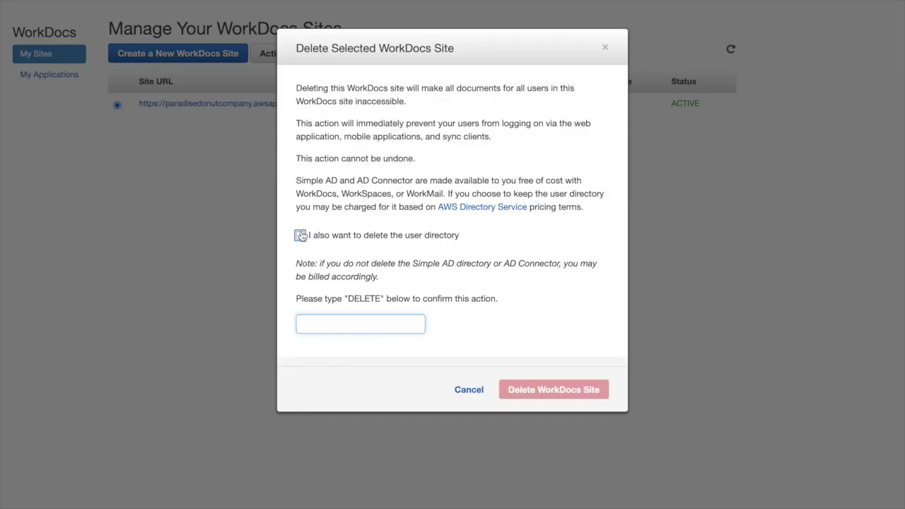
click(326, 322)
text(DELETE)
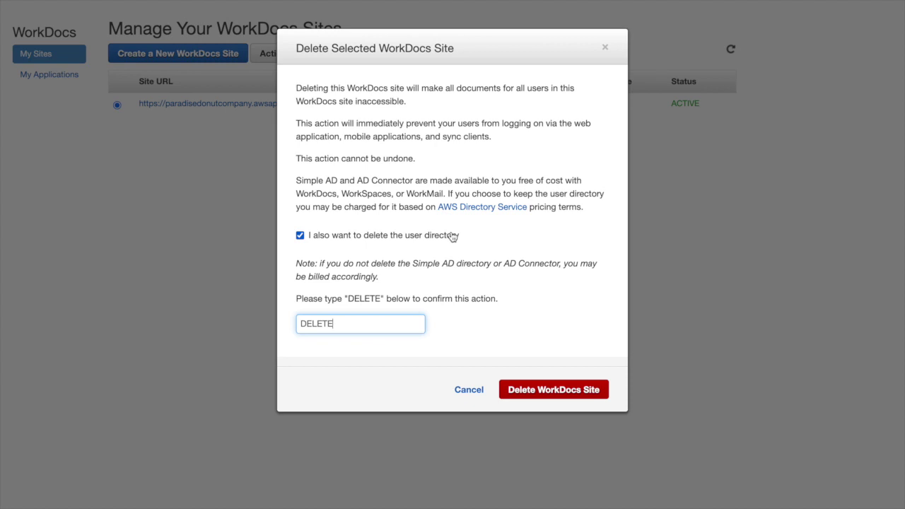
click(545, 391)
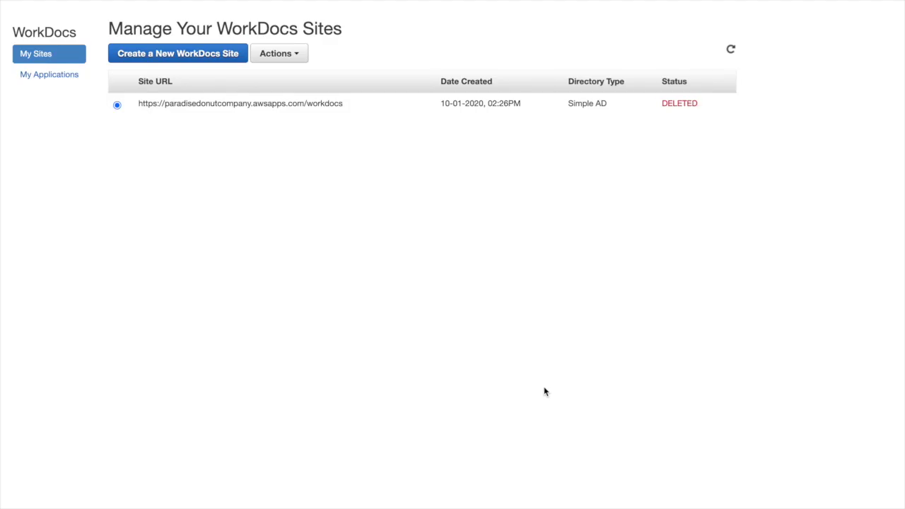
click(732, 50)
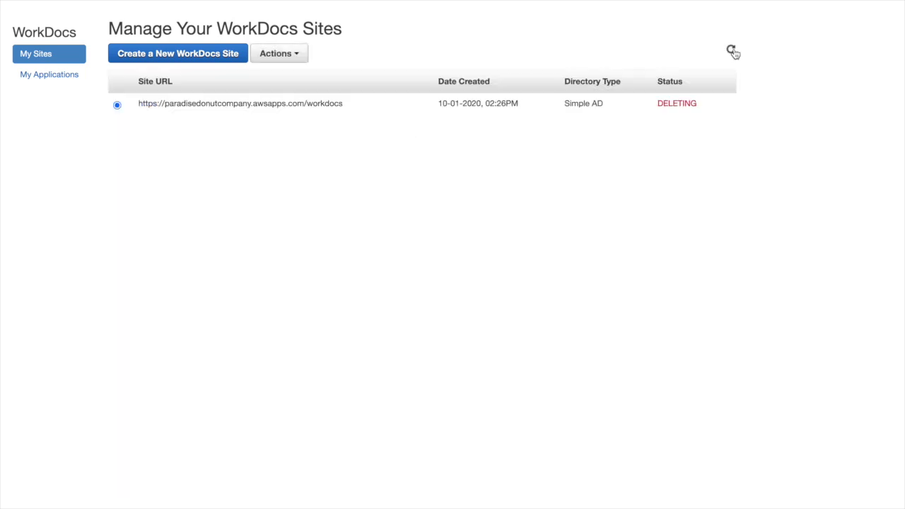
click(92, 1)
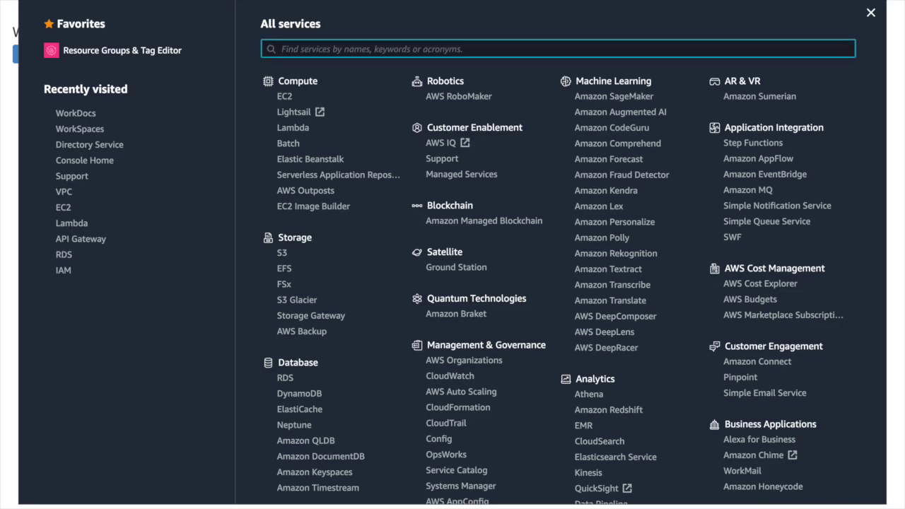
Step: Refresh the WorkSpaces Directories list to confirm corp.paradise.local is Deleting and unregistered
click(85, 135)
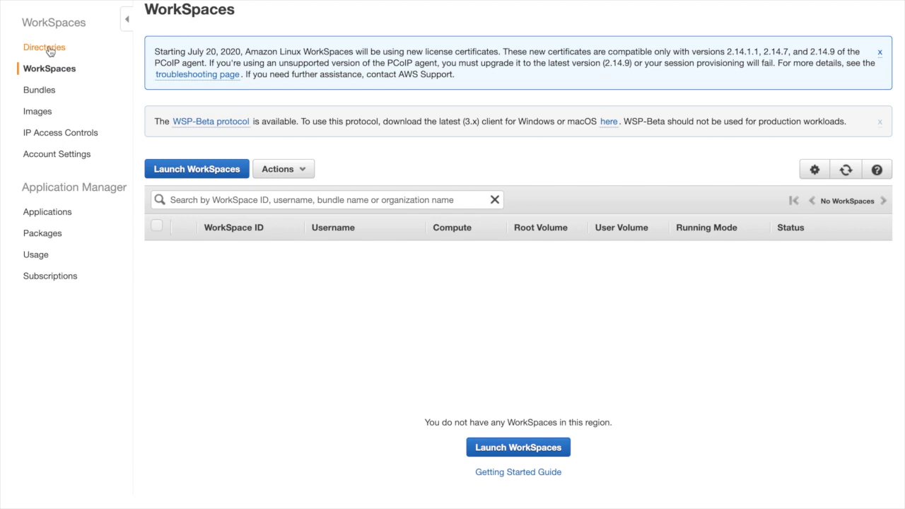
click(48, 49)
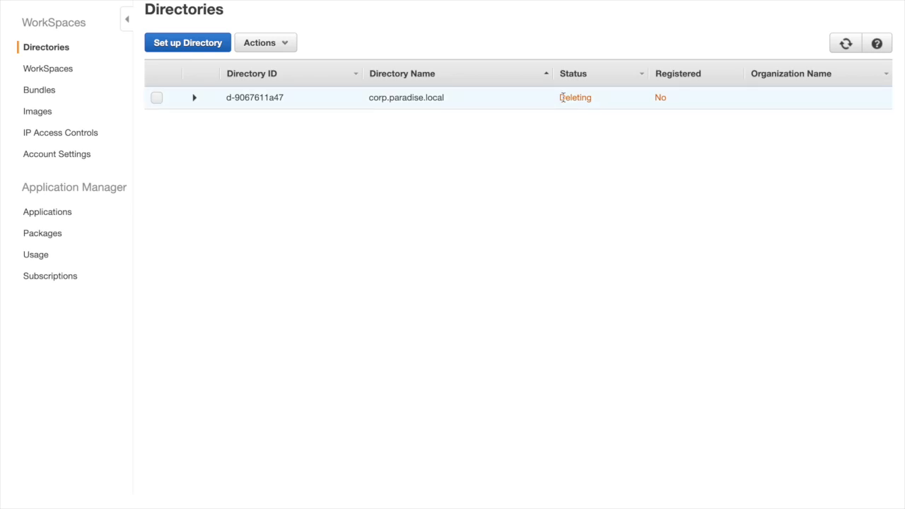
click(846, 44)
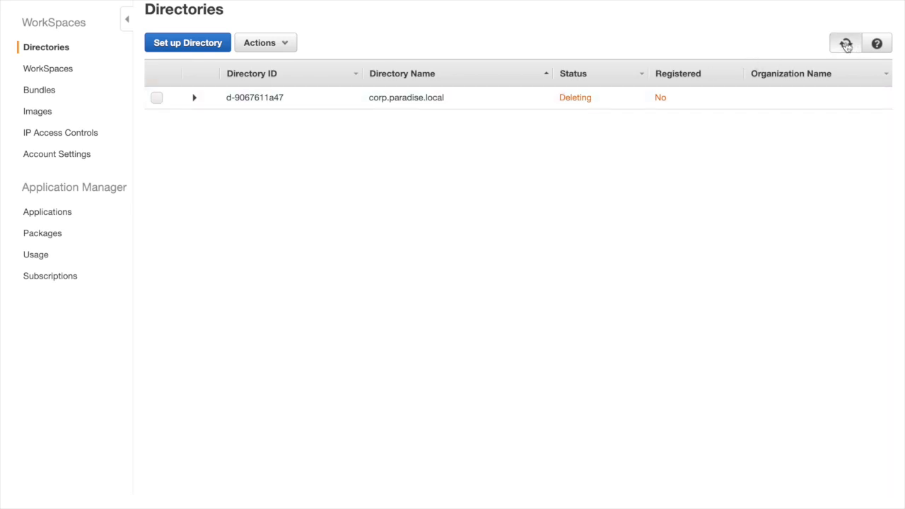